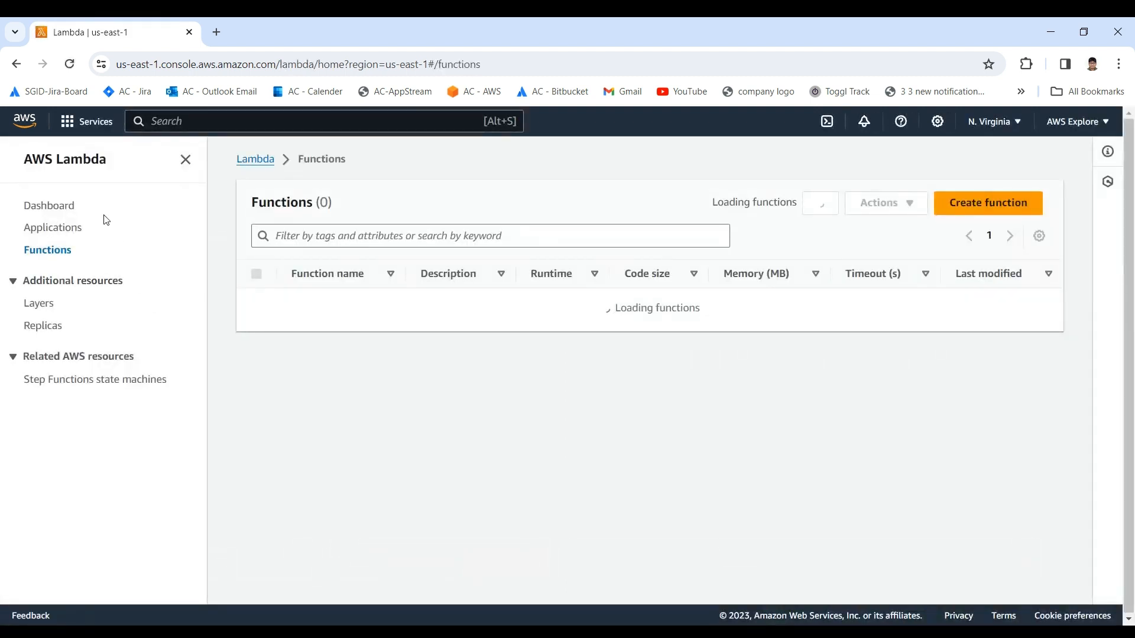
Step: Open the AWS Lambda start page and examine its introduction and the Custom runtime sample code
click(70, 162)
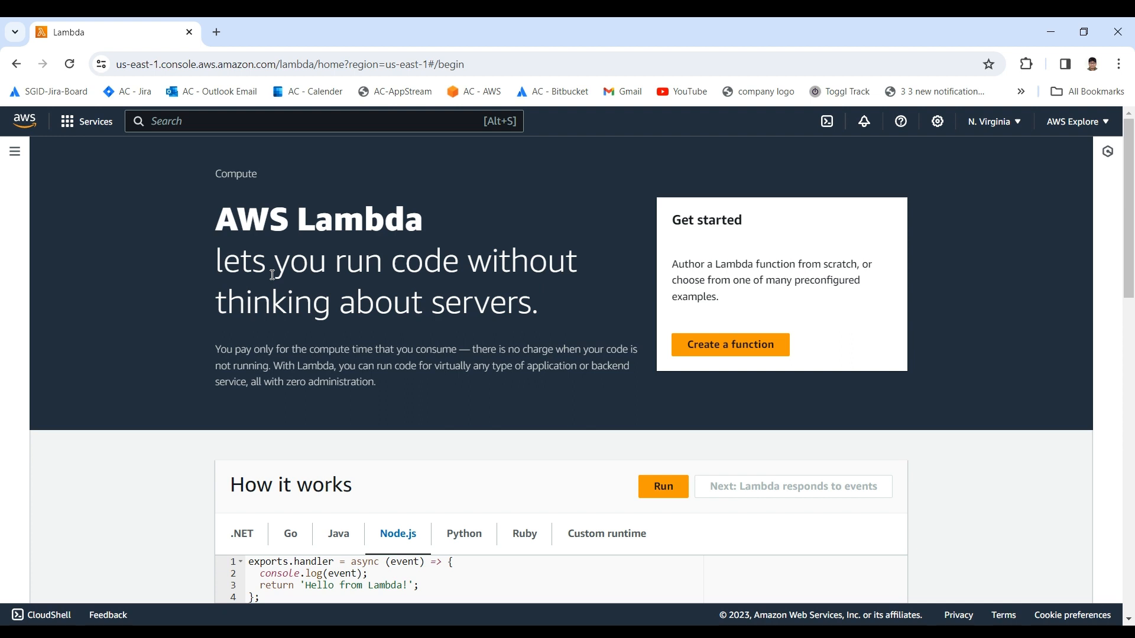
scroll(278, 319, down, 1)
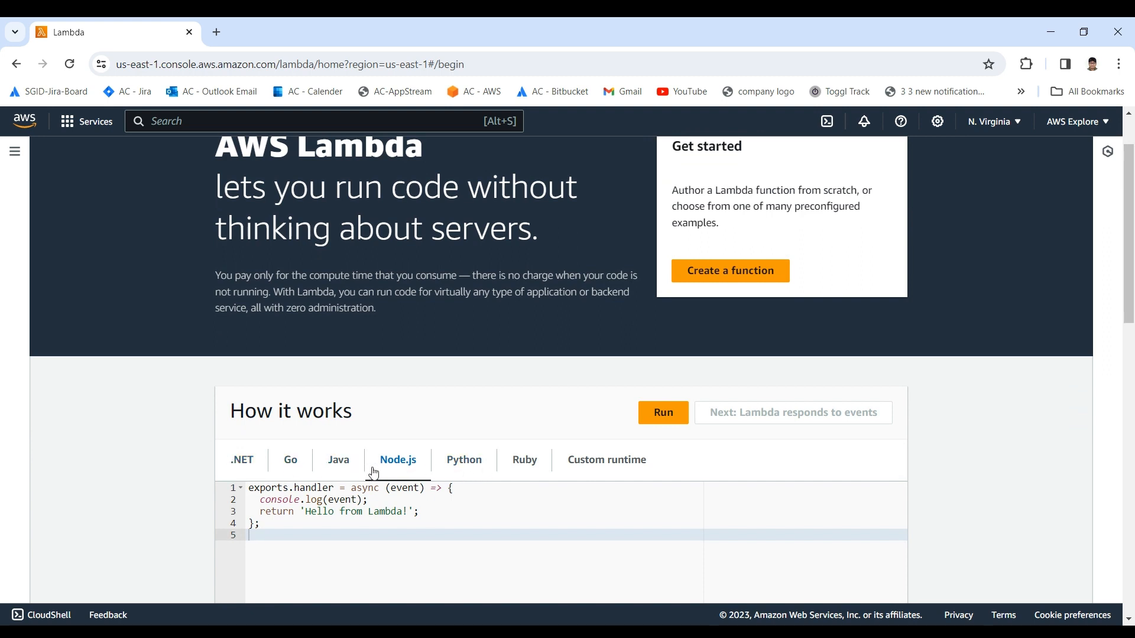
click(600, 467)
scroll(599, 463, down, 2)
scroll(600, 462, up, 3)
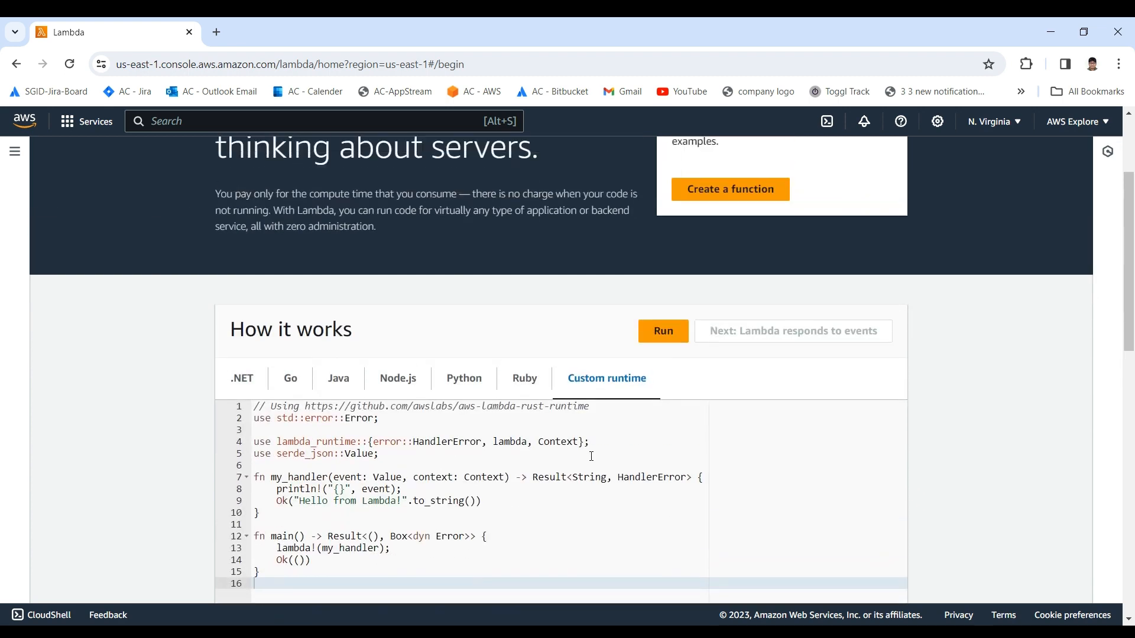
drag(218, 232, 385, 253)
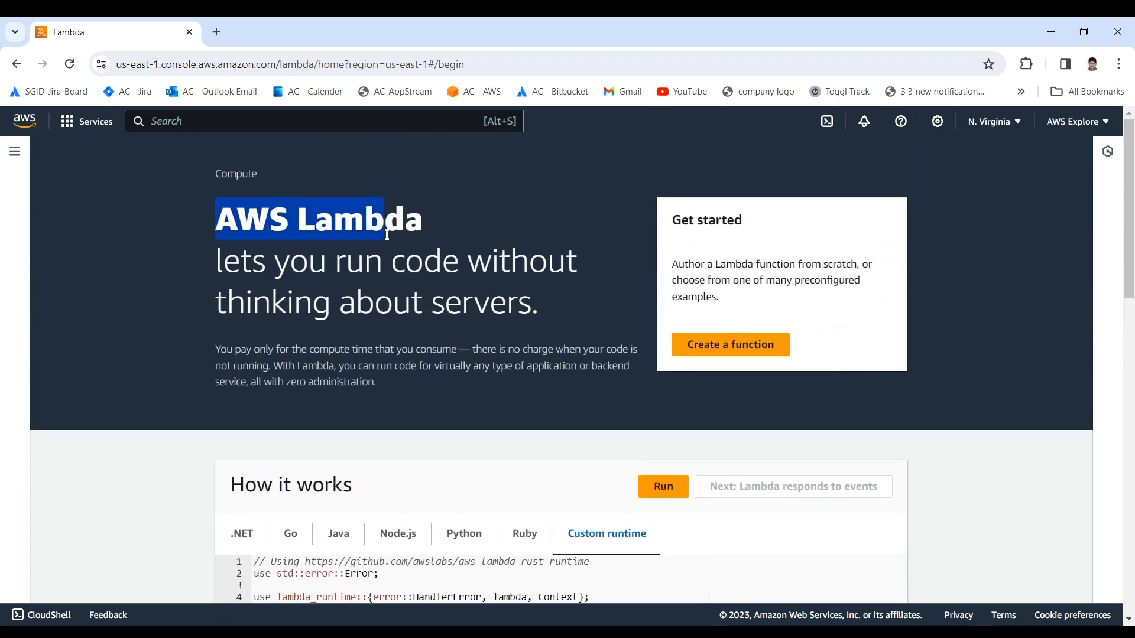
click(384, 254)
scroll(380, 269, down, 1)
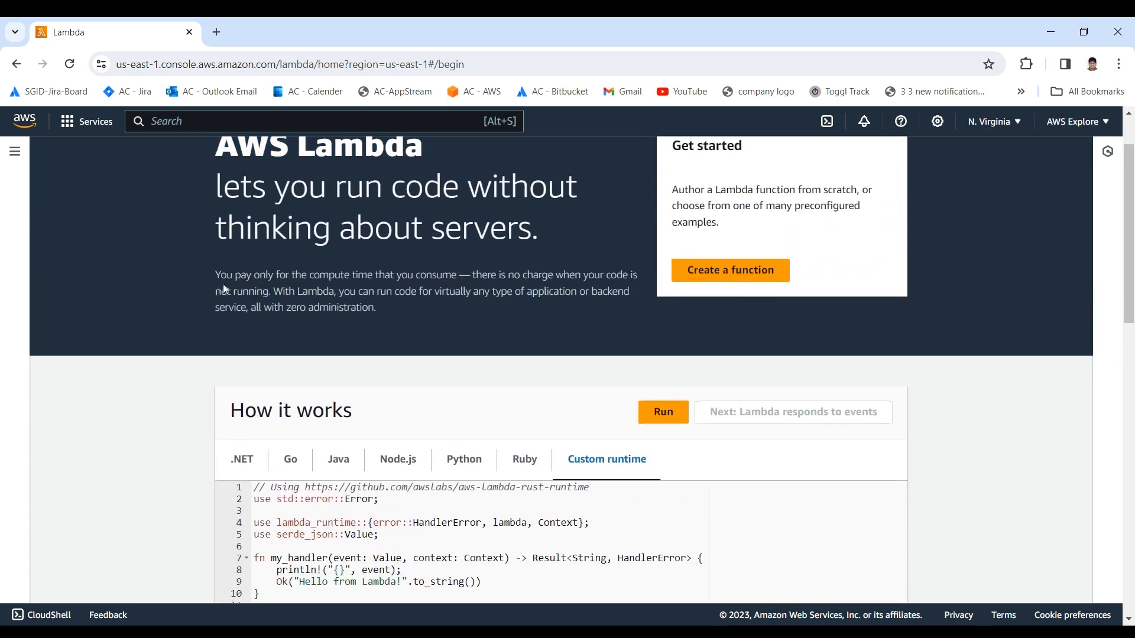
scroll(259, 351, down, 9)
scroll(259, 351, up, 10)
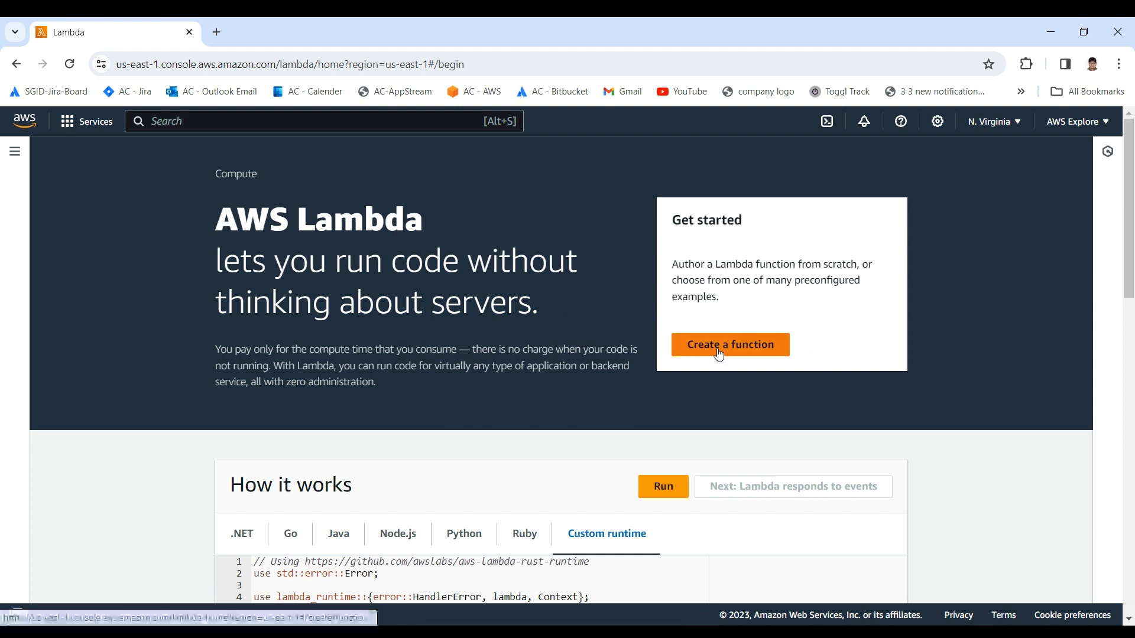
Step: Search the AWS services for "lambda" and open the Lambda service
click(228, 121)
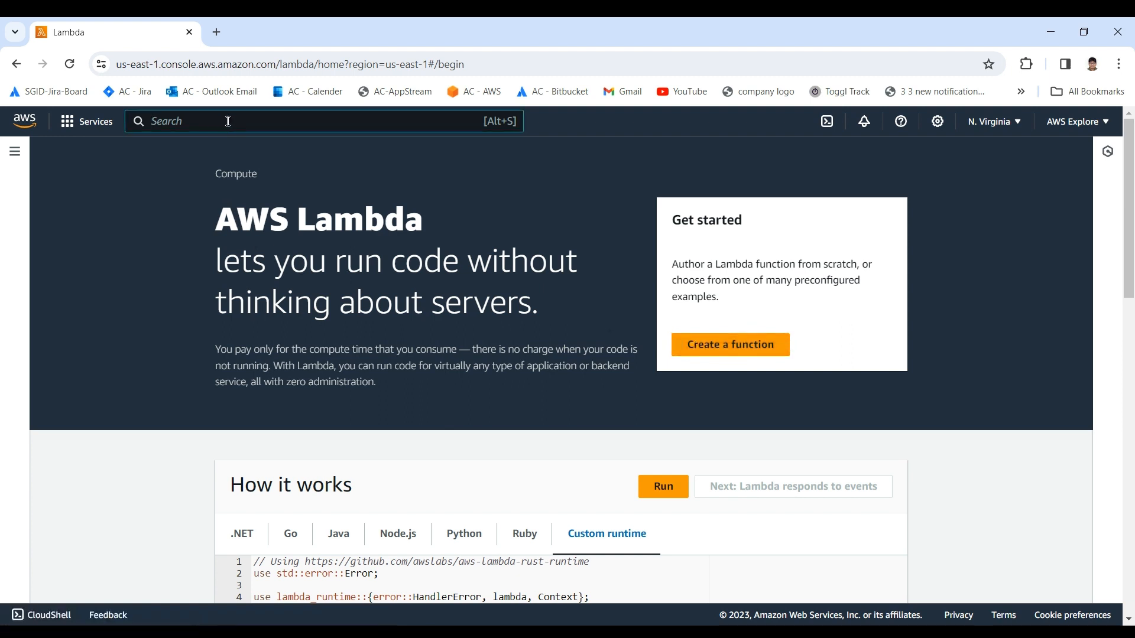
text(lambda)
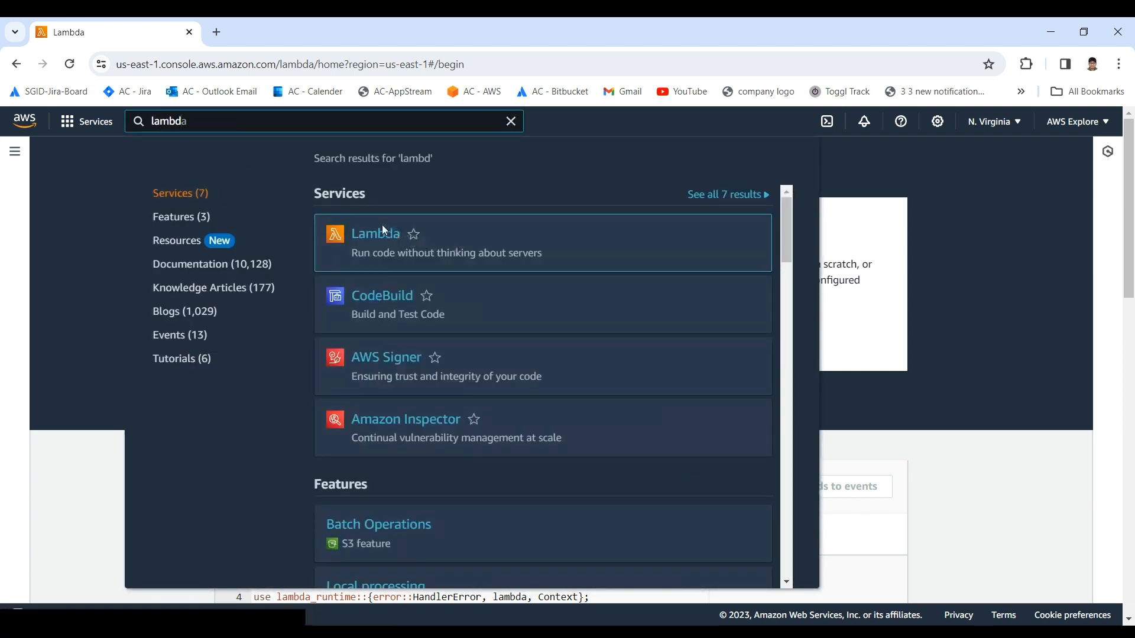
click(382, 228)
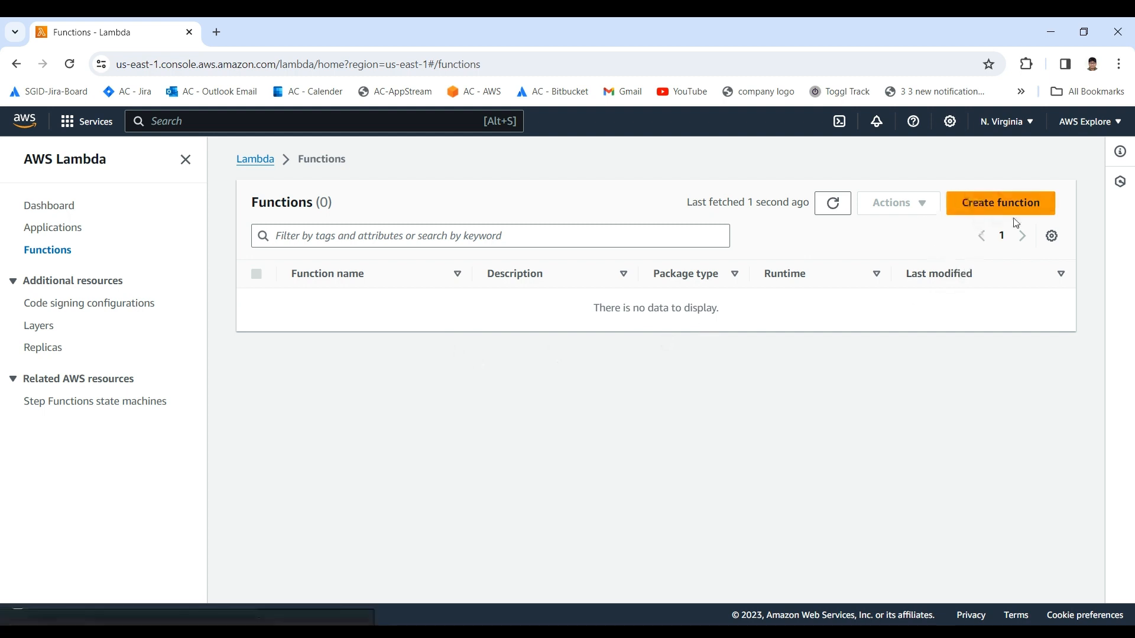
Step: Start a new function authored from scratch and name it MyLambdaFunction
click(985, 207)
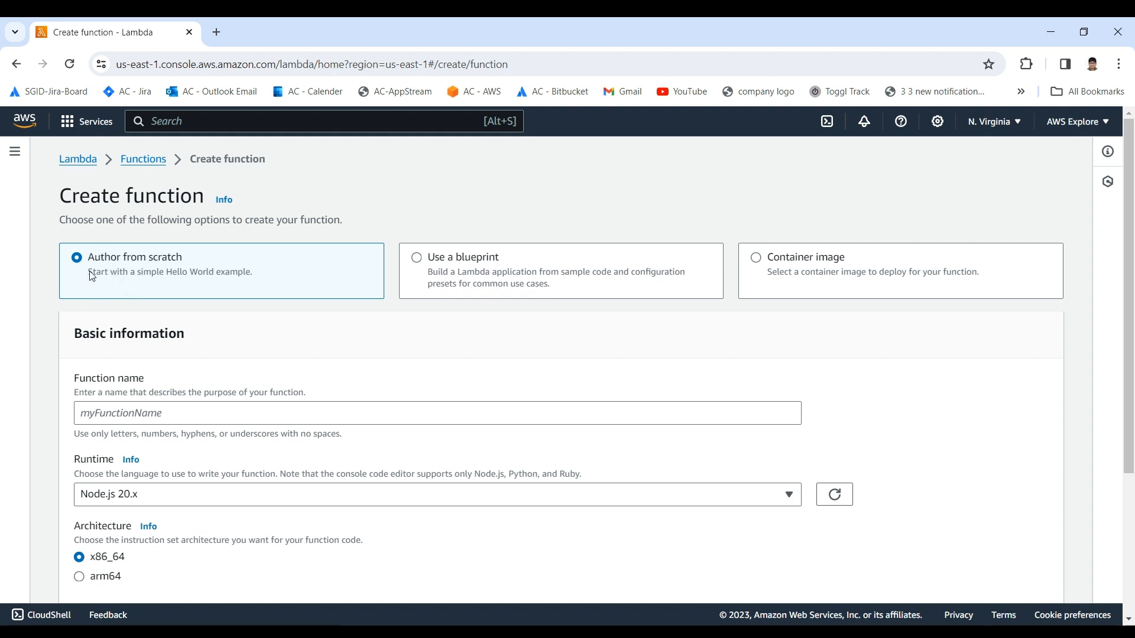
click(111, 412)
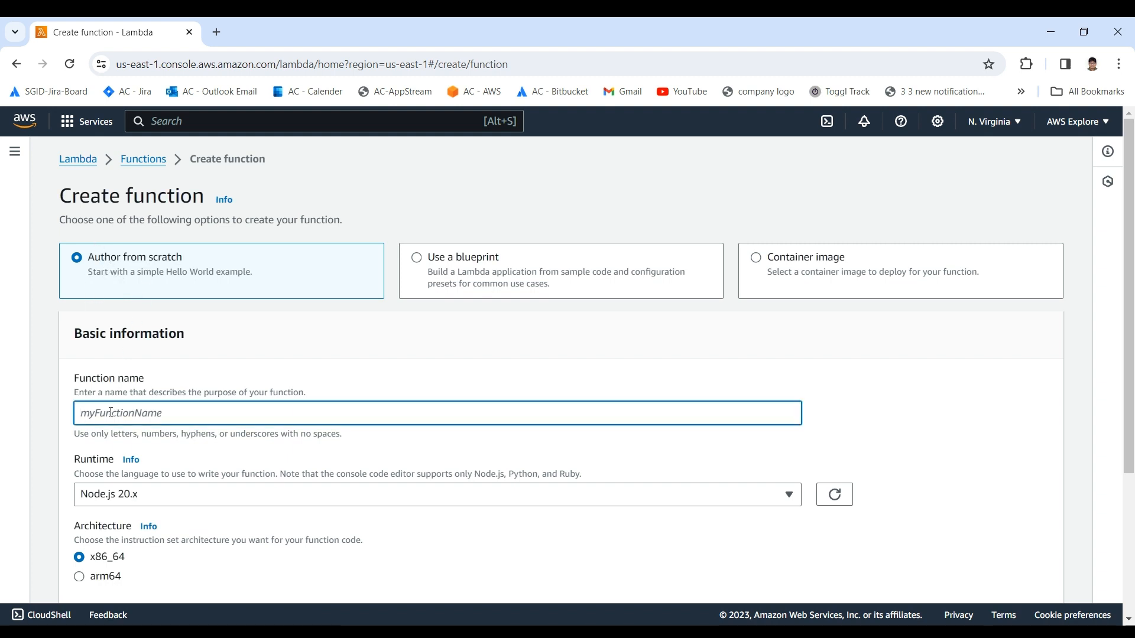
text(M)
key(BackSpace)
text(MyLambdaFunction)
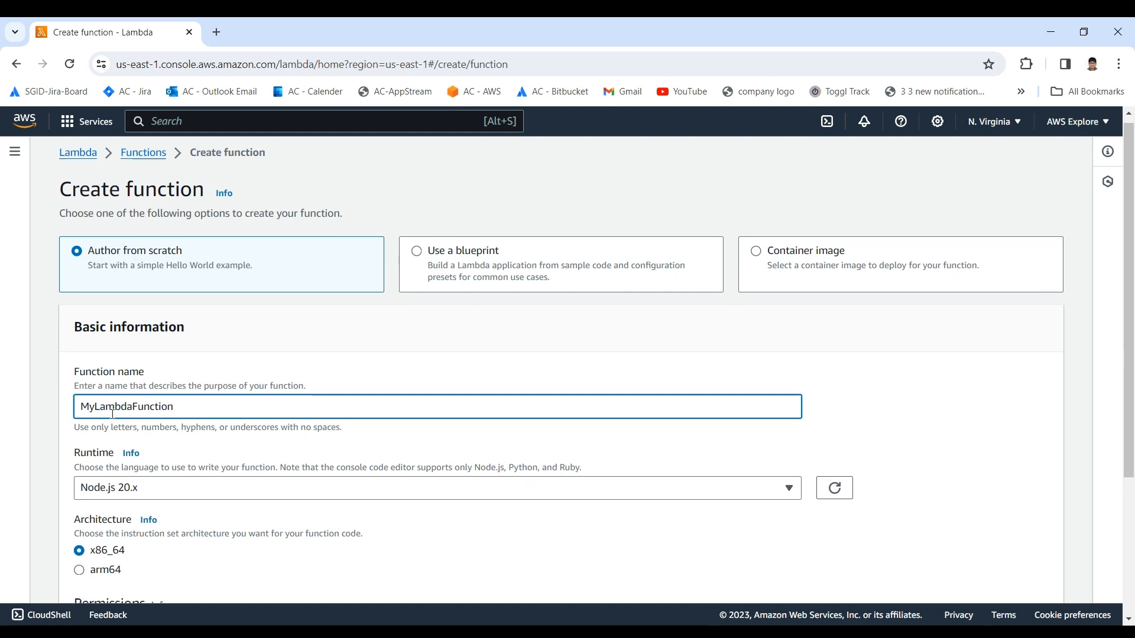
Step: Review the runtimes offered for the function, keeping Node.js 20.x selected
scroll(123, 329, down, 2)
click(114, 354)
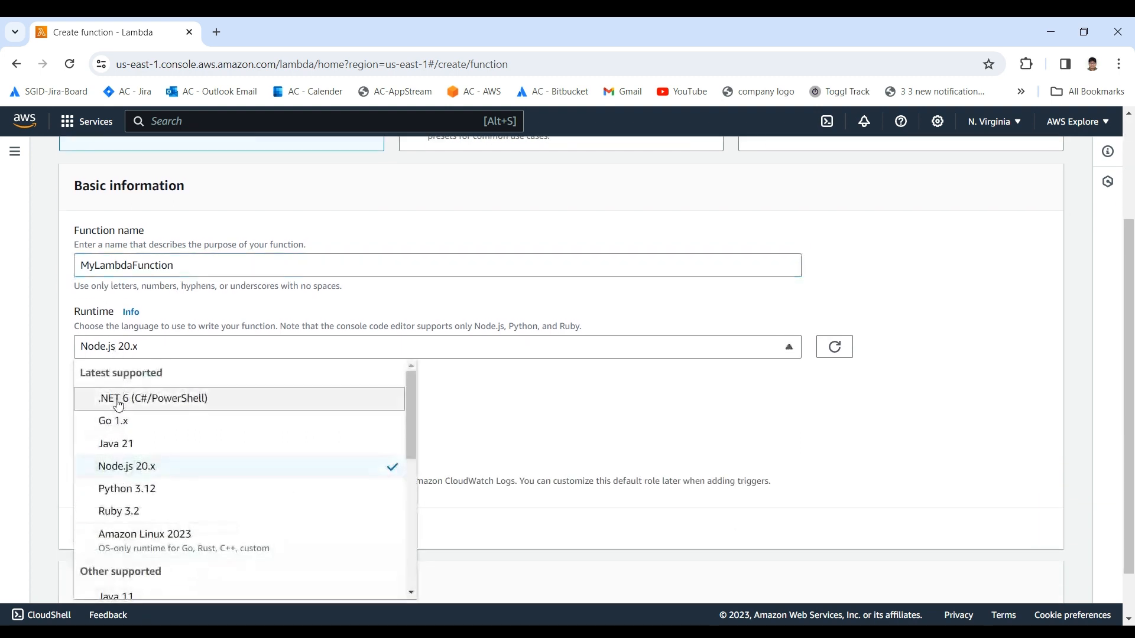
click(185, 318)
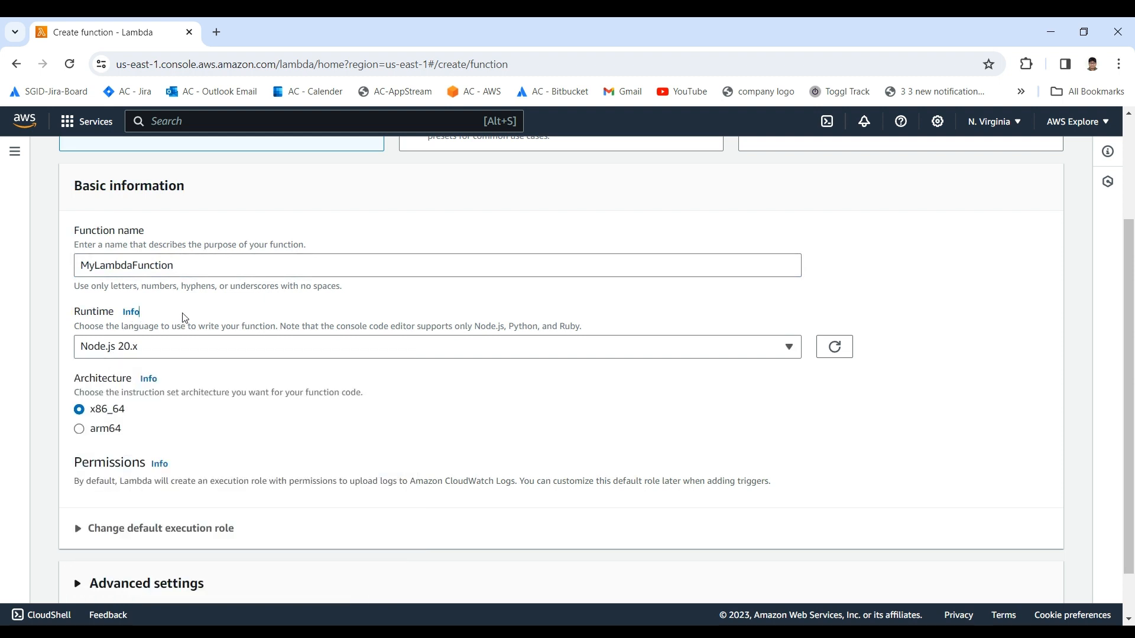
click(164, 349)
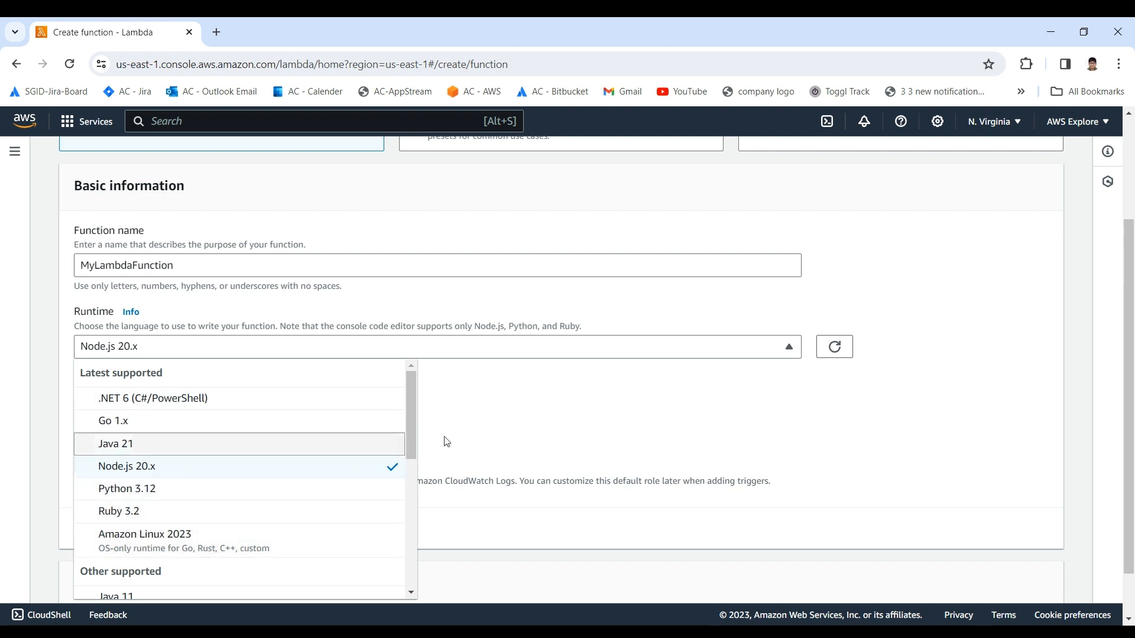
click(475, 415)
scroll(342, 410, down, 1)
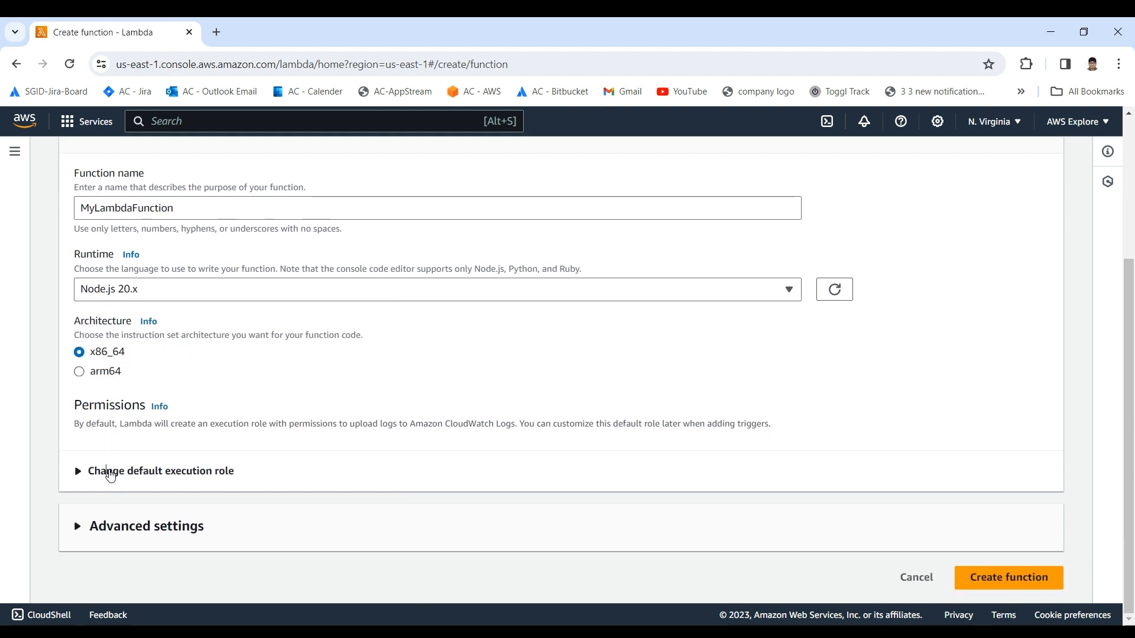
Step: Expand the default execution role and advanced settings sections and review their options without changing any
click(111, 471)
scroll(126, 467, down, 4)
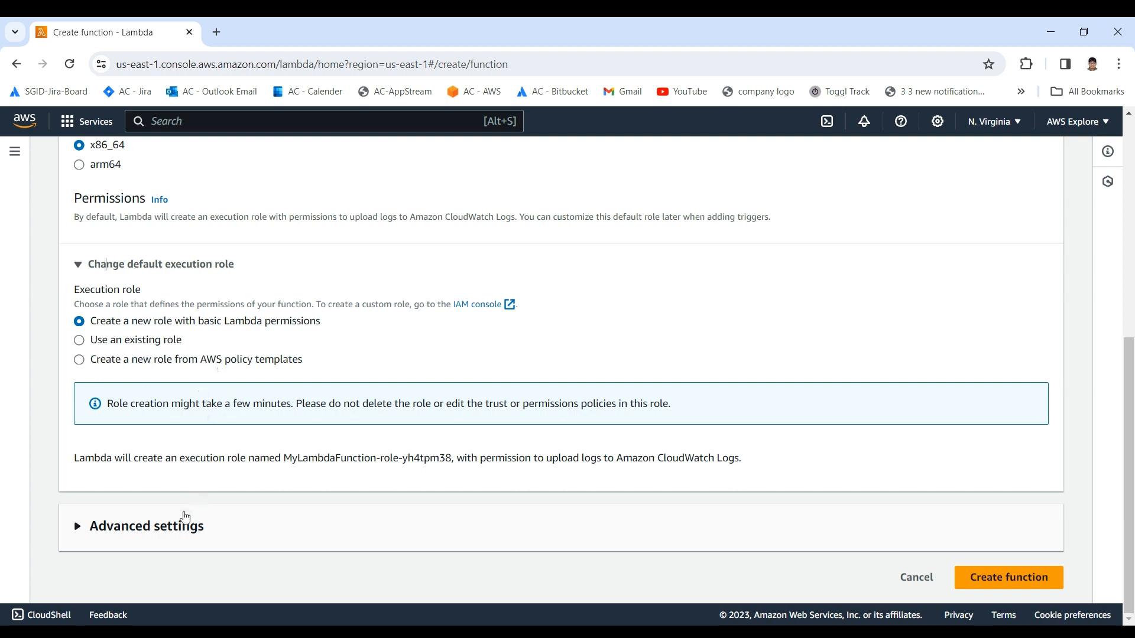
click(166, 526)
scroll(166, 526, down, 3)
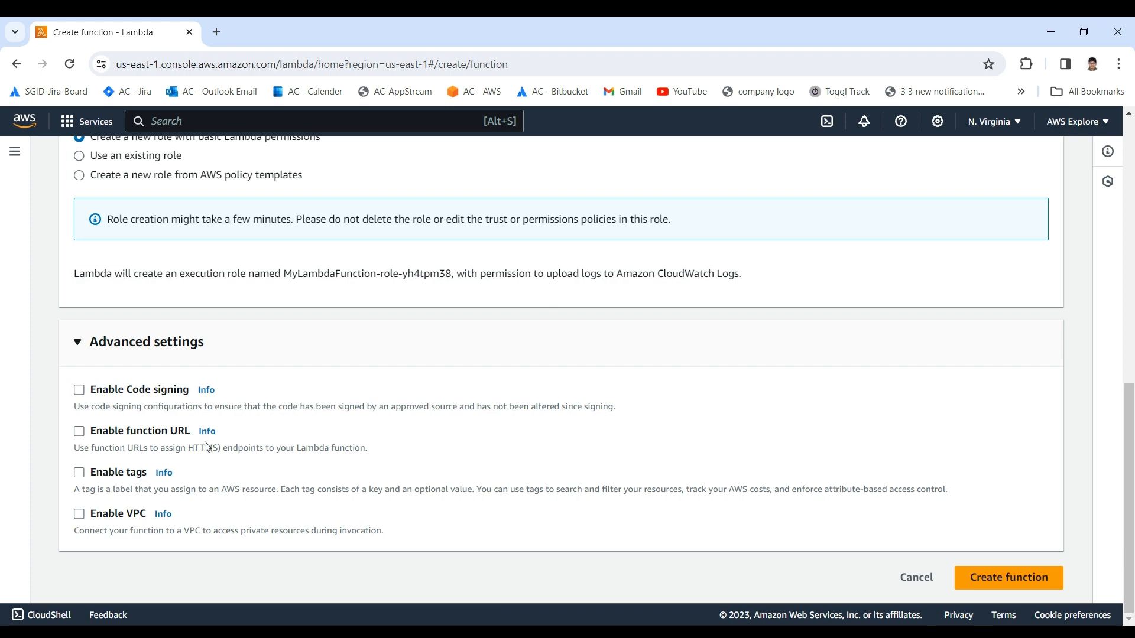
scroll(358, 483, up, 5)
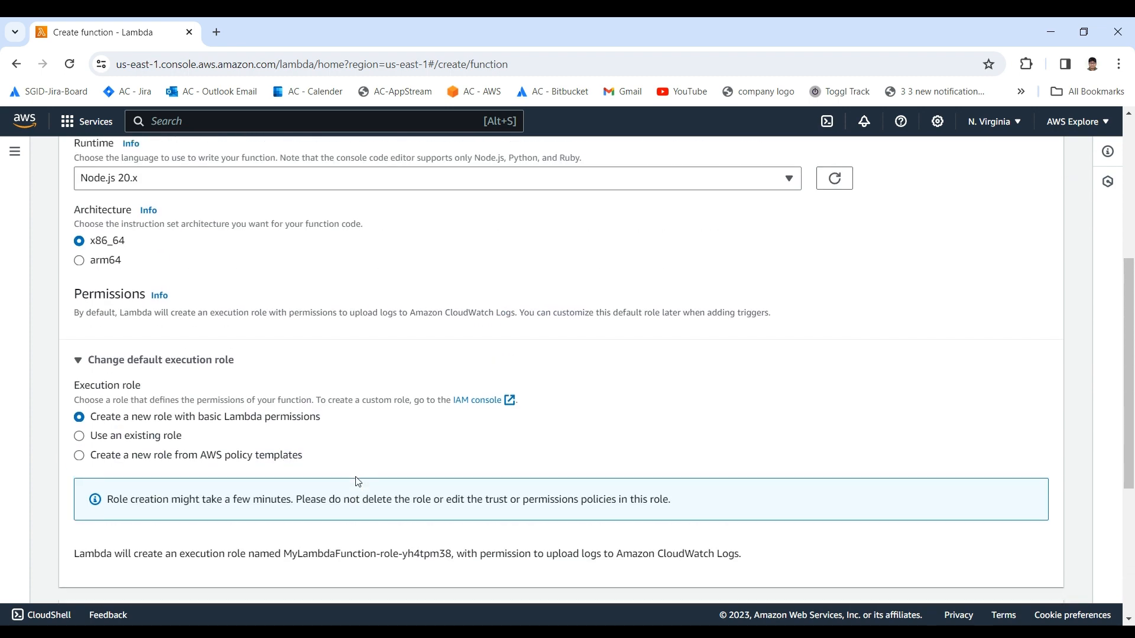
scroll(355, 481, down, 5)
scroll(355, 481, up, 6)
scroll(355, 480, up, 2)
scroll(355, 481, down, 7)
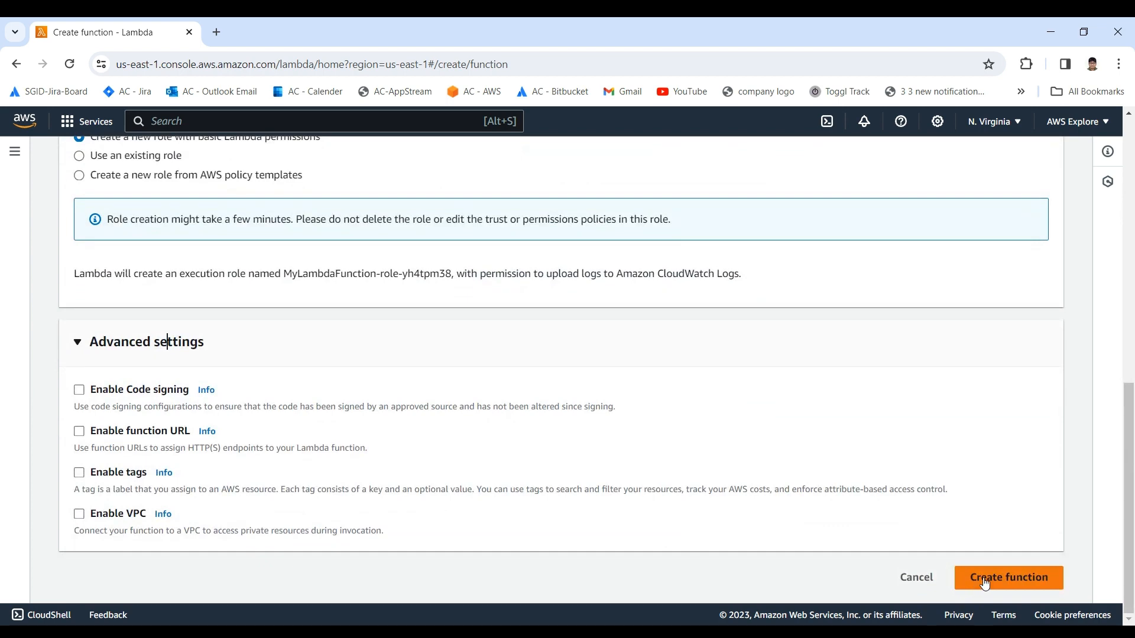
Step: Create MyLambdaFunction with the Node.js 20.x runtime, x86_64 architecture and a new role with basic Lambda permissions
click(984, 583)
scroll(532, 411, up, 5)
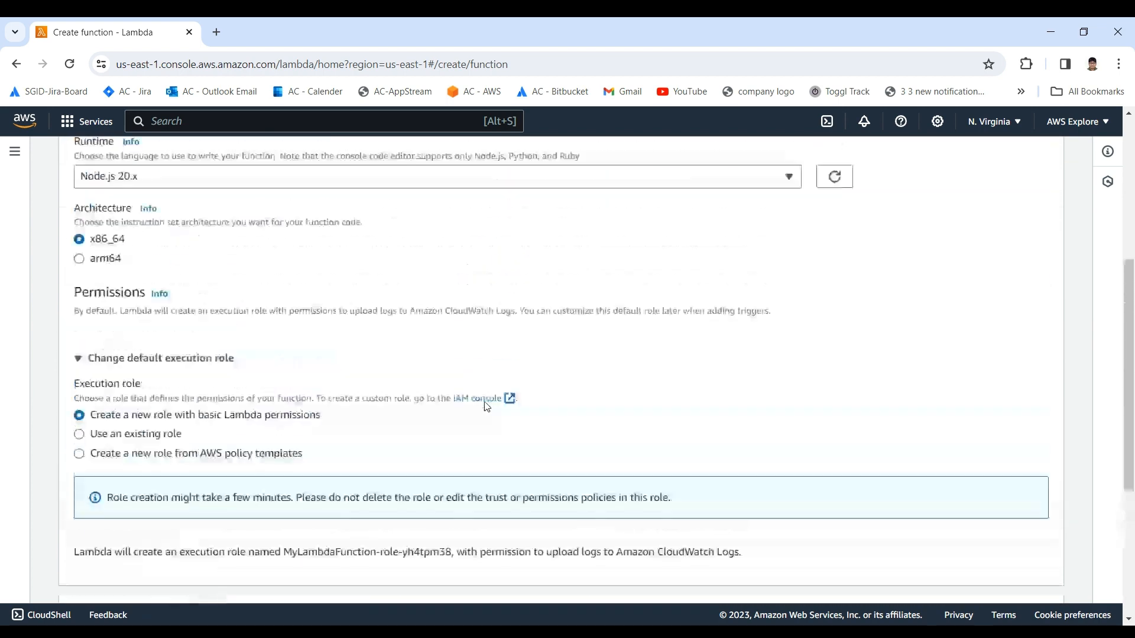
scroll(486, 407, up, 5)
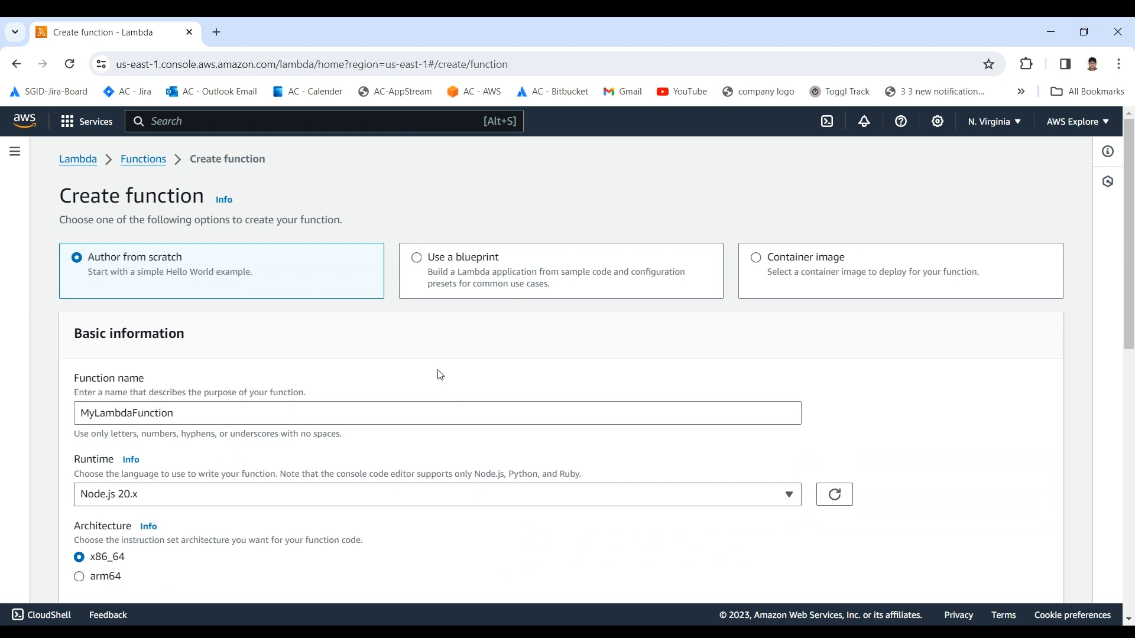
key(Return)
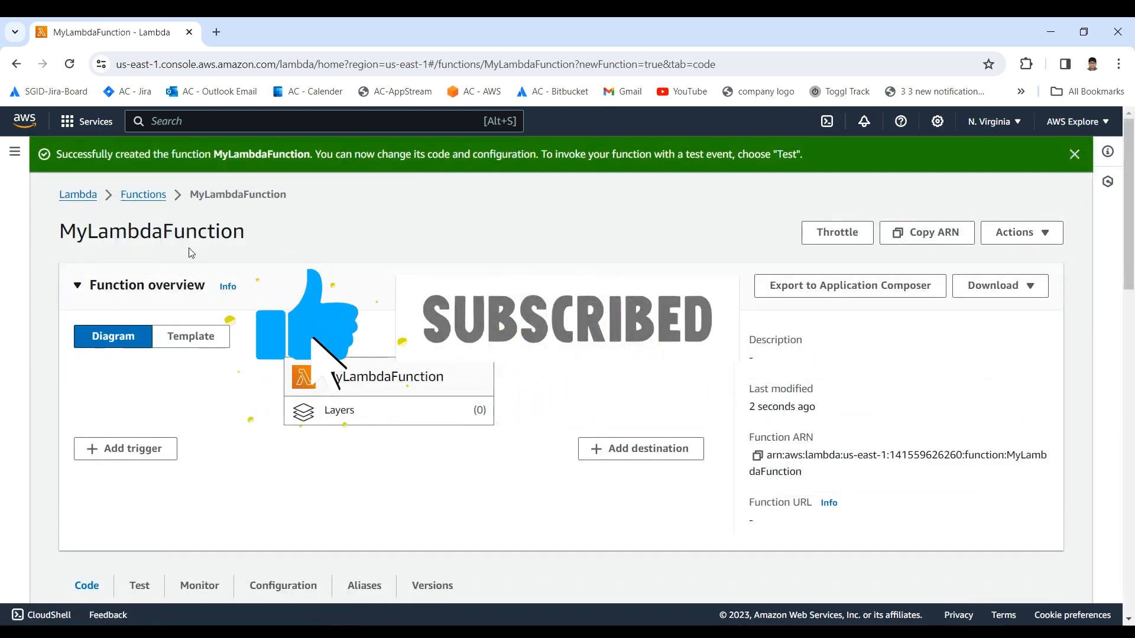
Step: Examine the default handler code in index.mjs and the function overview of MyLambdaFunction
scroll(192, 253, down, 3)
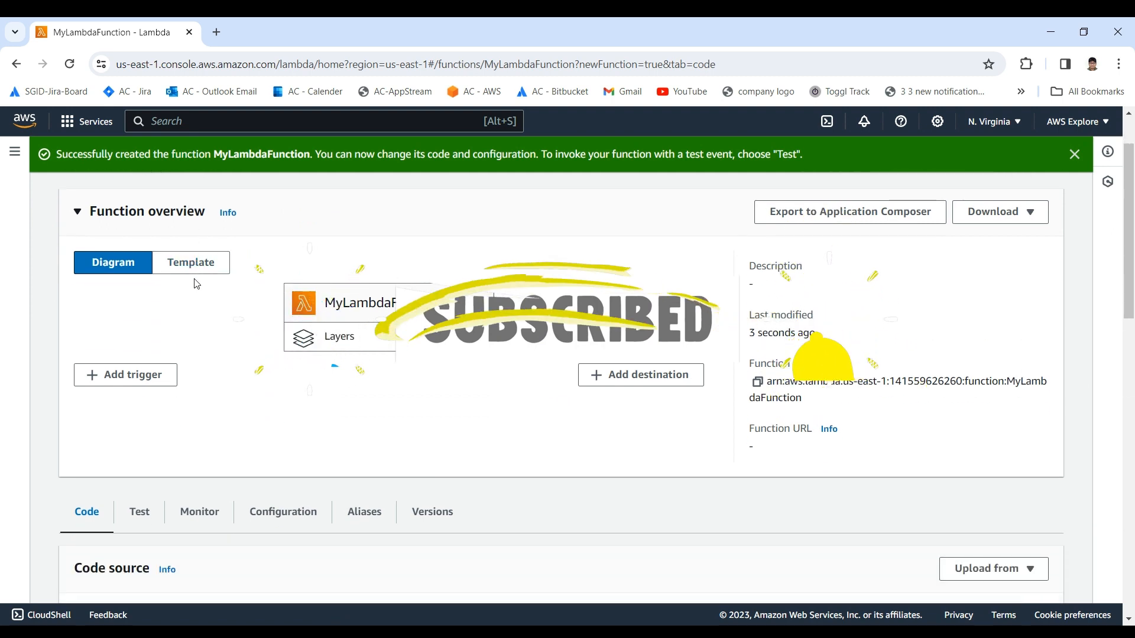
scroll(196, 284, down, 4)
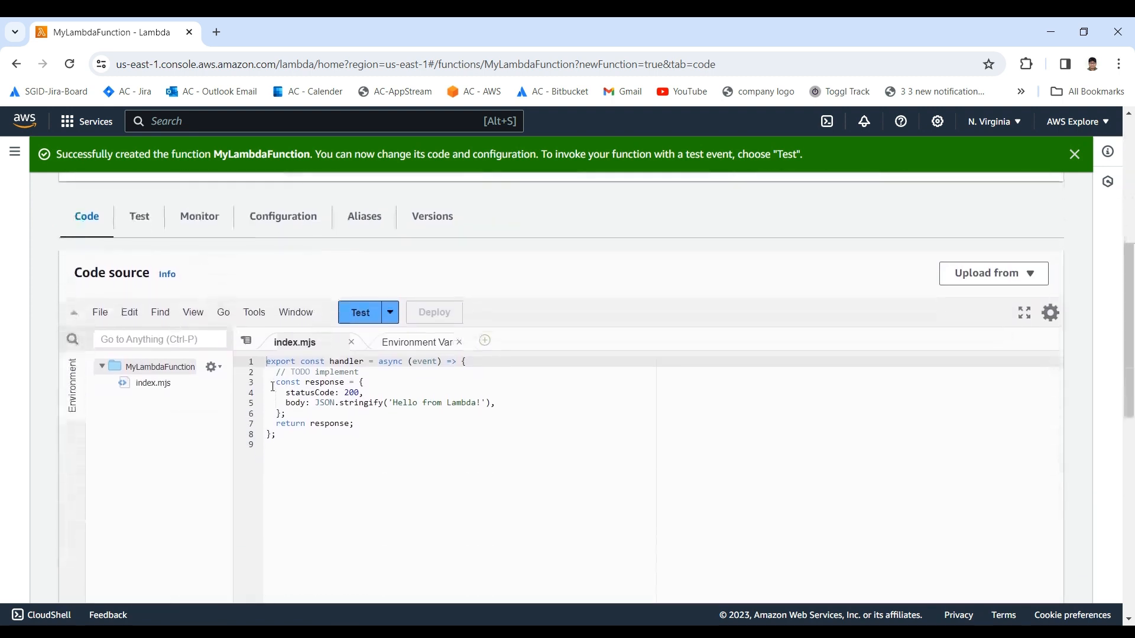
drag(335, 456, 266, 361)
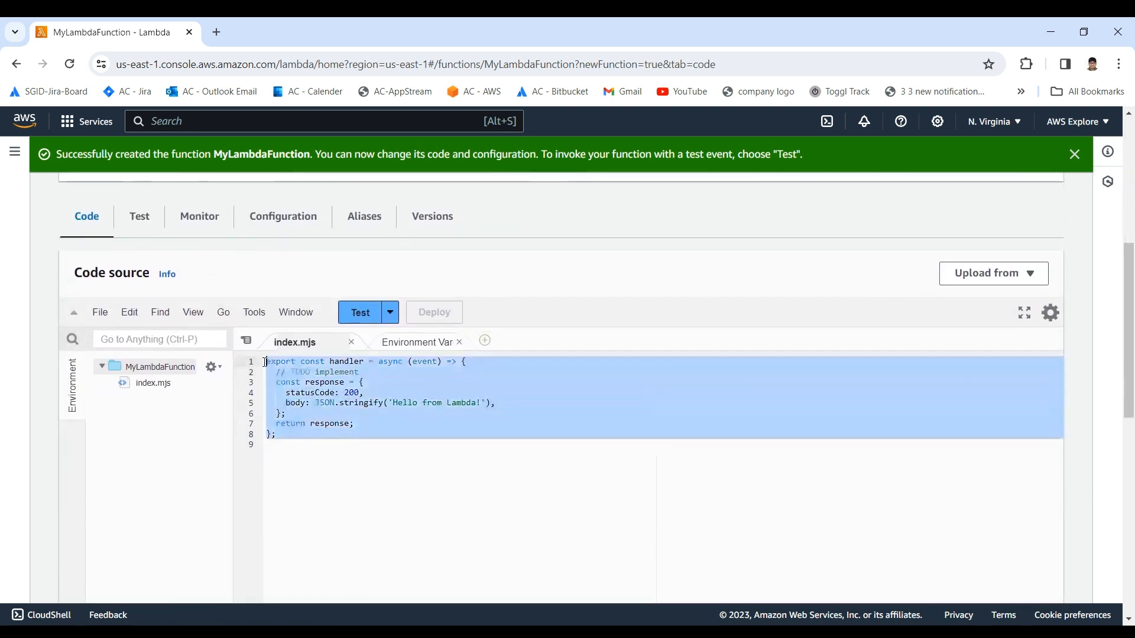
click(342, 411)
click(297, 362)
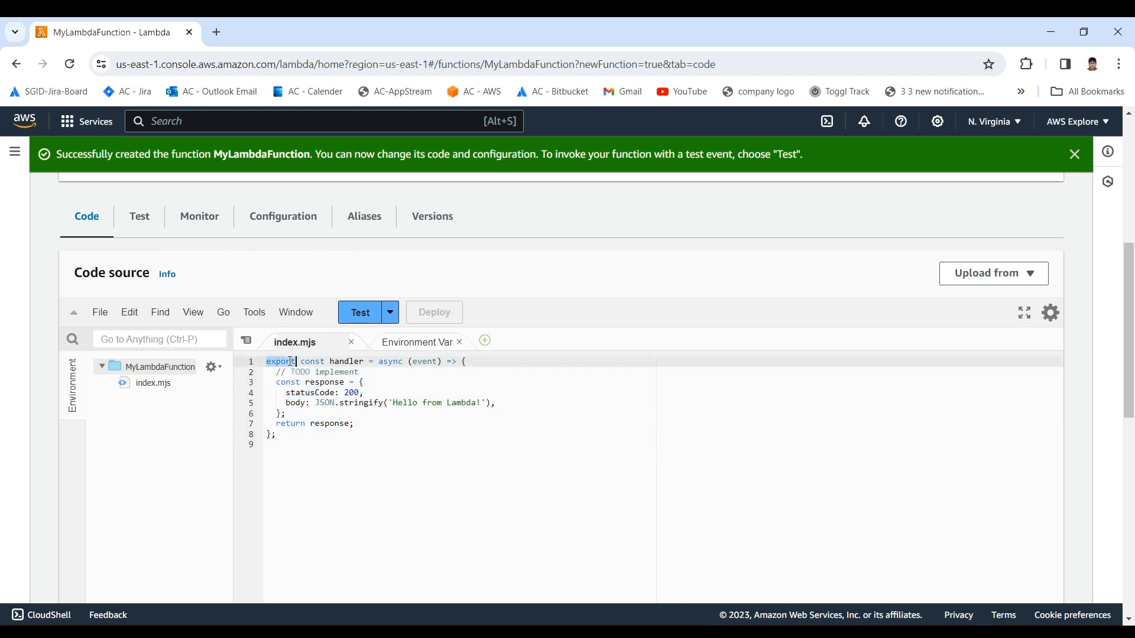
click(323, 382)
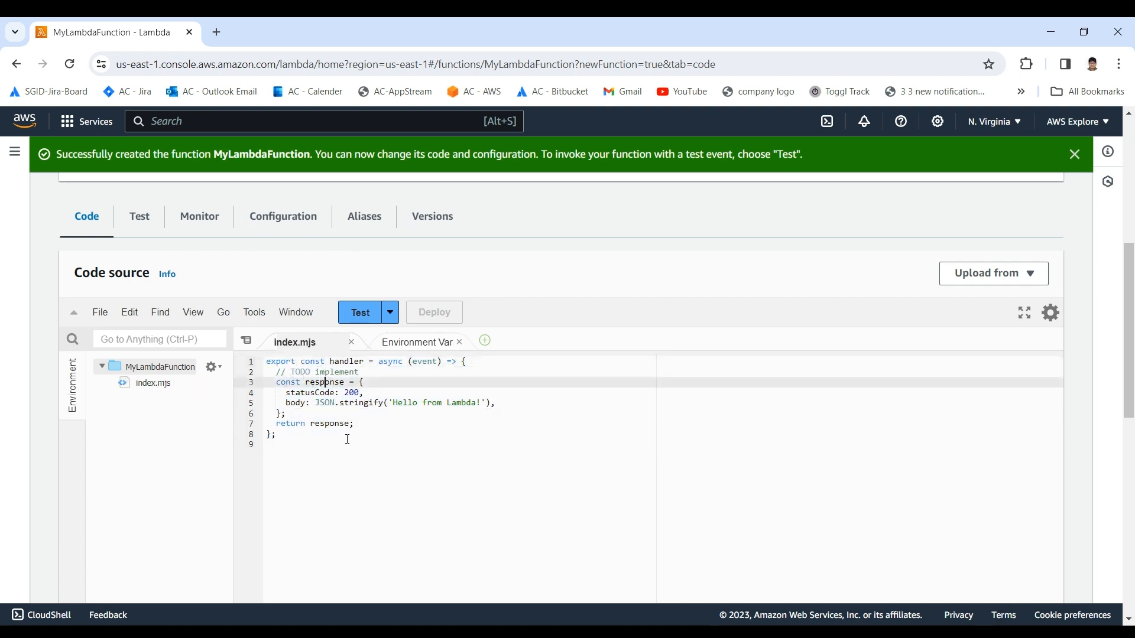
click(366, 371)
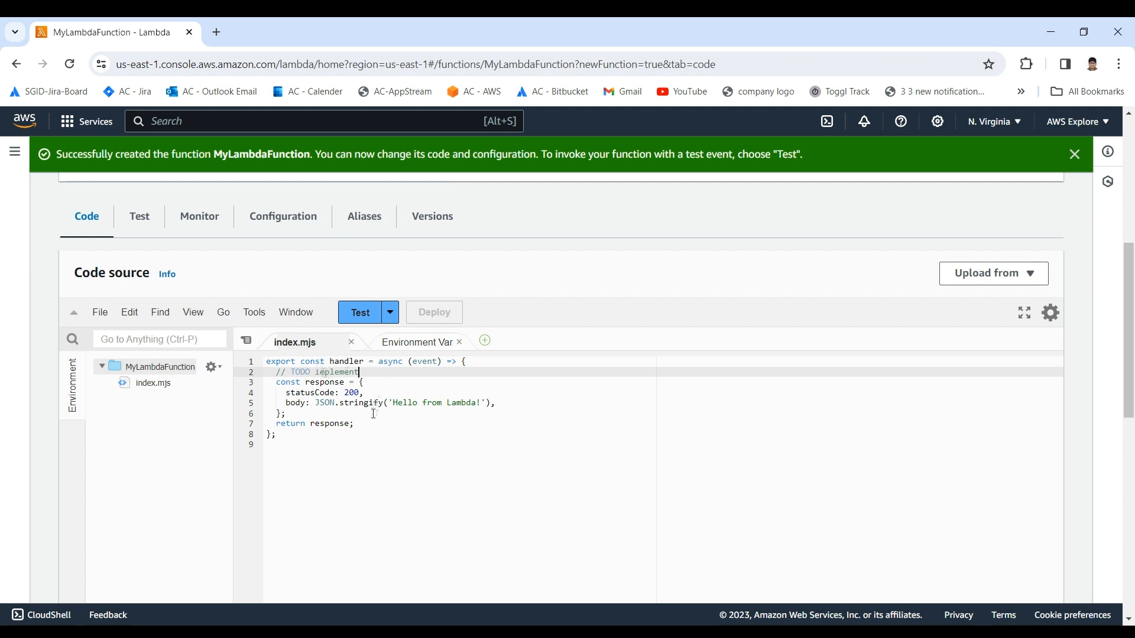
drag(357, 440, 255, 359)
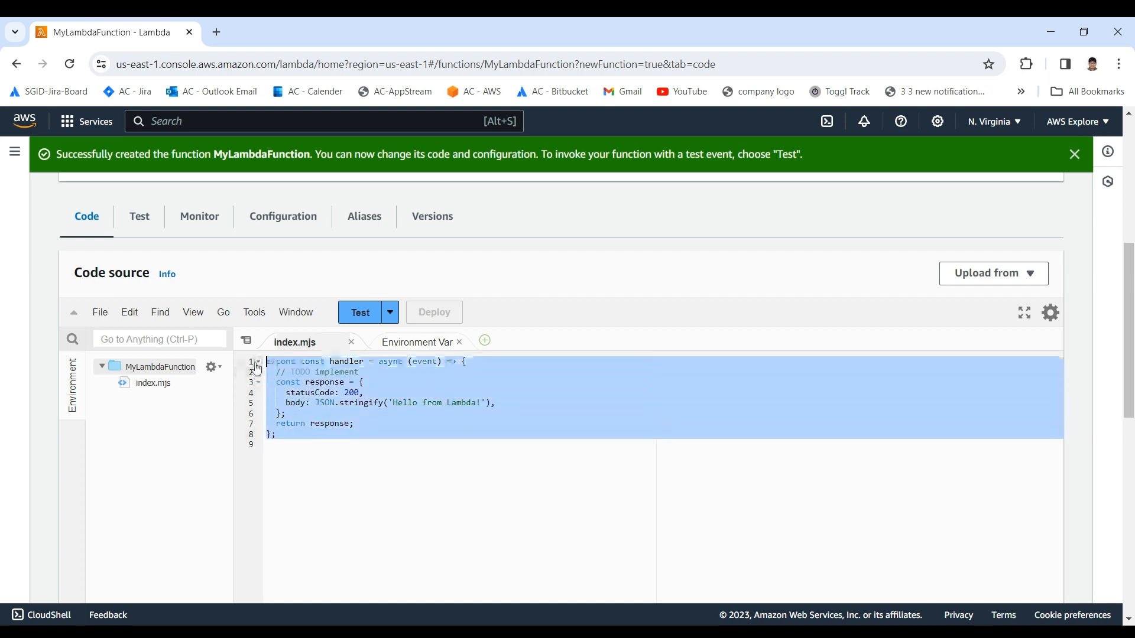
click(302, 403)
double_click(324, 382)
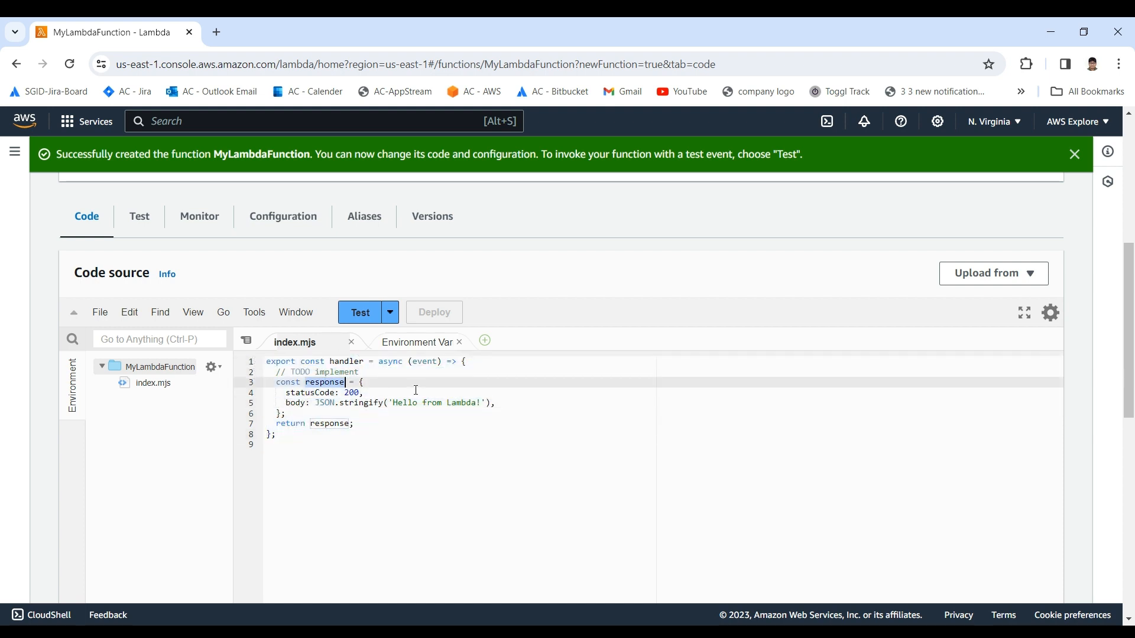
click(416, 392)
click(457, 403)
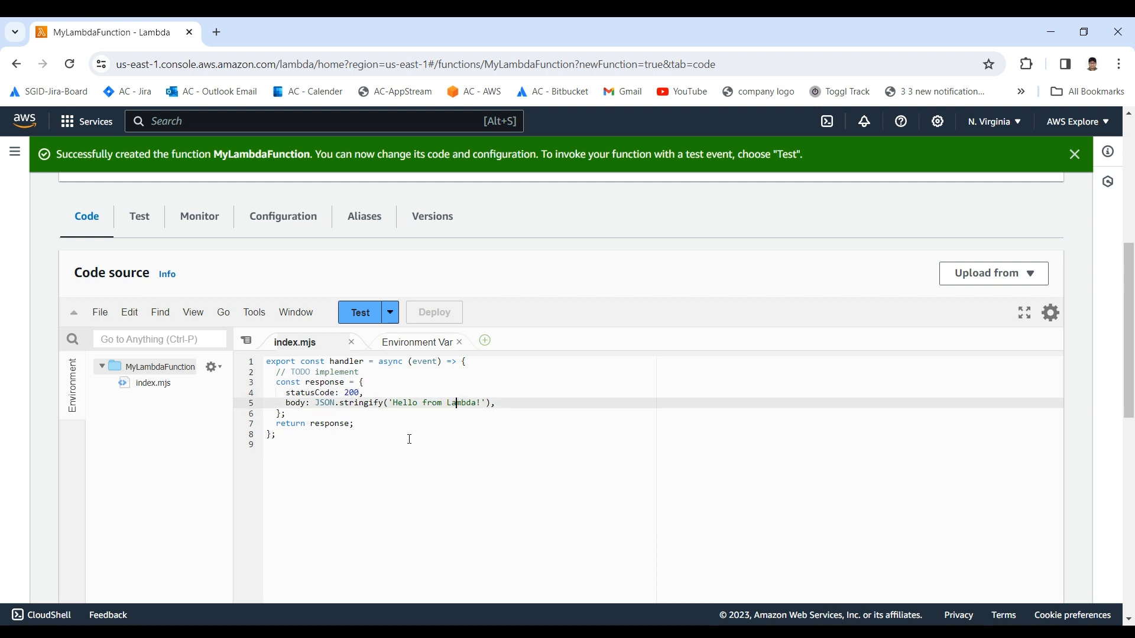
click(428, 403)
scroll(388, 431, up, 6)
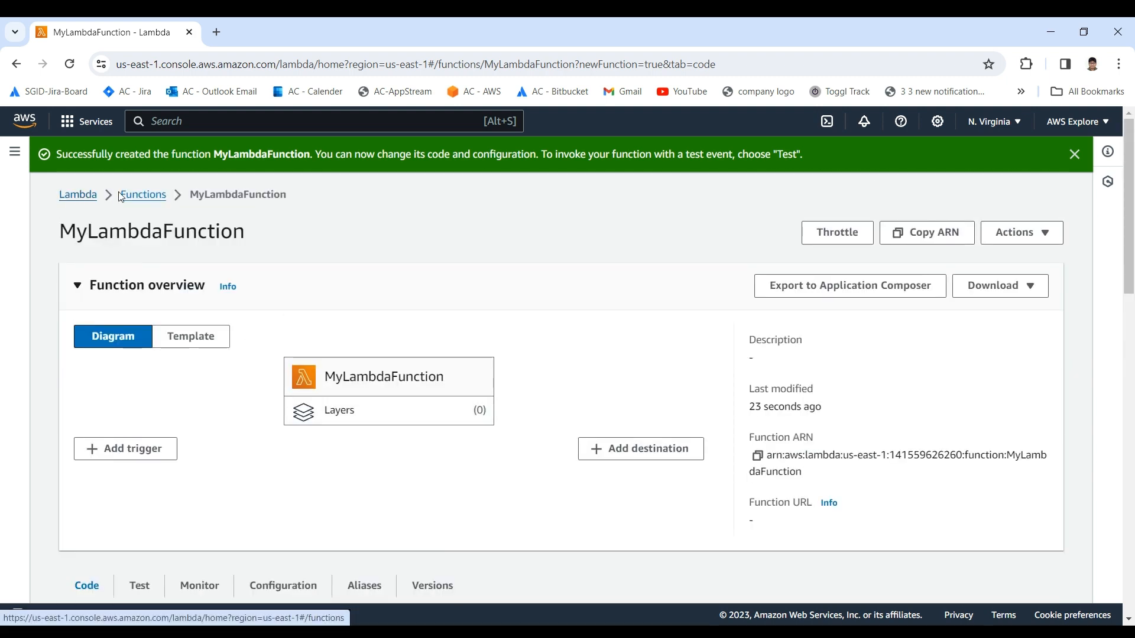
drag(61, 230, 293, 233)
click(294, 233)
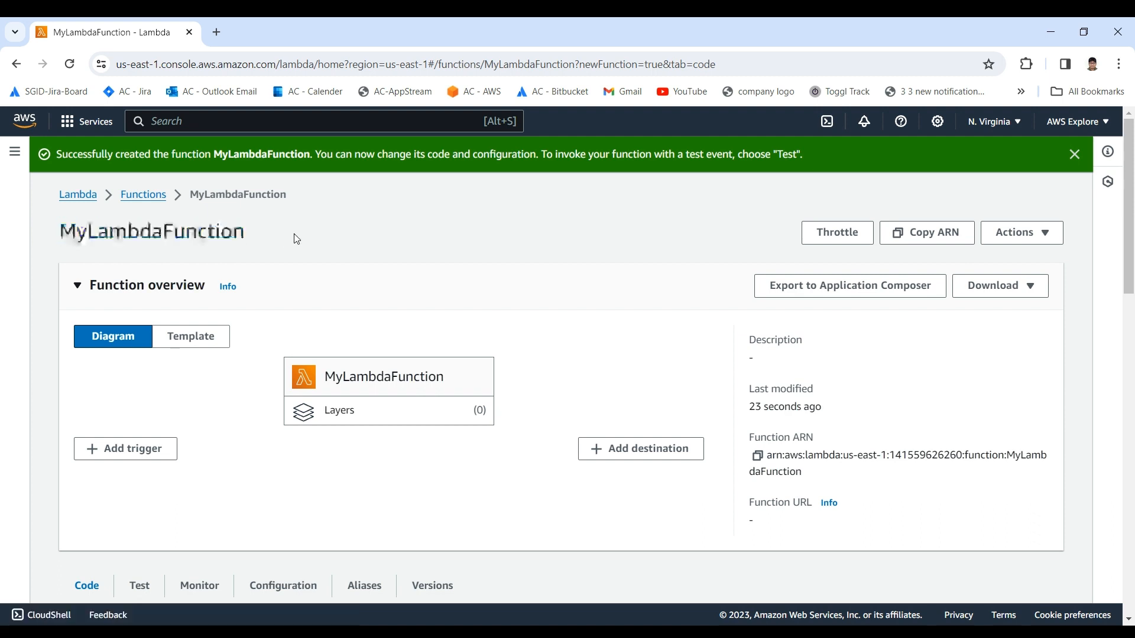
scroll(263, 290, down, 2)
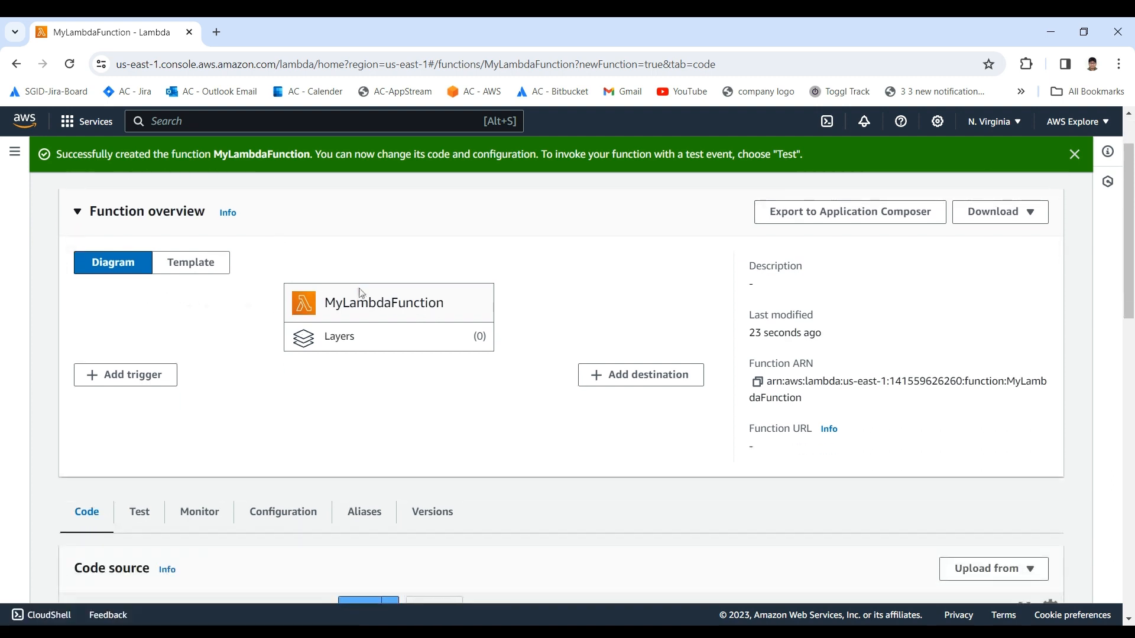
Step: Review MyLambdaFunction's overview, the handler code in index.mjs and the sections below the code editor
scroll(359, 306, up, 2)
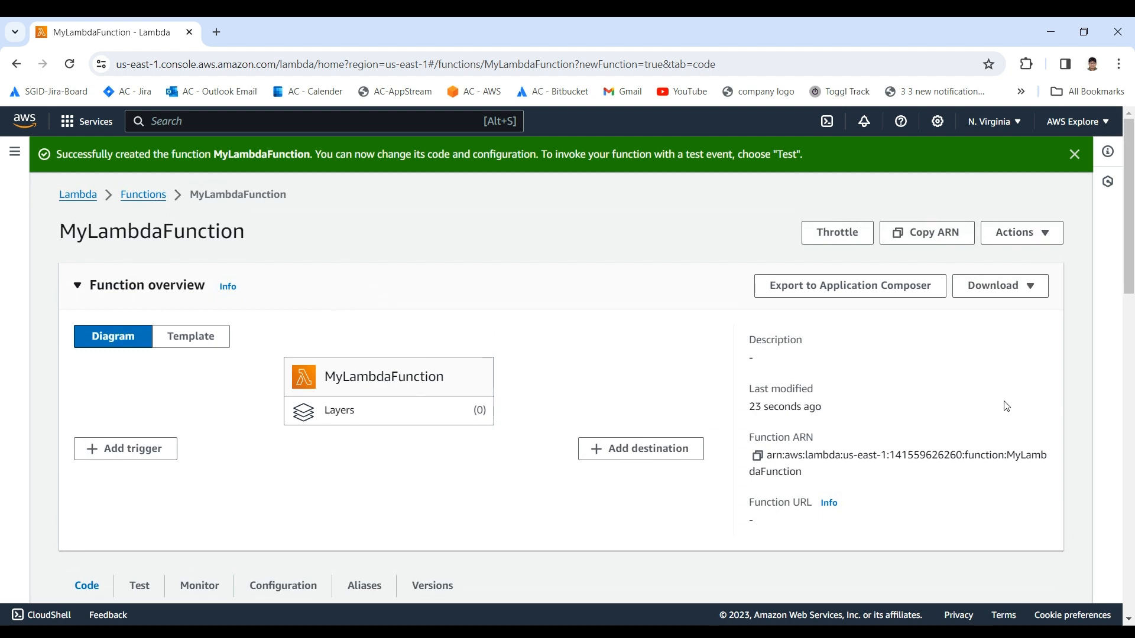
scroll(595, 347, down, 2)
scroll(516, 327, down, 2)
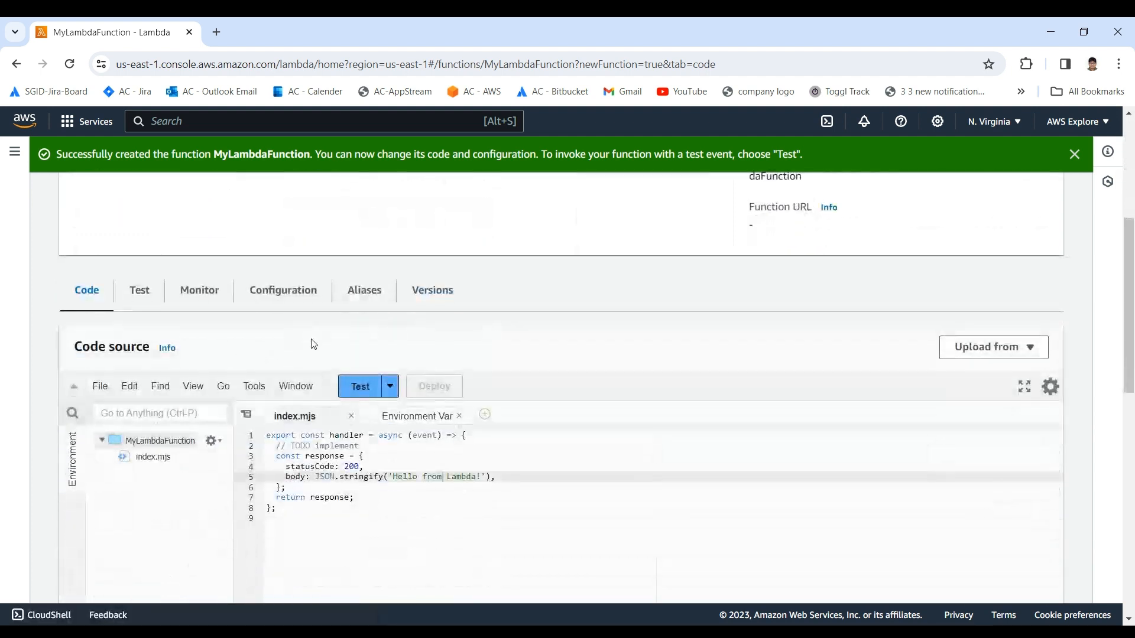
drag(267, 518, 261, 446)
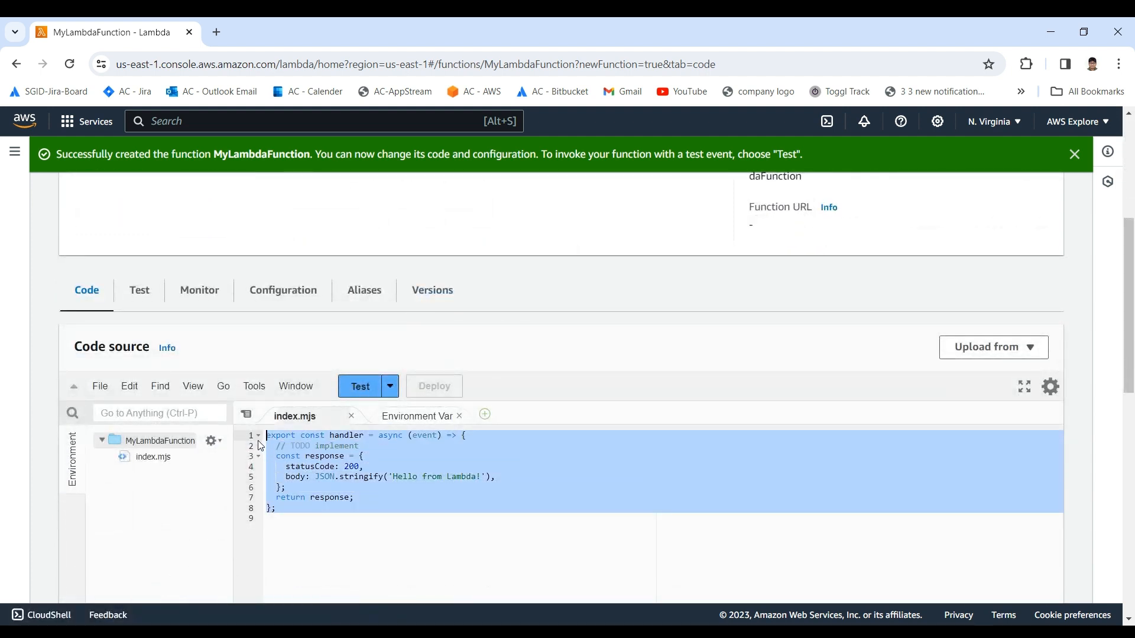
click(309, 478)
scroll(95, 323, down, 2)
scroll(92, 295, up, 2)
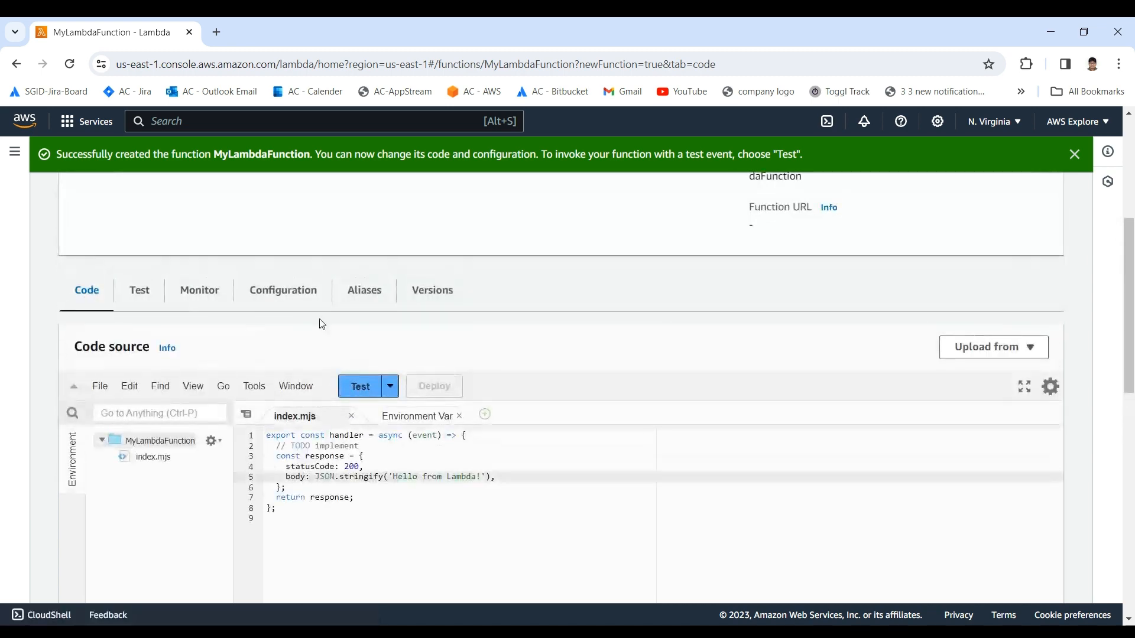
scroll(322, 324, down, 10)
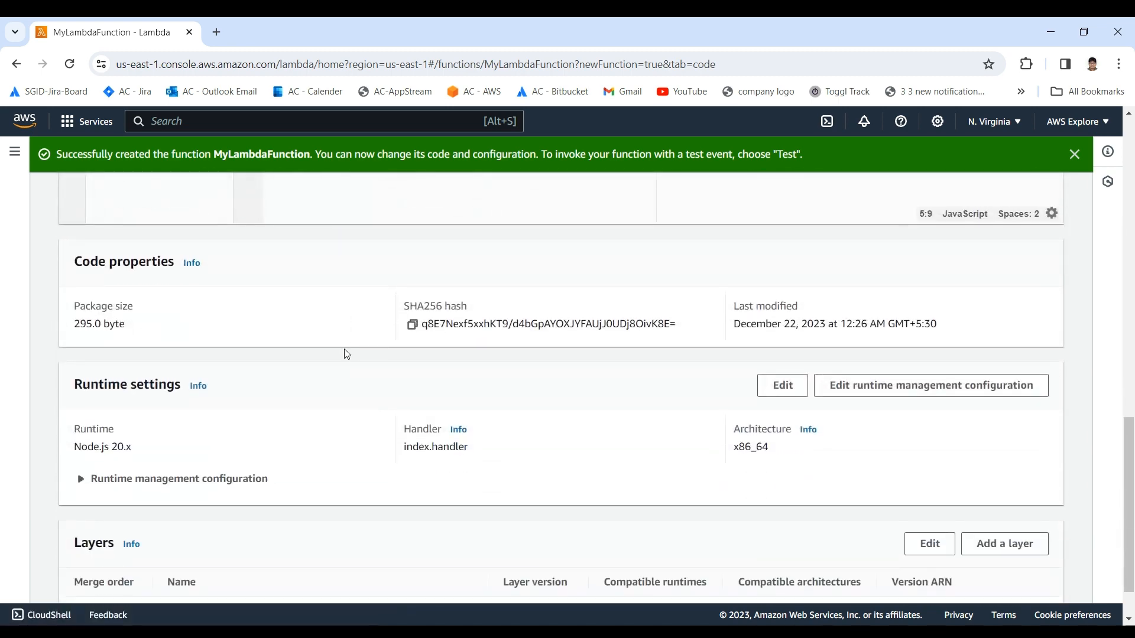
scroll(301, 358, up, 8)
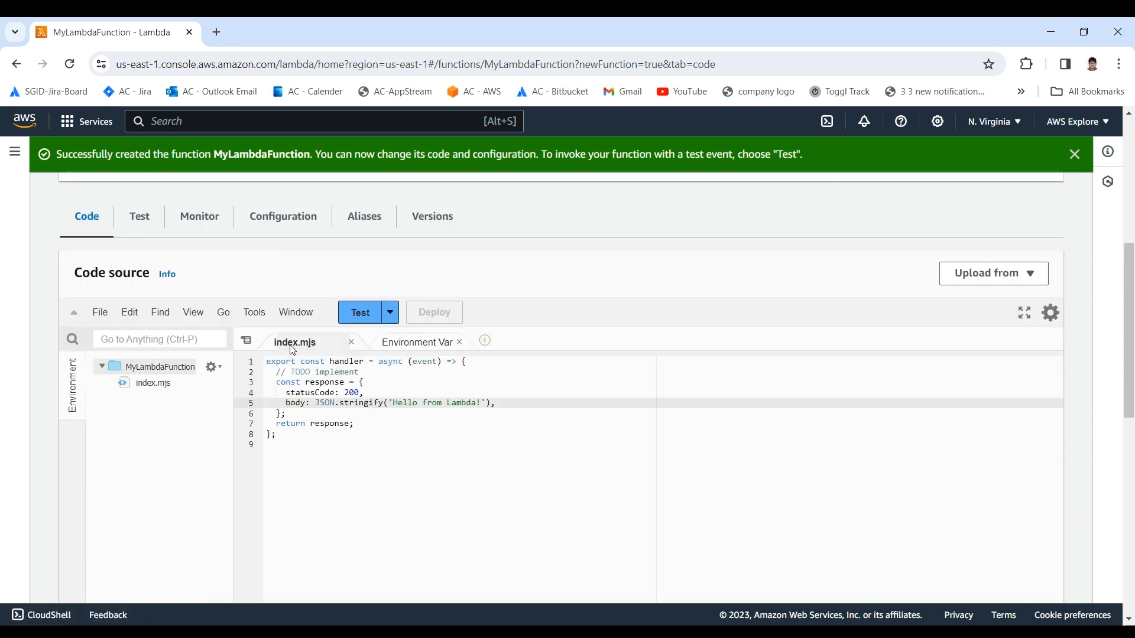
Step: Examine the function's package size under code properties and its runtime and handler under runtime settings
scroll(151, 283, down, 7)
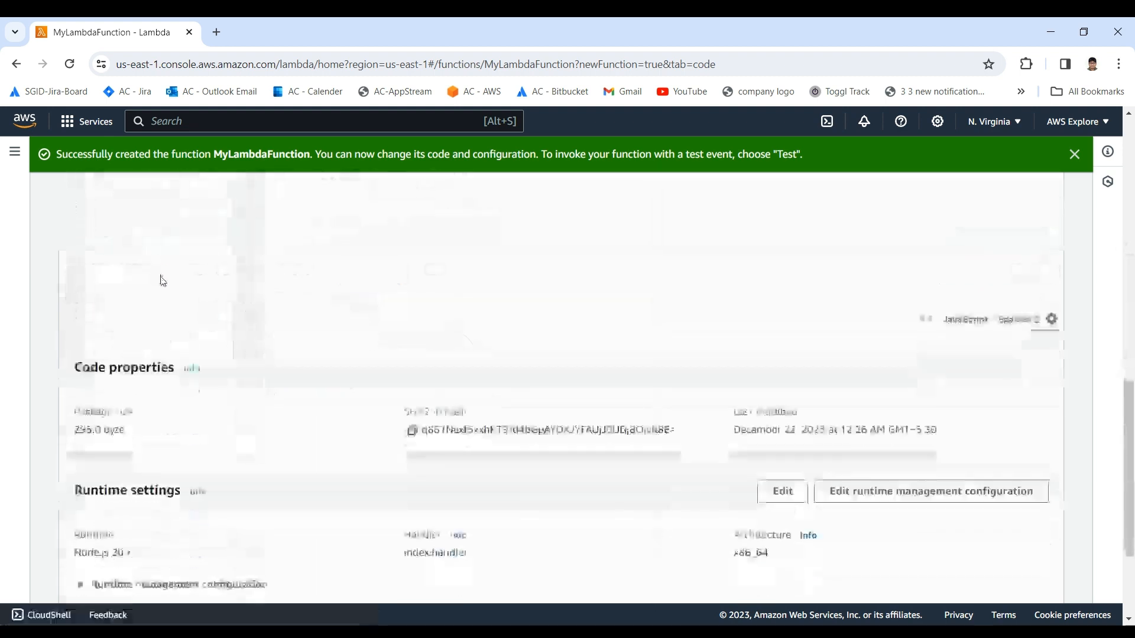
drag(72, 303, 133, 328)
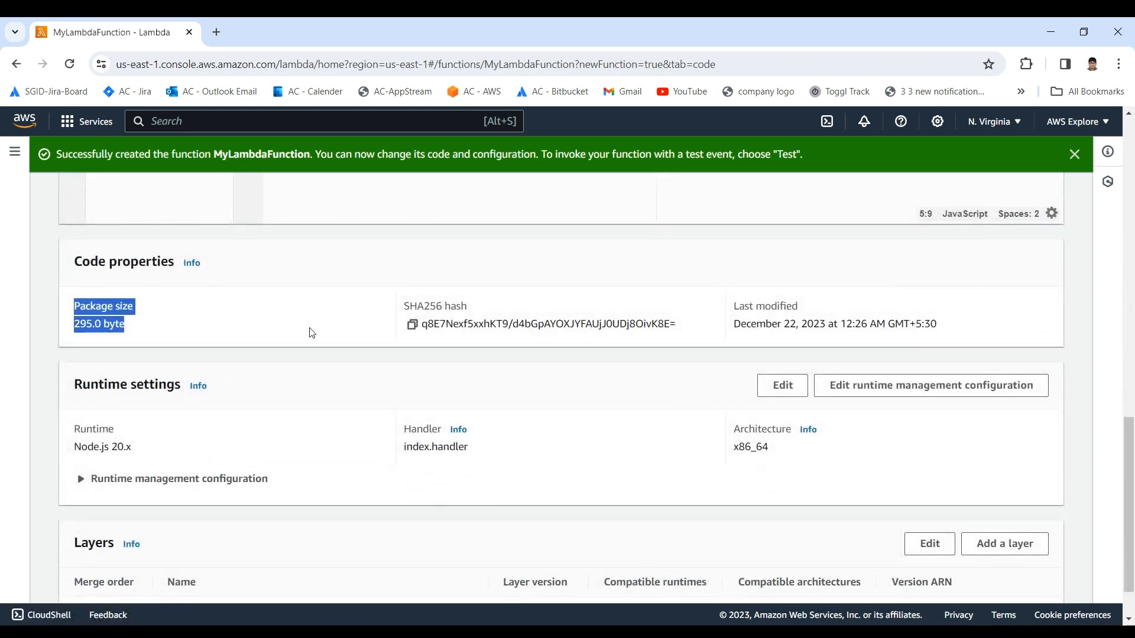
scroll(312, 333, down, 1)
drag(69, 370, 176, 395)
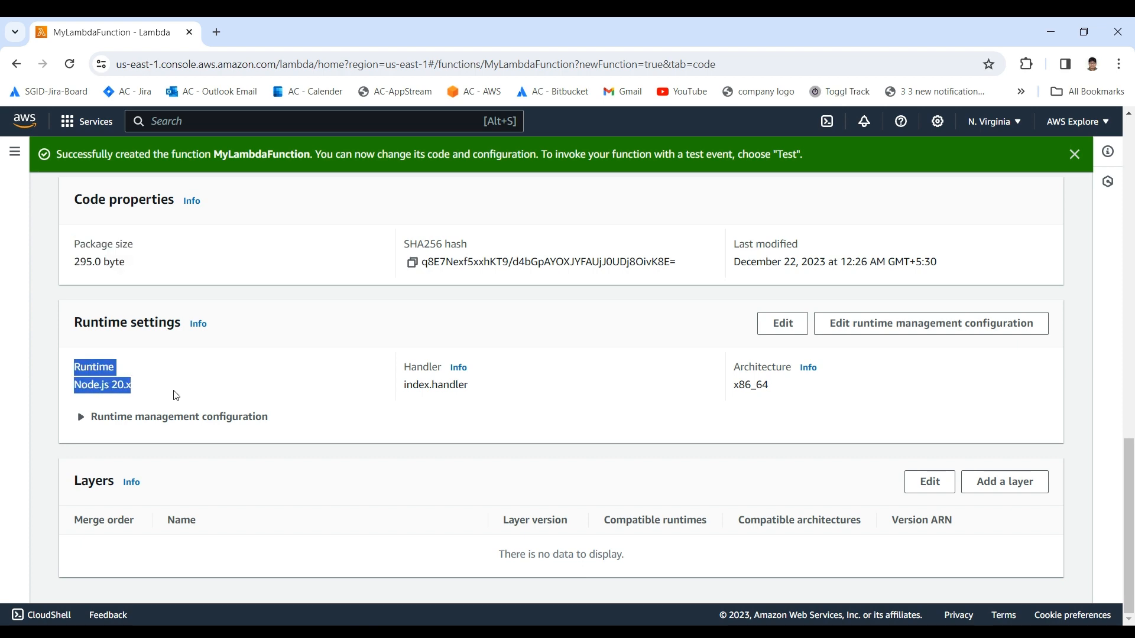
drag(404, 365, 575, 395)
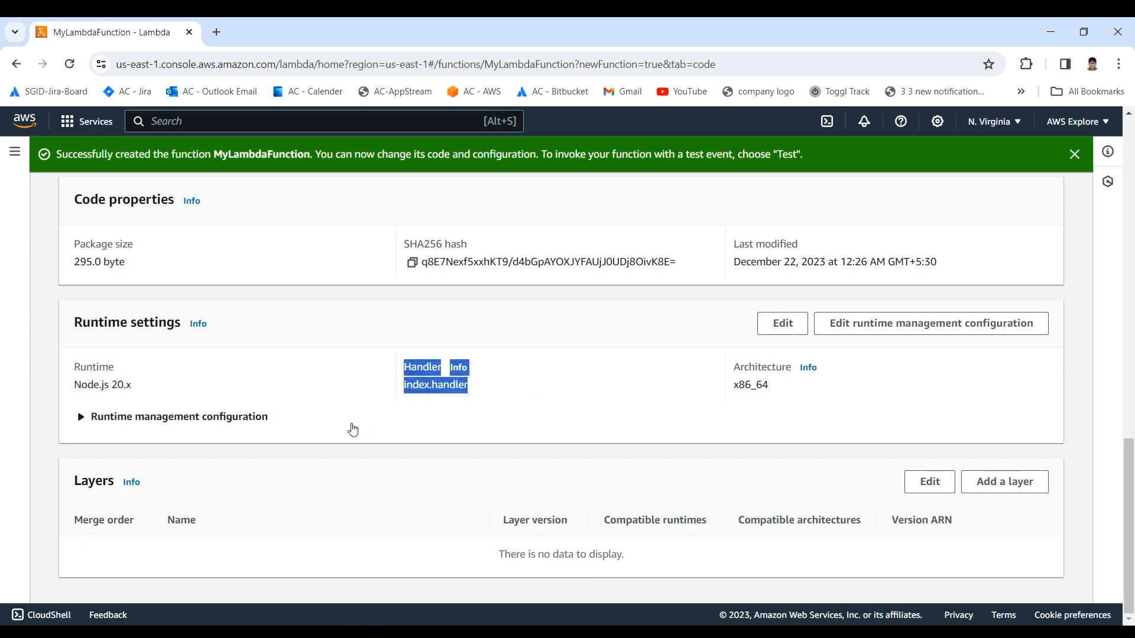
Step: Open the function's test event form and review the event action, name, sharing settings and default event JSON
scroll(242, 467, up, 10)
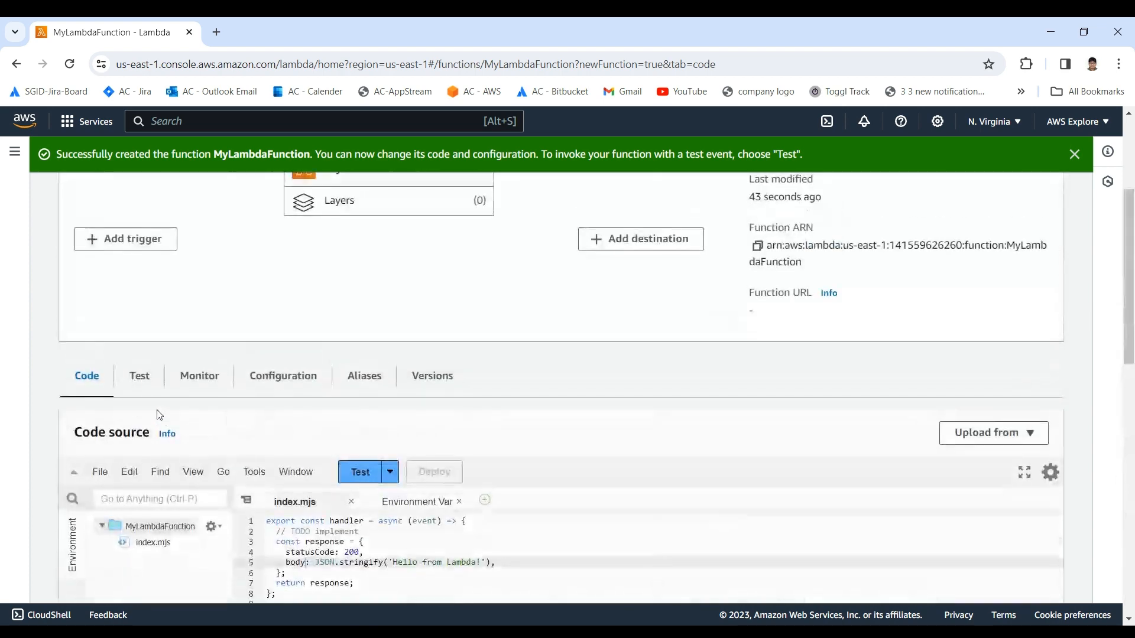
click(141, 383)
scroll(114, 391, down, 1)
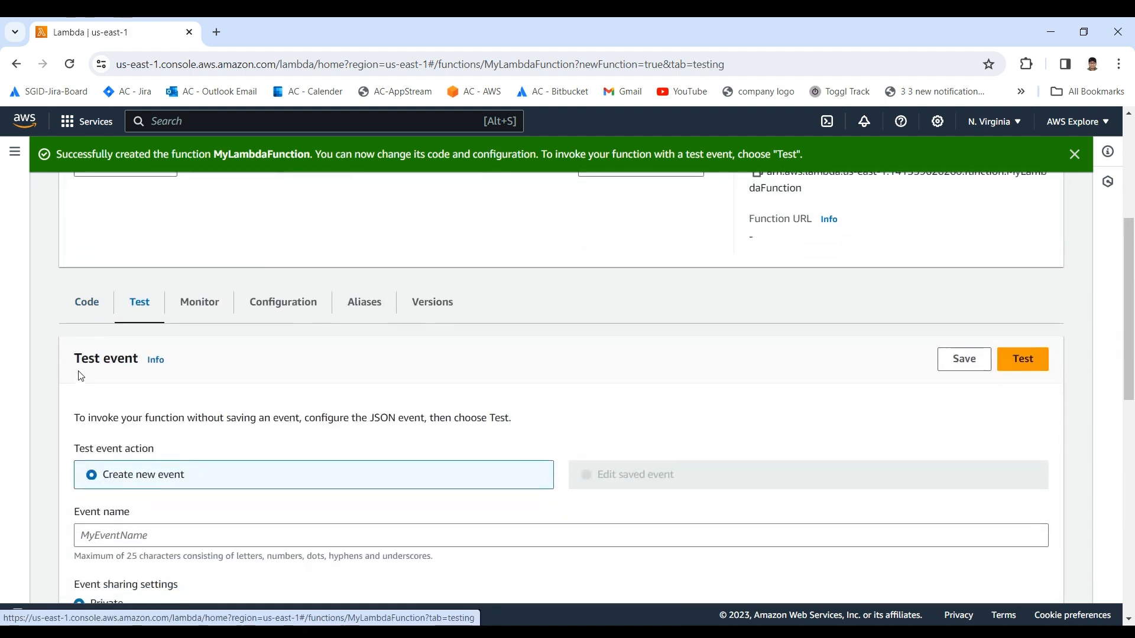
scroll(119, 393, down, 4)
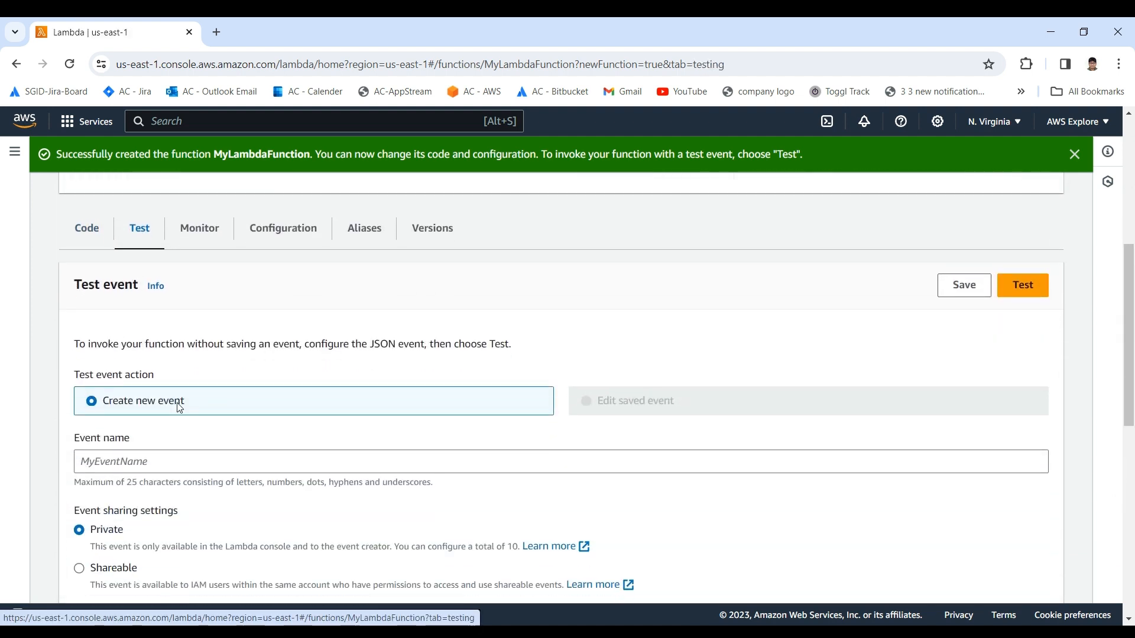
scroll(111, 393, down, 2)
click(193, 472)
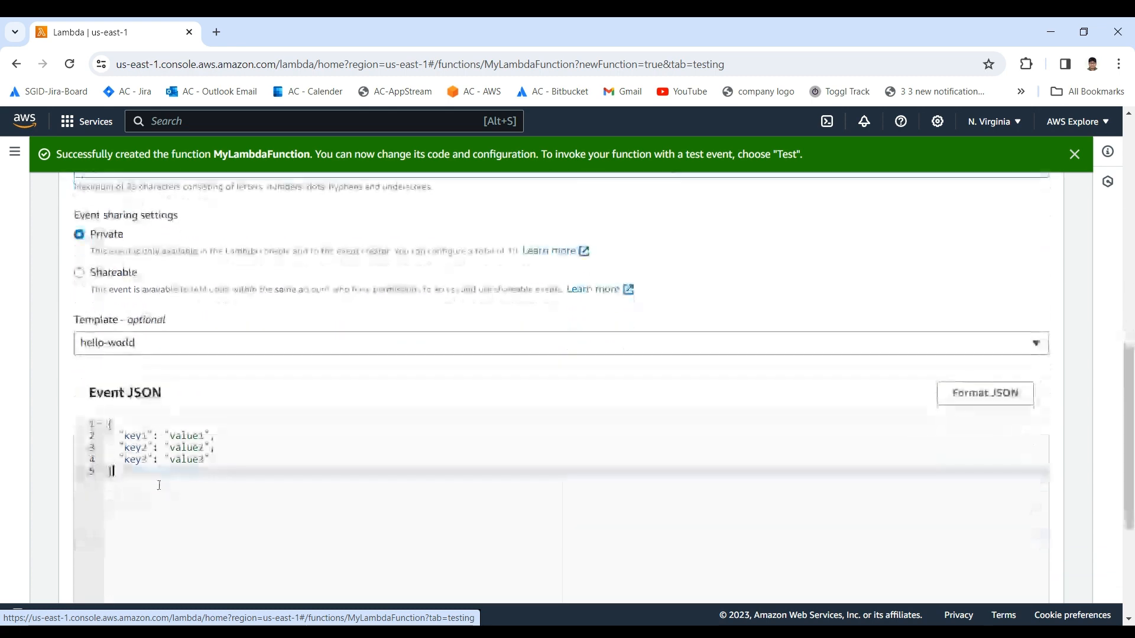
key(ctrl+a)
scroll(193, 472, up, 5)
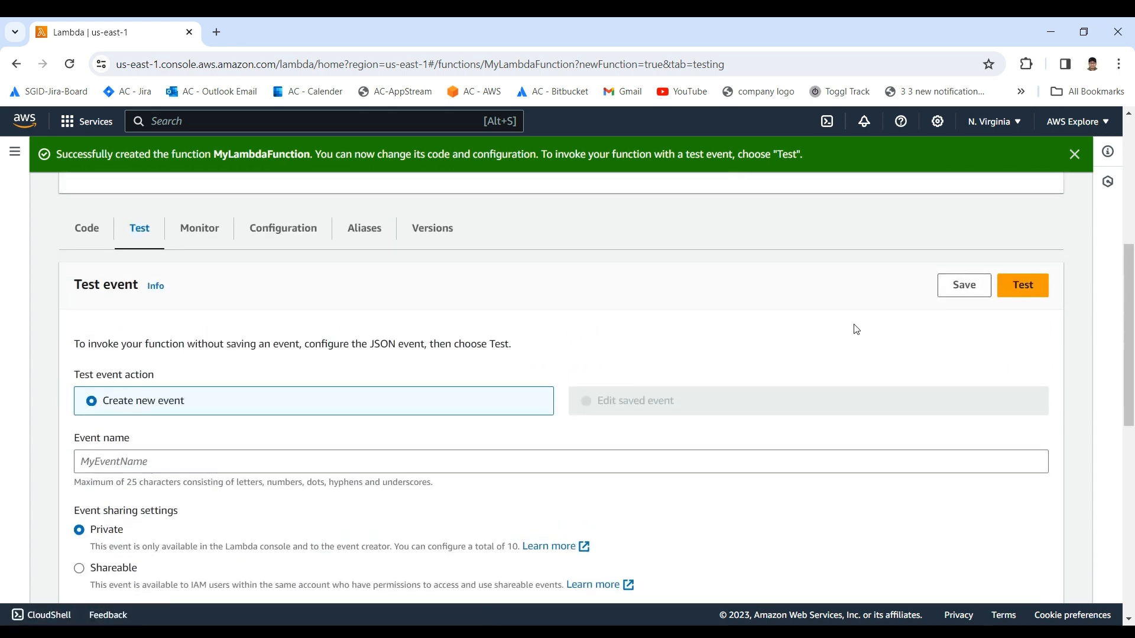
Step: Return to the source code and check how the handler in index.mjs receives the event
click(90, 233)
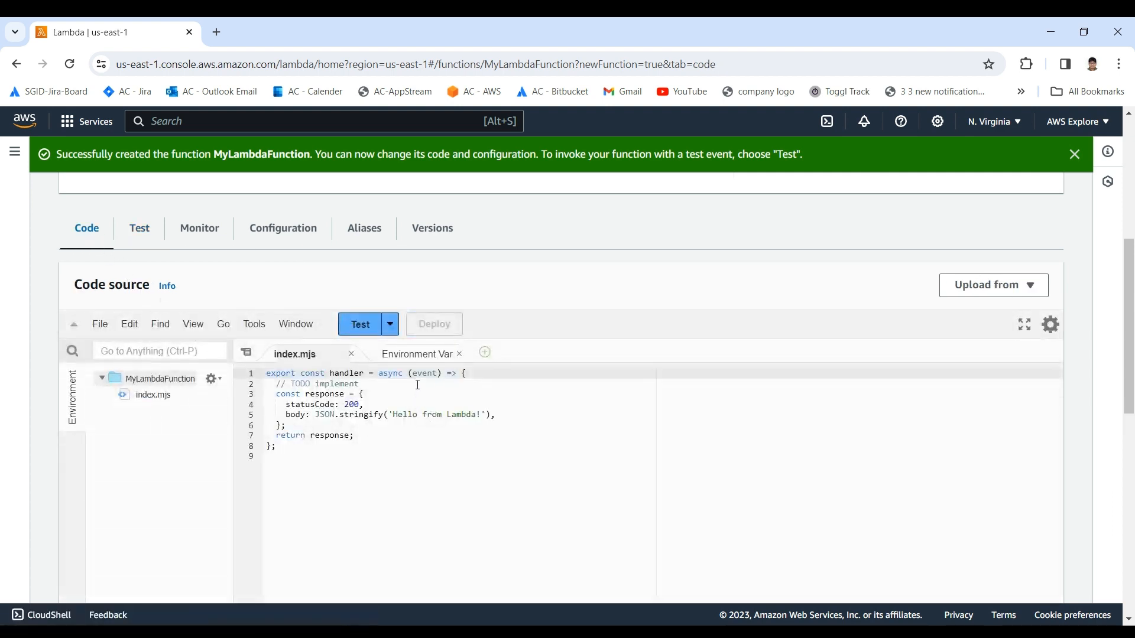
drag(380, 446, 279, 372)
click(331, 405)
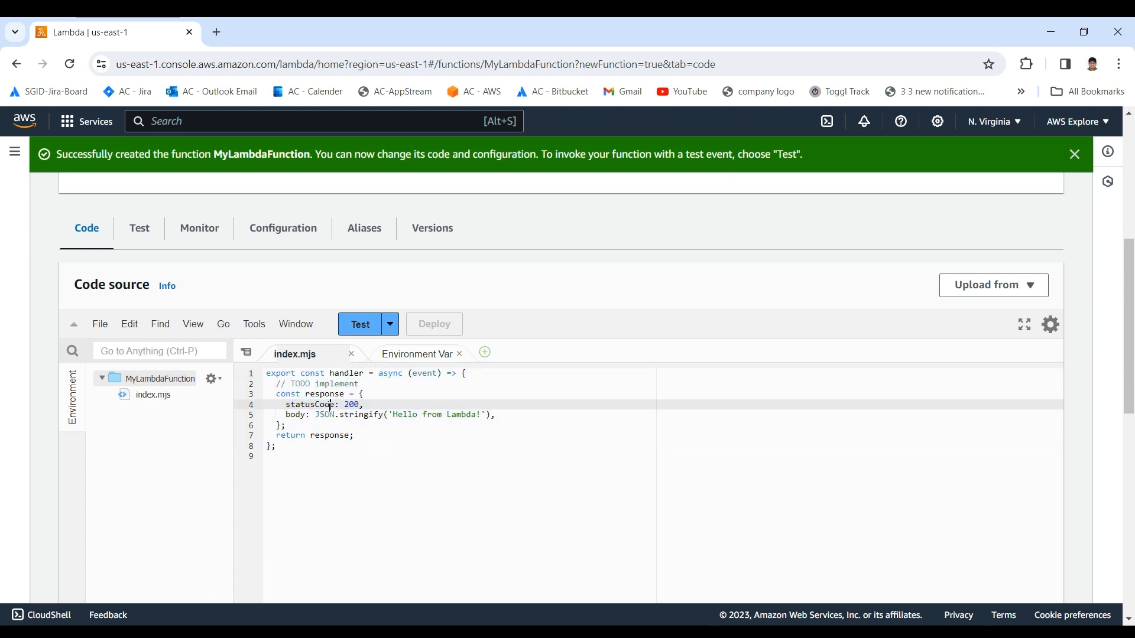
Step: Test MyLambdaFunction with a new unsaved event using the hello-world template's default JSON
click(139, 231)
scroll(225, 295, down, 4)
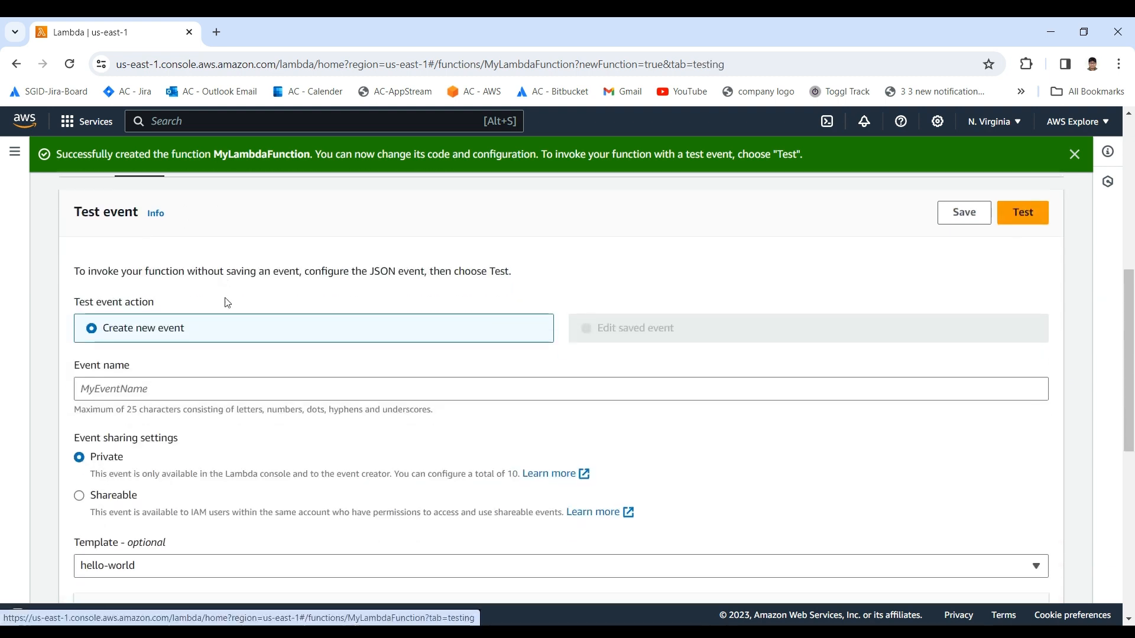
scroll(203, 367, down, 2)
drag(166, 479, 99, 429)
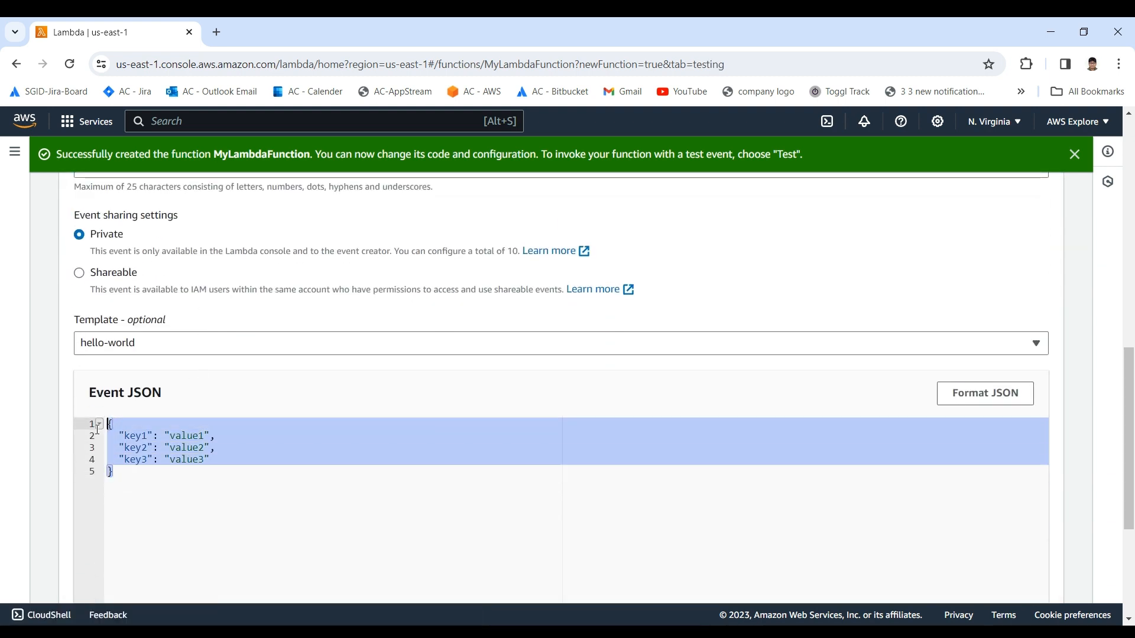
drag(153, 470, 93, 425)
scroll(157, 410, up, 3)
scroll(236, 377, down, 1)
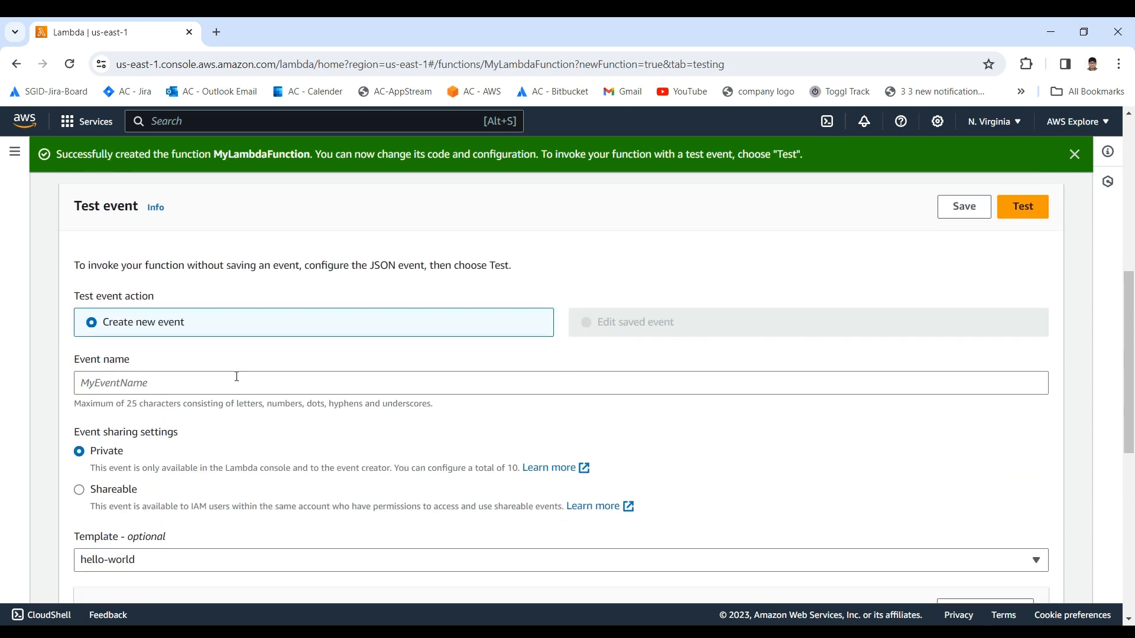
scroll(289, 376, up, 3)
scroll(796, 332, down, 1)
scroll(796, 332, down, 2)
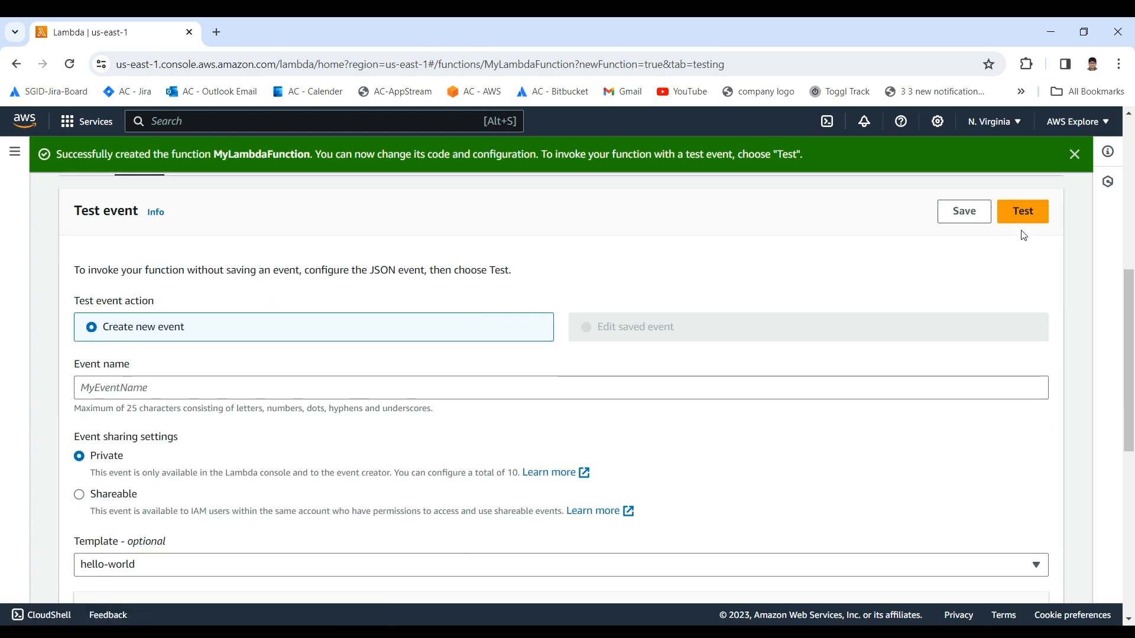
click(1023, 211)
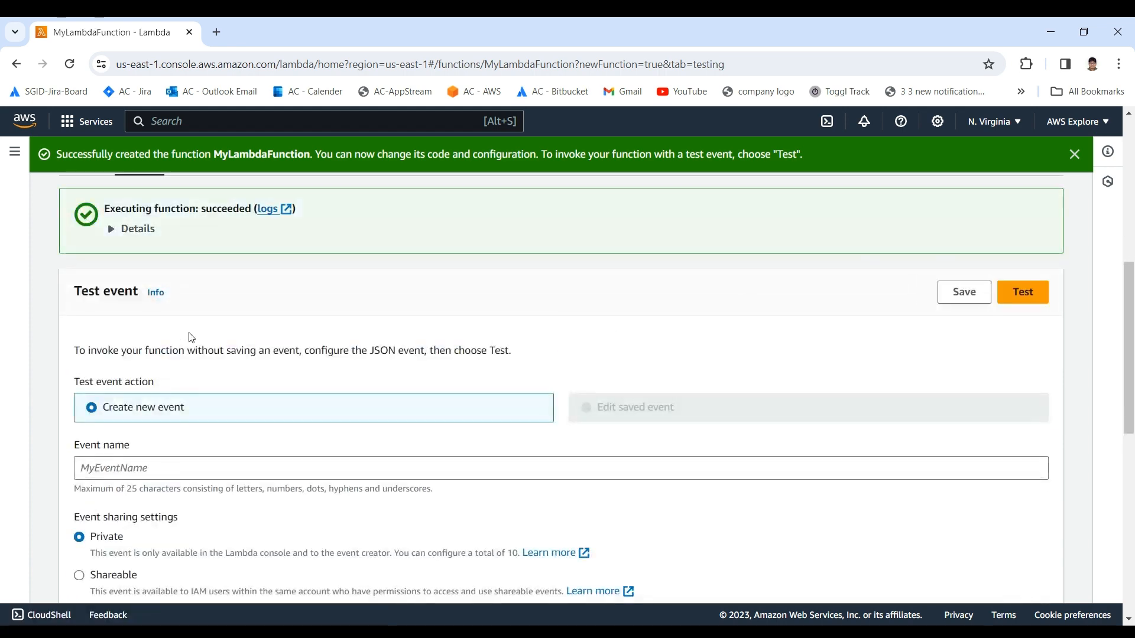
Step: Expand the execution result details and examine the returned response, summary and log output
click(116, 228)
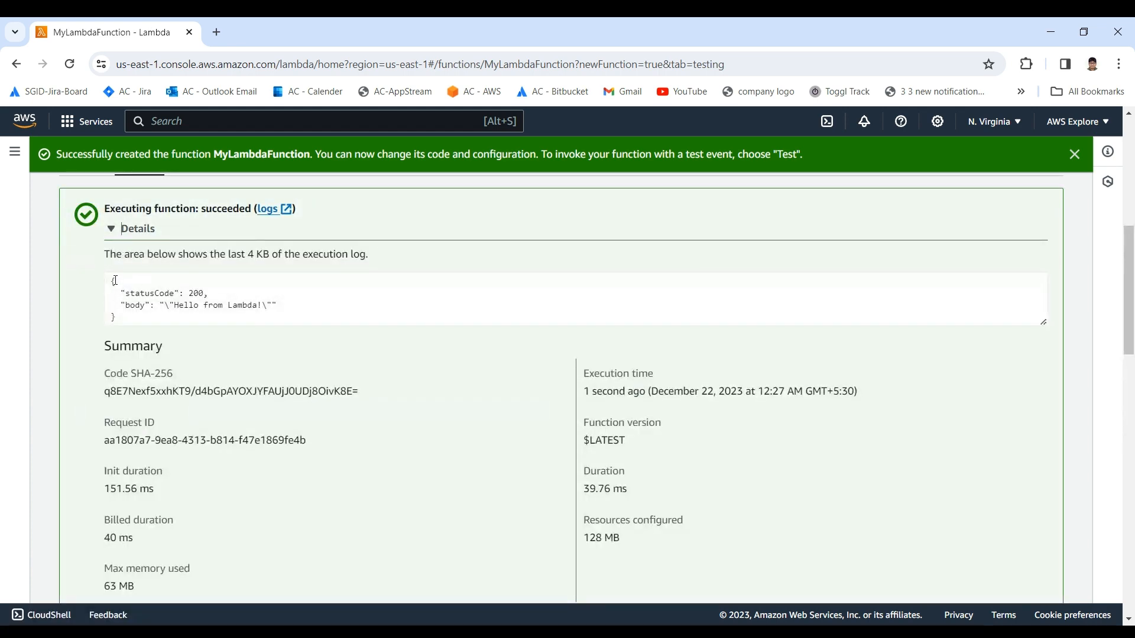
drag(111, 280, 223, 306)
click(143, 312)
click(215, 307)
scroll(292, 323, down, 2)
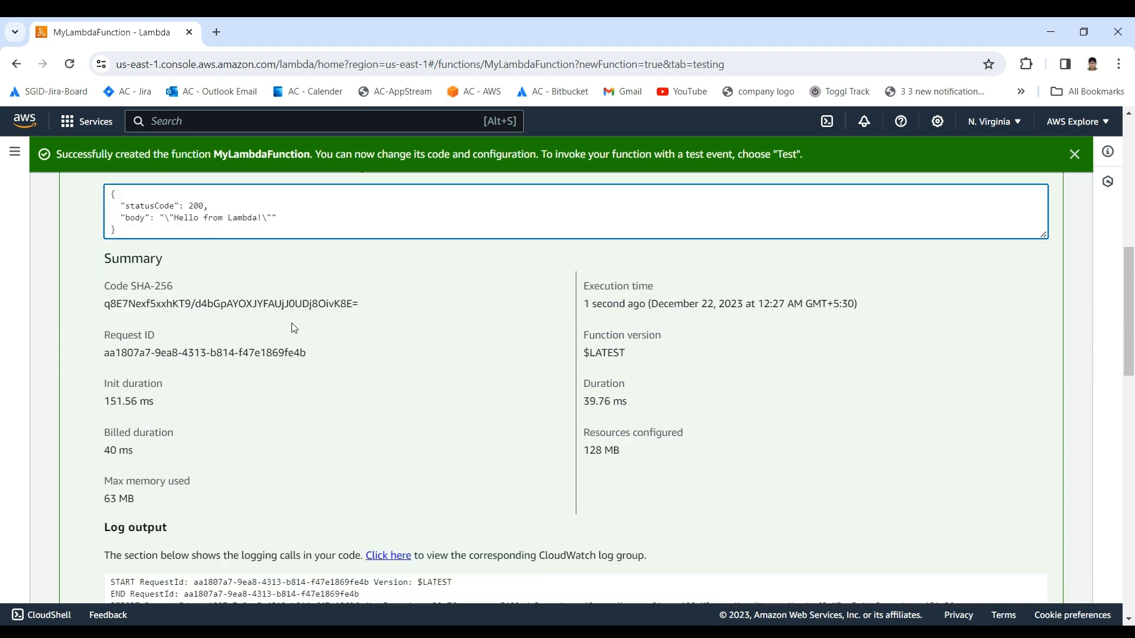
Step: Inspect the response object, statusCode, body and return statement in index.mjs against the test output
scroll(286, 328, up, 1)
scroll(286, 329, up, 4)
click(95, 371)
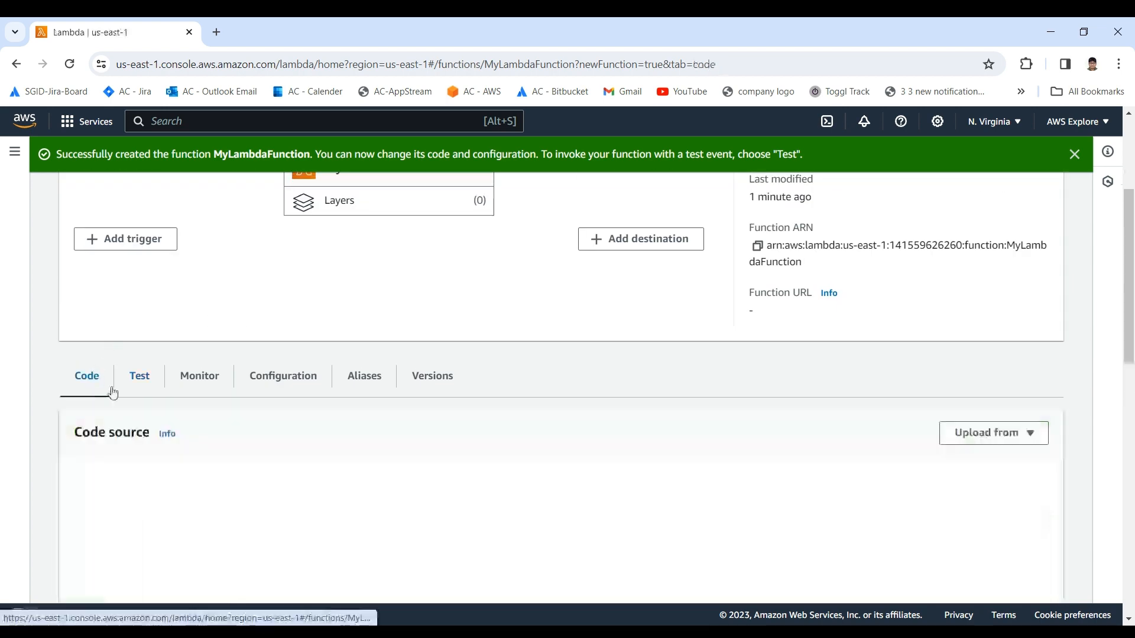
scroll(288, 406, down, 3)
drag(335, 397, 232, 295)
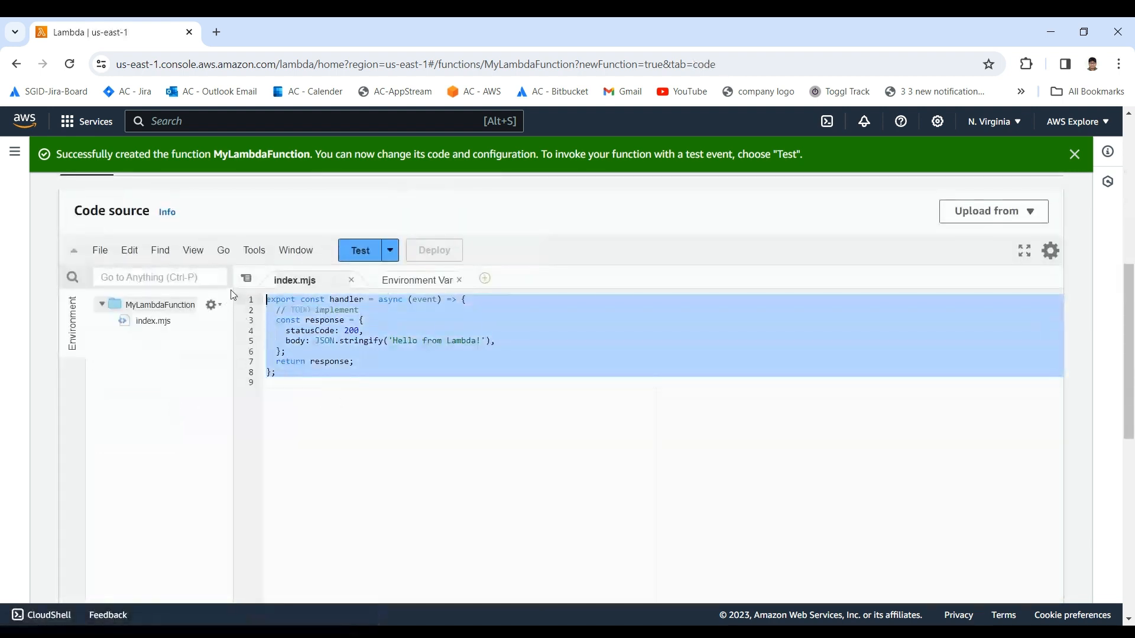
click(305, 320)
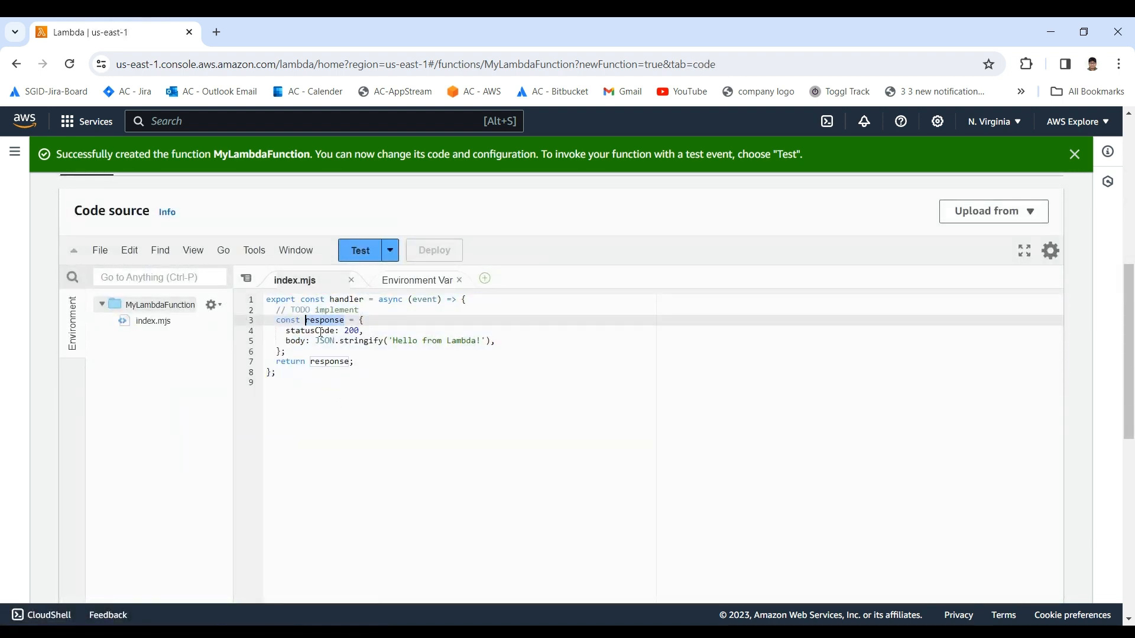
click(303, 342)
double_click(296, 330)
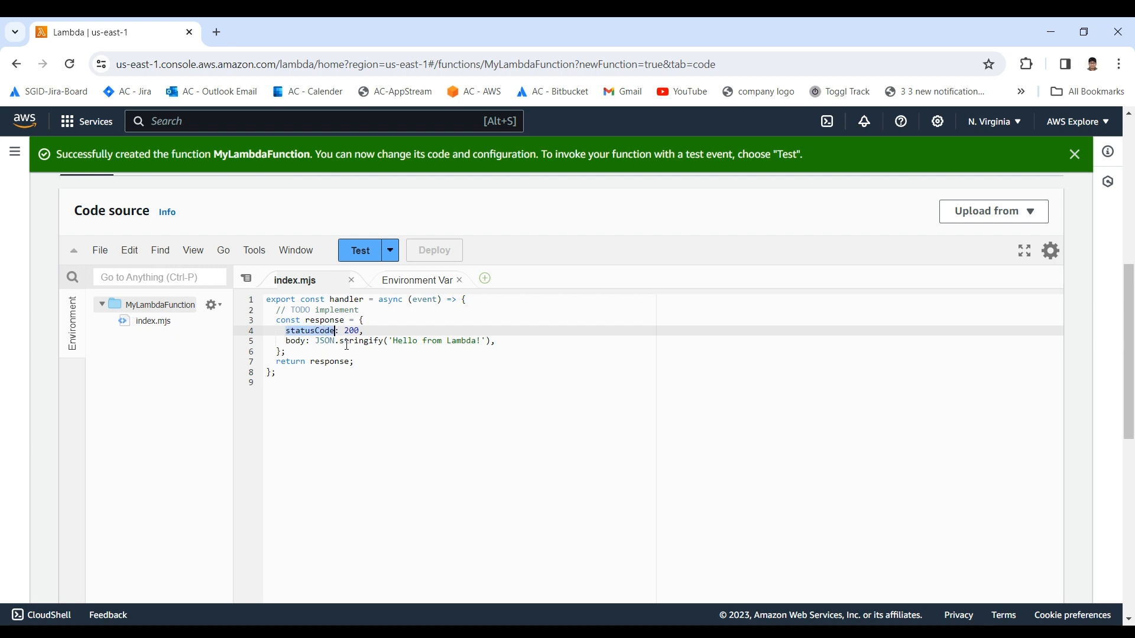
click(351, 363)
Step: Go back to the test results and recheck the statusCode and body in the execution details
scroll(351, 363, up, 4)
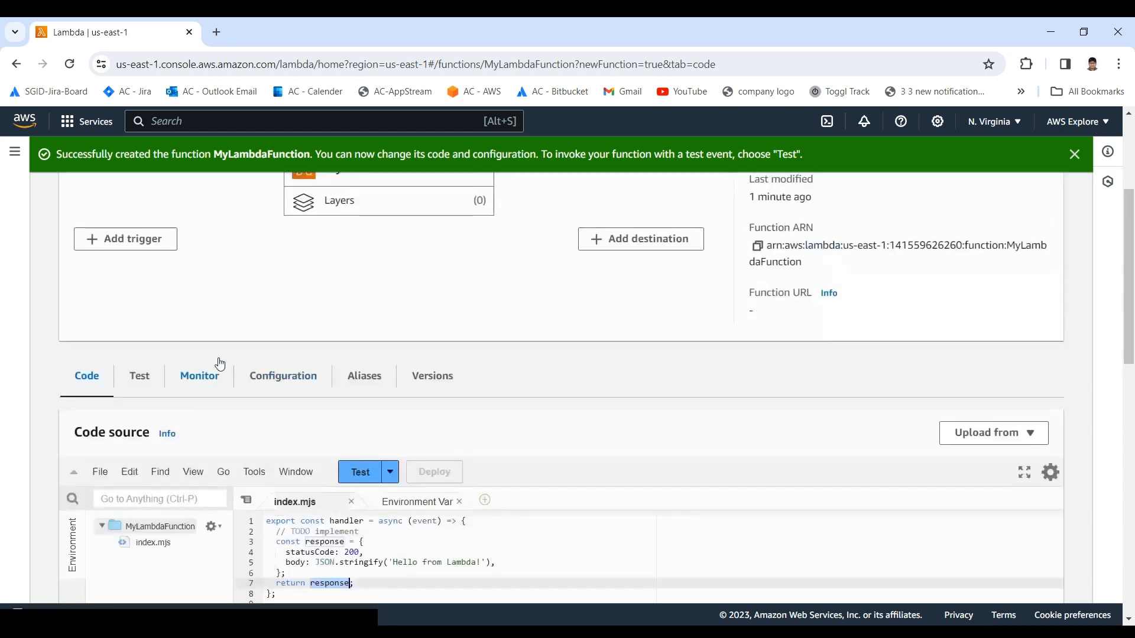
click(142, 380)
scroll(136, 383, down, 1)
click(129, 377)
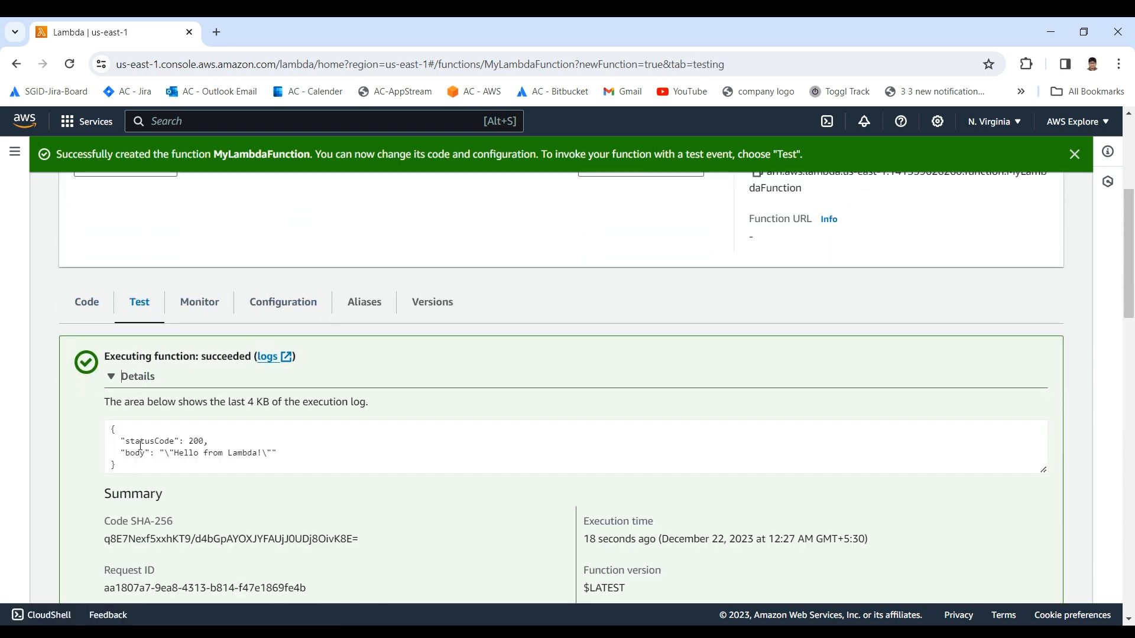
Step: Reopen the code source and review the complete handler function in index.mjs along with the function overview
click(90, 300)
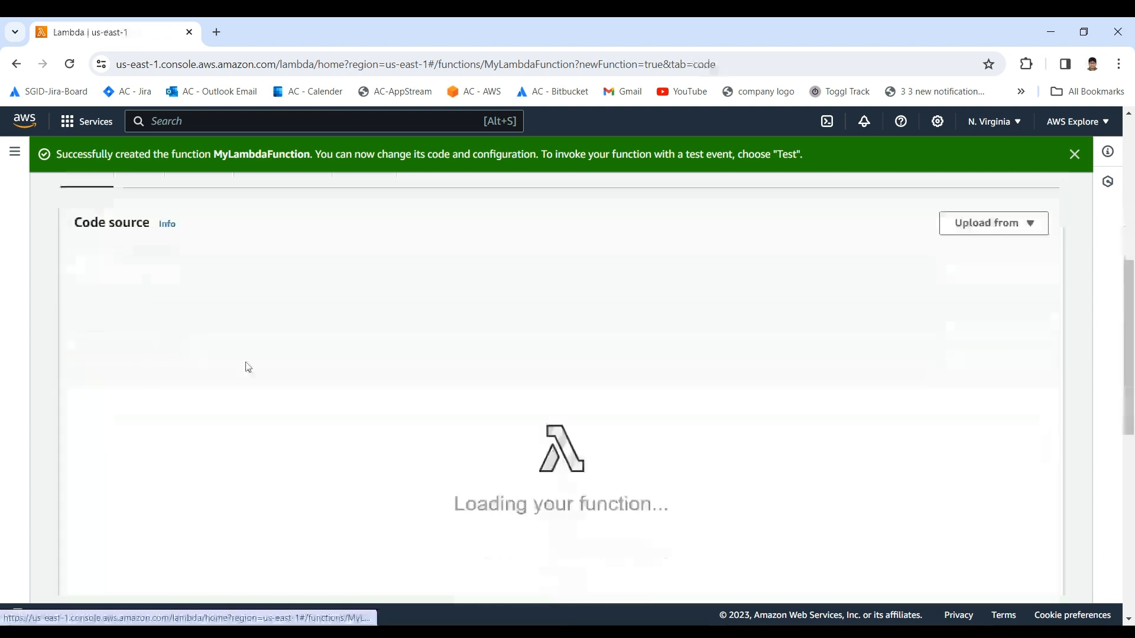
drag(331, 460, 265, 372)
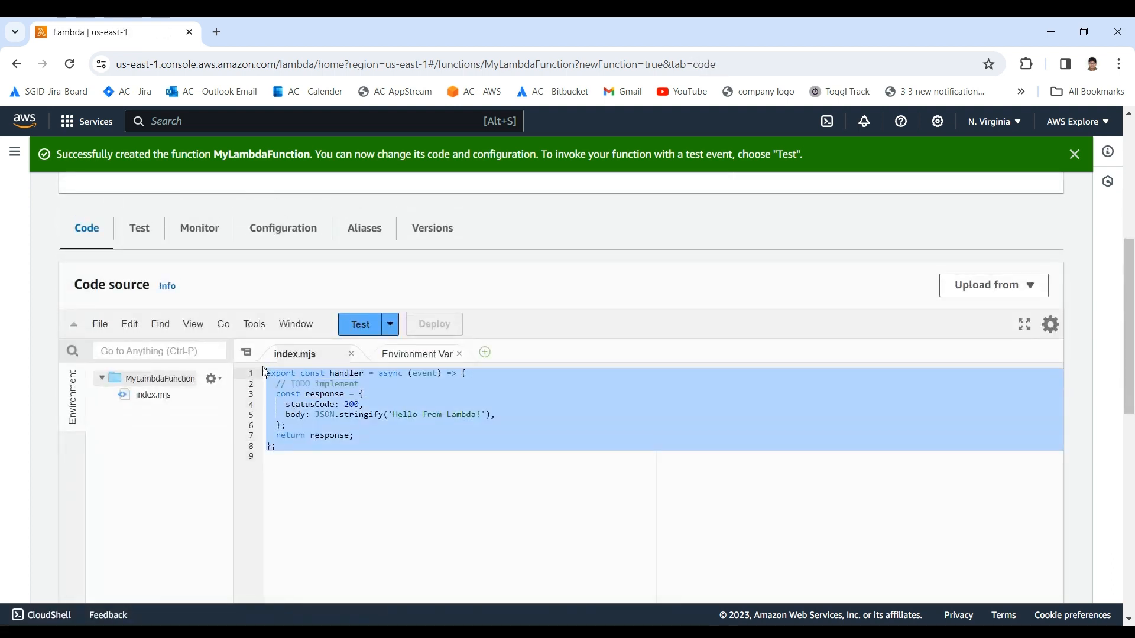
click(355, 416)
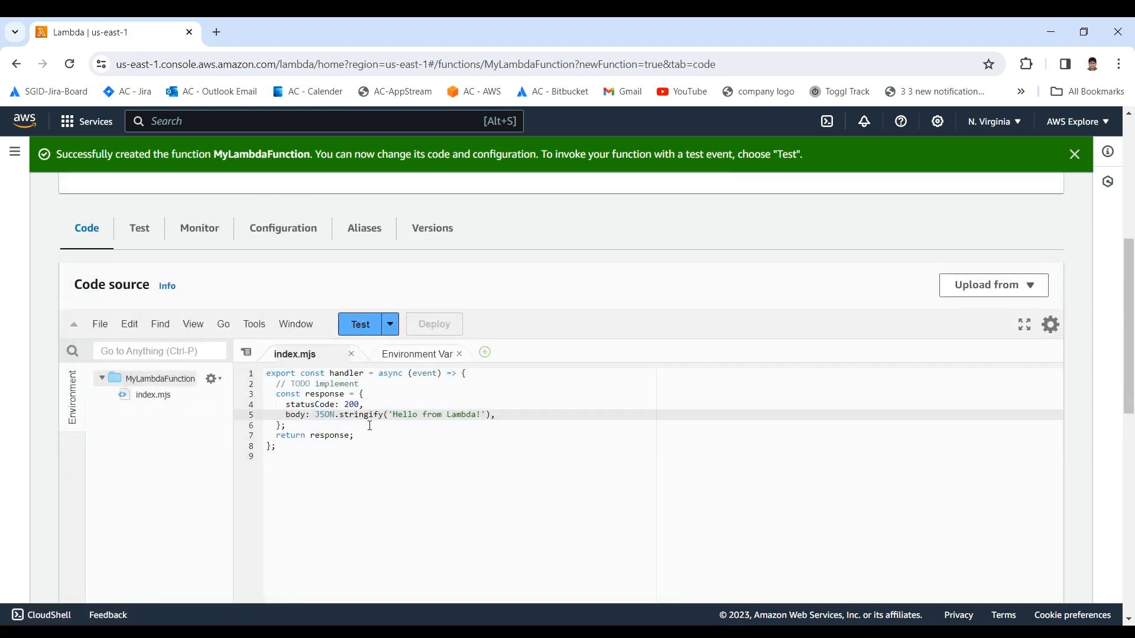
scroll(370, 426, up, 6)
scroll(357, 420, down, 2)
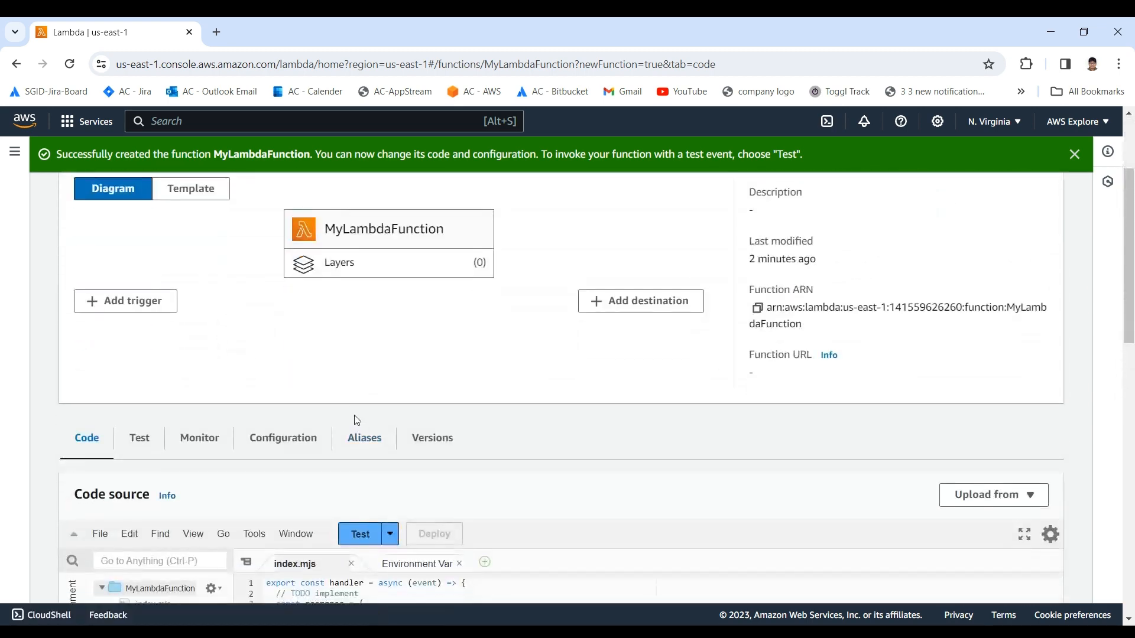
scroll(355, 419, down, 3)
drag(358, 451, 264, 362)
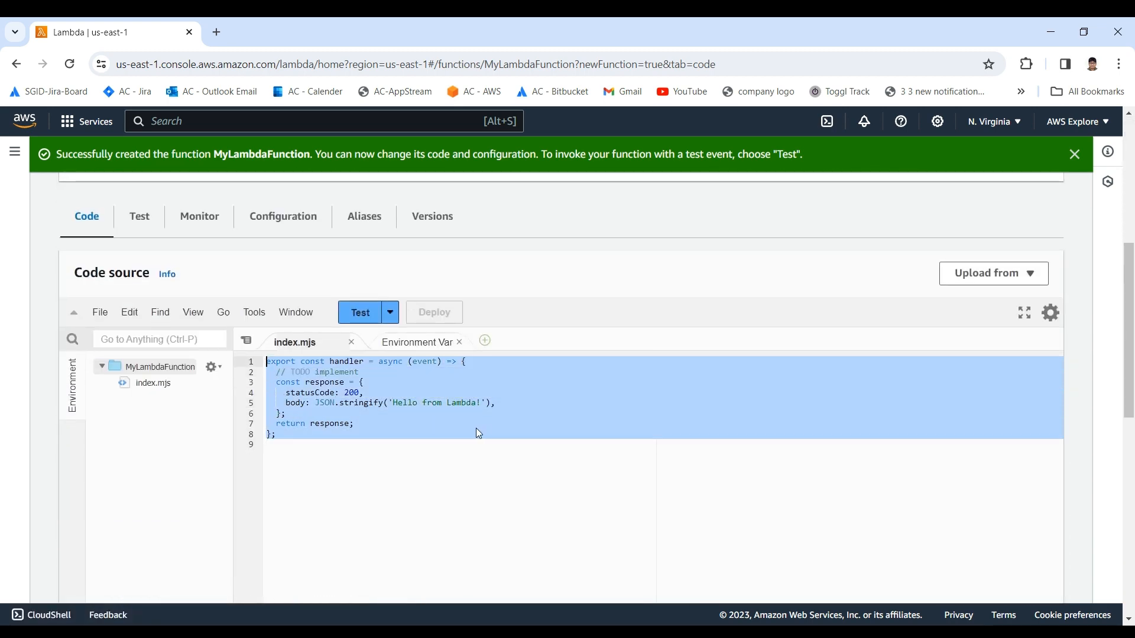
Step: Review the handler code and the function overview diagram of MyLambdaFunction, including its trigger and destination options
click(467, 425)
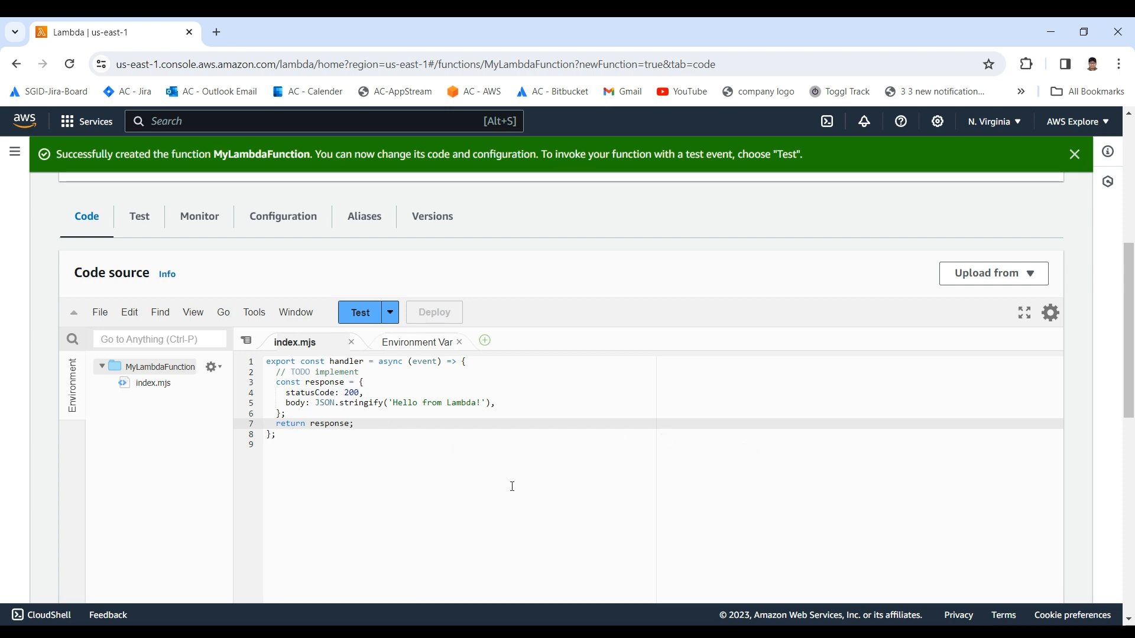
scroll(266, 431, up, 5)
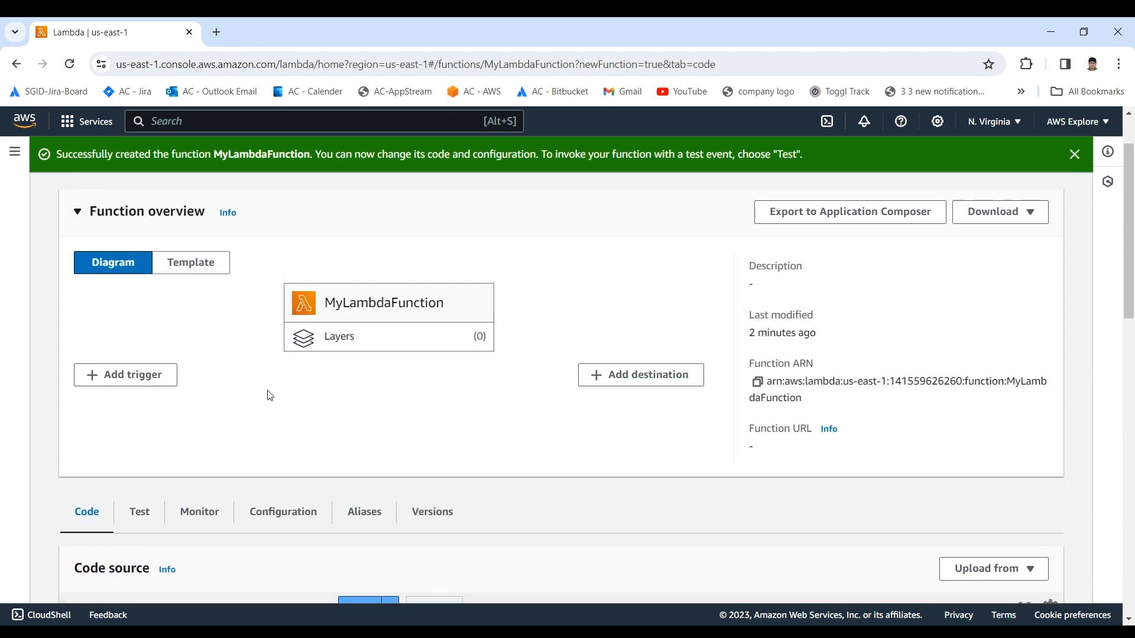
scroll(236, 381, down, 3)
scroll(201, 387, up, 3)
scroll(510, 312, up, 1)
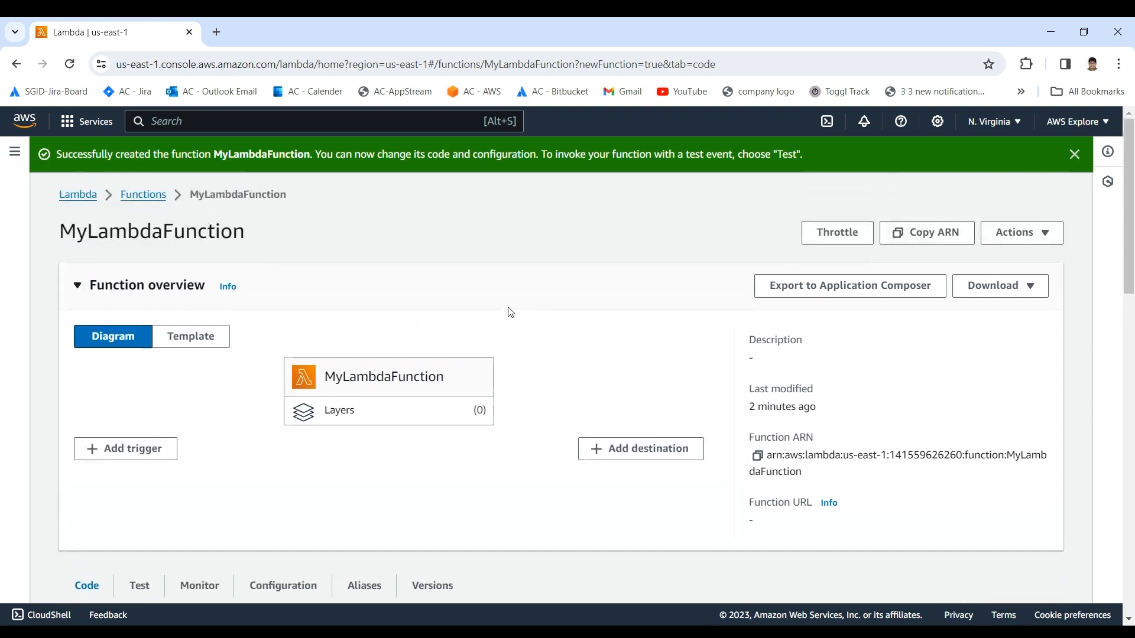
scroll(438, 309, down, 2)
scroll(410, 309, up, 2)
scroll(380, 383, down, 1)
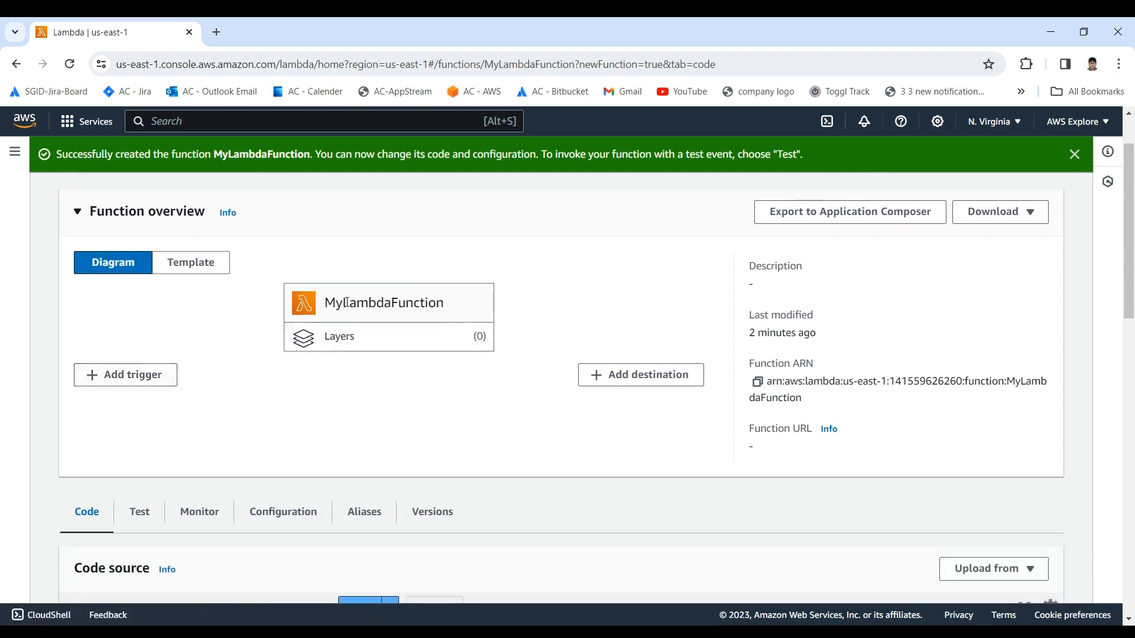
double_click(325, 307)
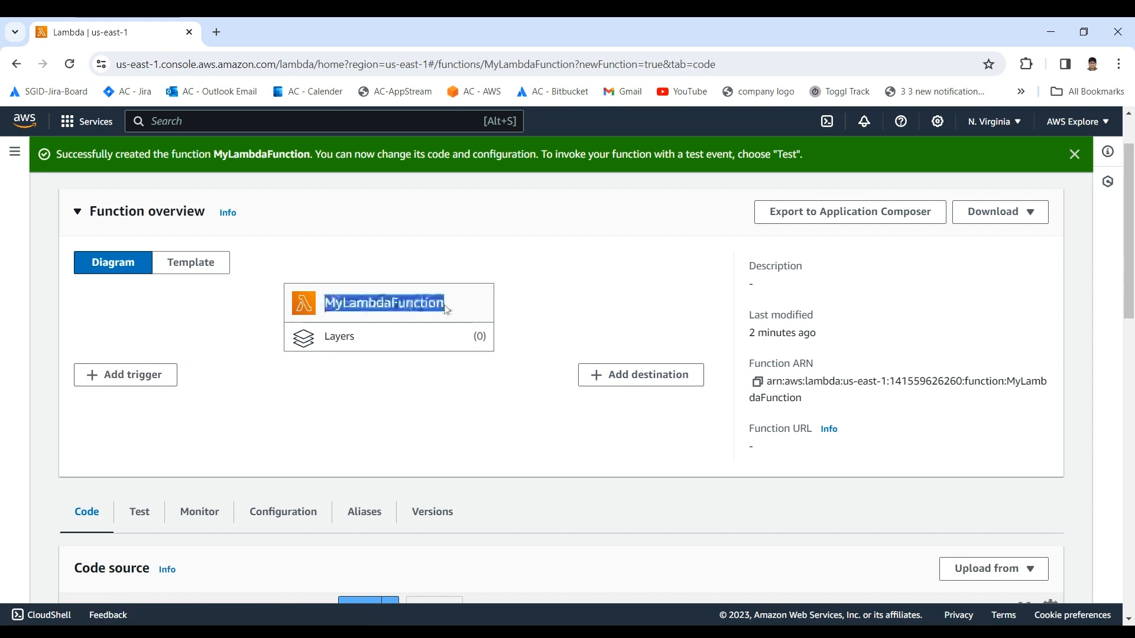
Step: Open the trigger configuration for MyLambdaFunction and examine the API/interactive/web and batch/bulk data processing sources
click(140, 381)
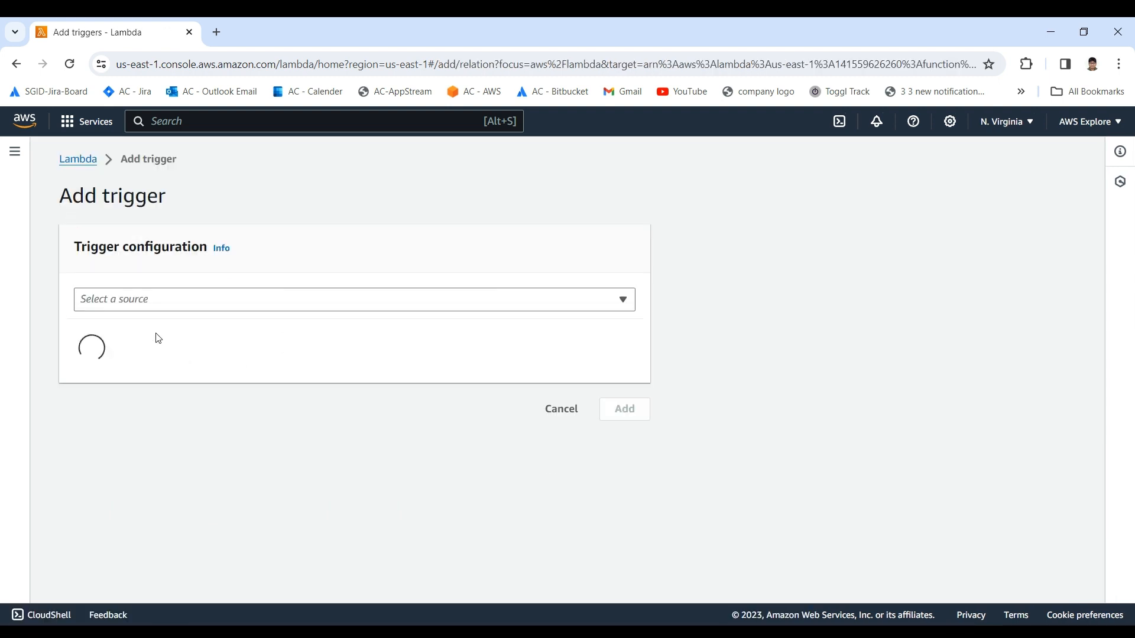
click(172, 306)
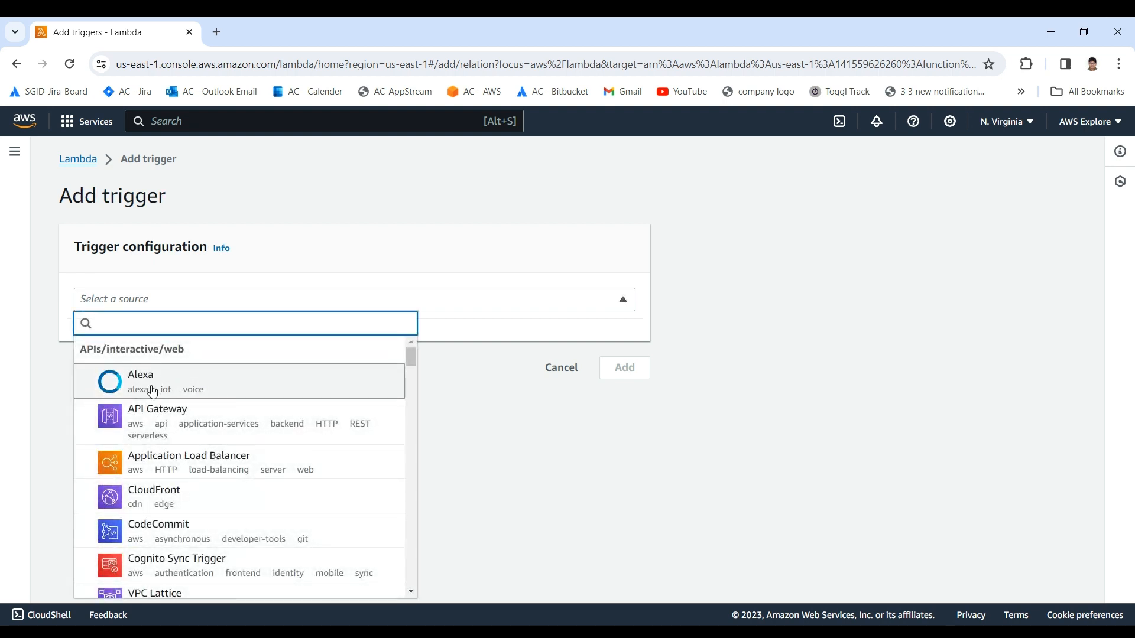
click(137, 424)
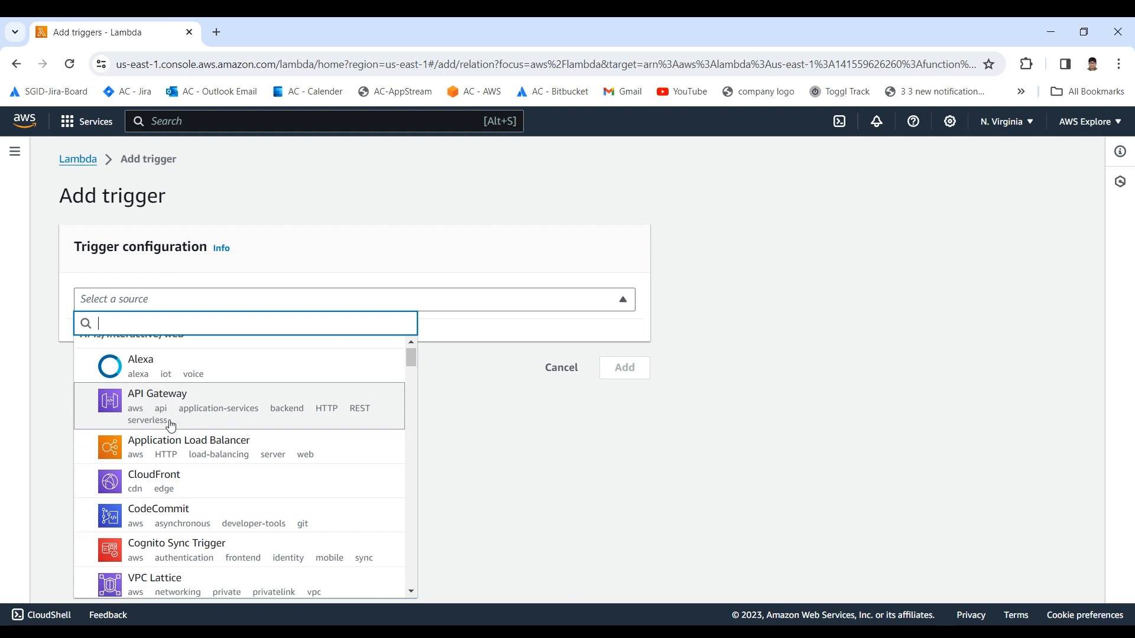
scroll(162, 463, down, 2)
scroll(158, 474, up, 2)
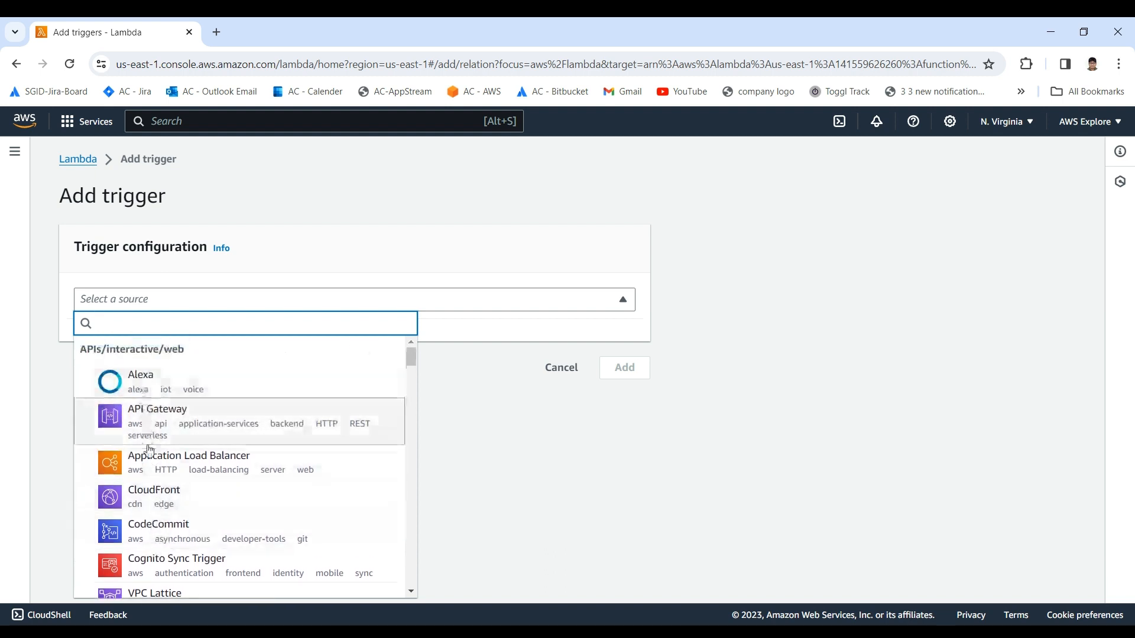
scroll(153, 498, down, 1)
scroll(152, 498, down, 3)
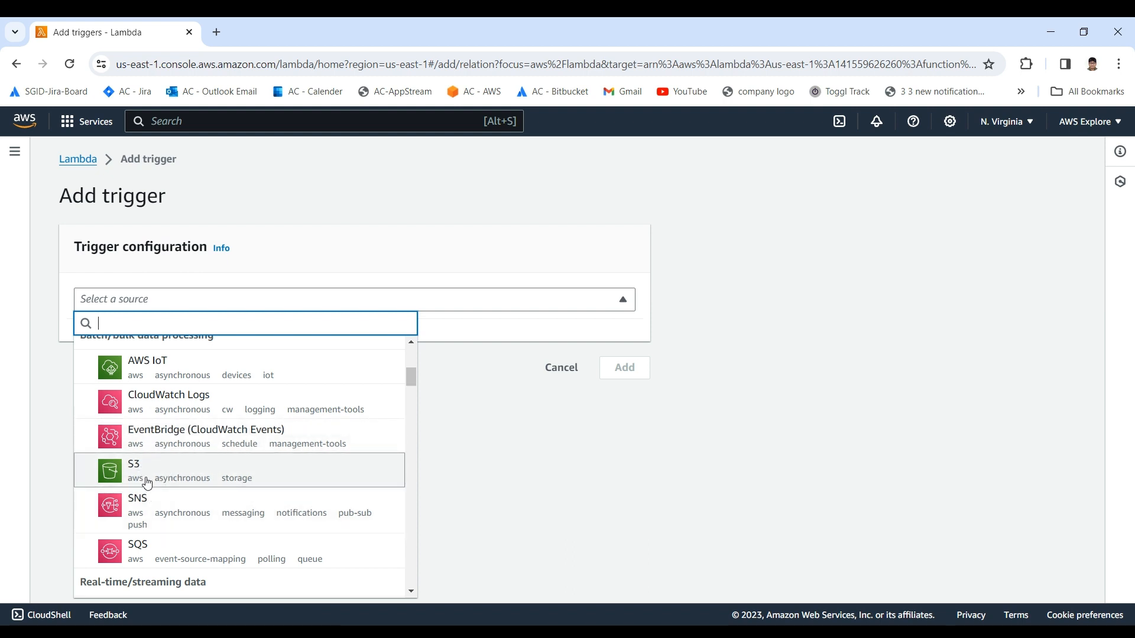
Step: Examine the real-time/streaming and partner event trigger sources, and cancel adding a trigger
scroll(147, 499, down, 1)
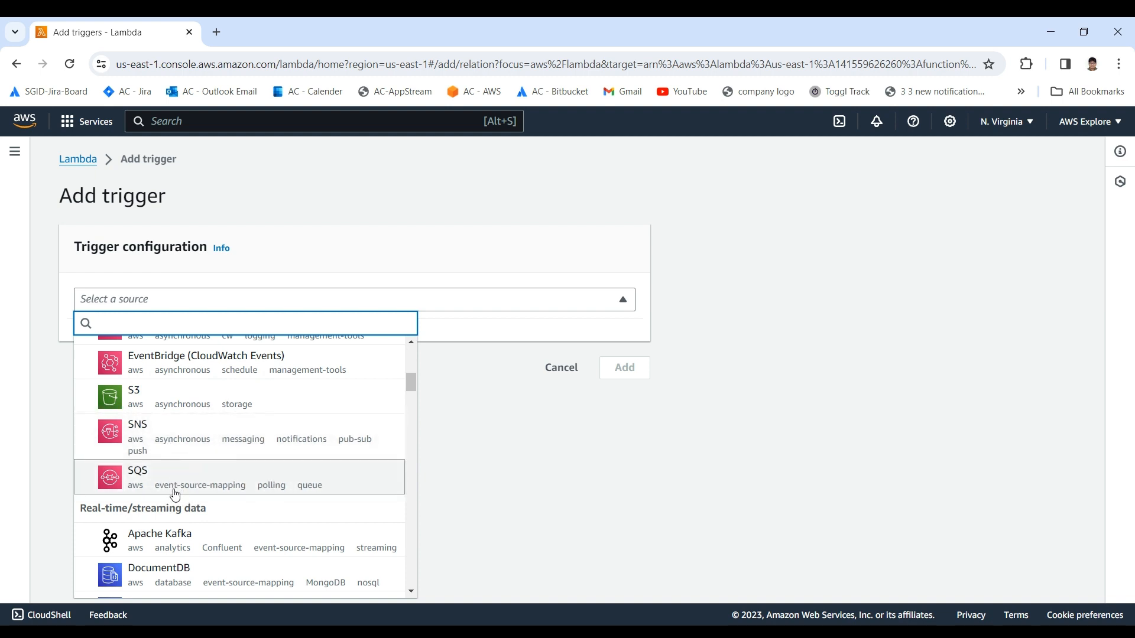
scroll(166, 528, down, 3)
scroll(158, 525, up, 2)
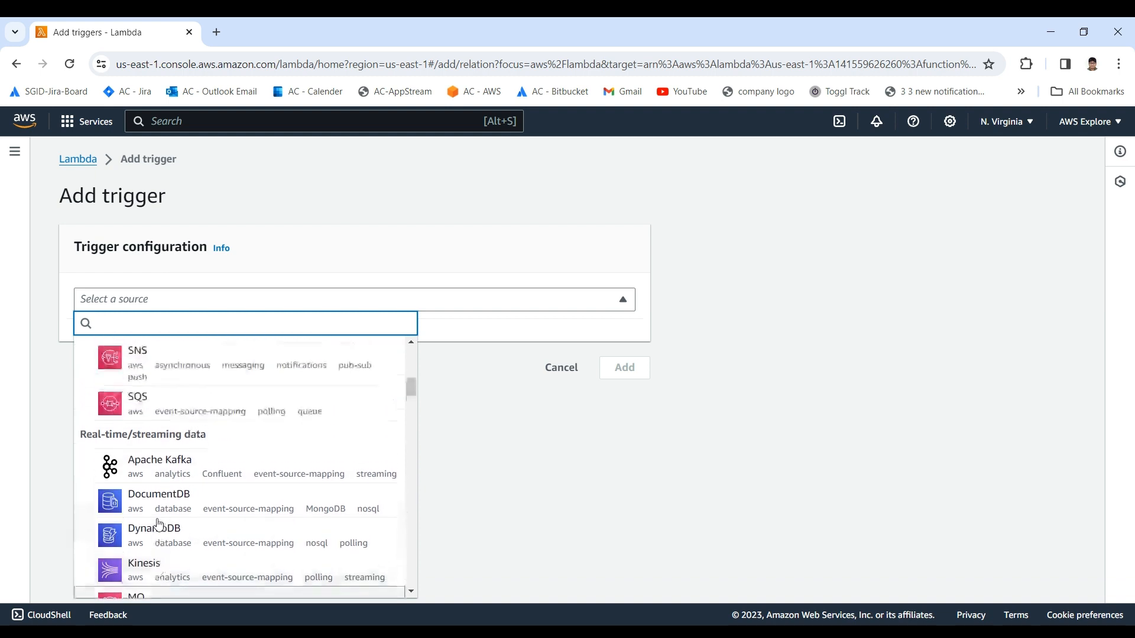
scroll(157, 524, down, 3)
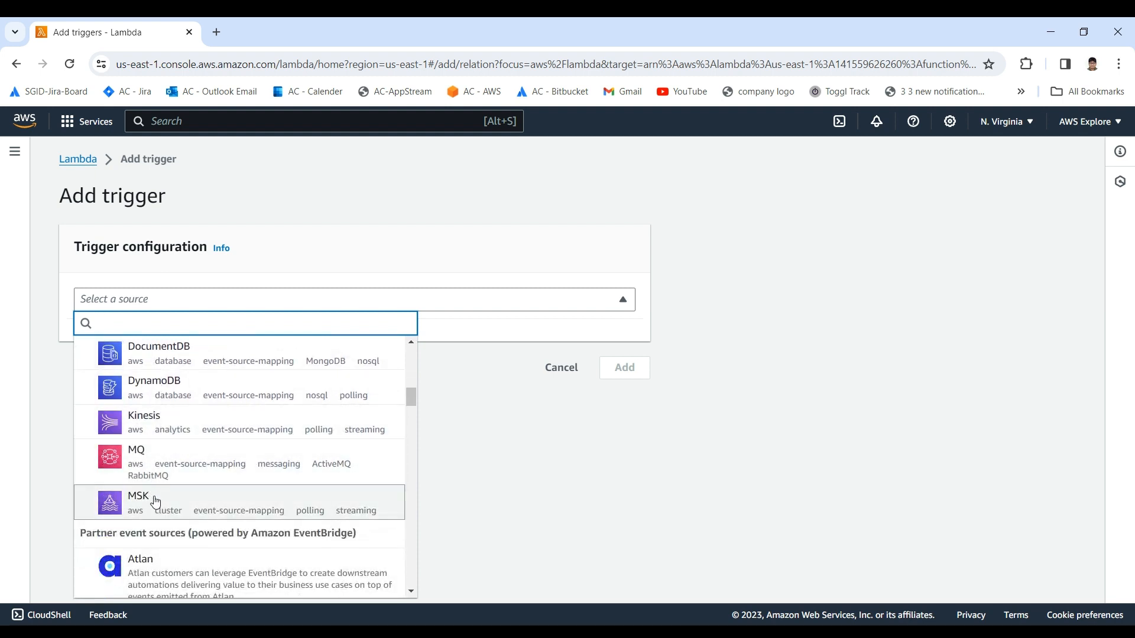
scroll(155, 512, down, 1)
scroll(151, 440, up, 1)
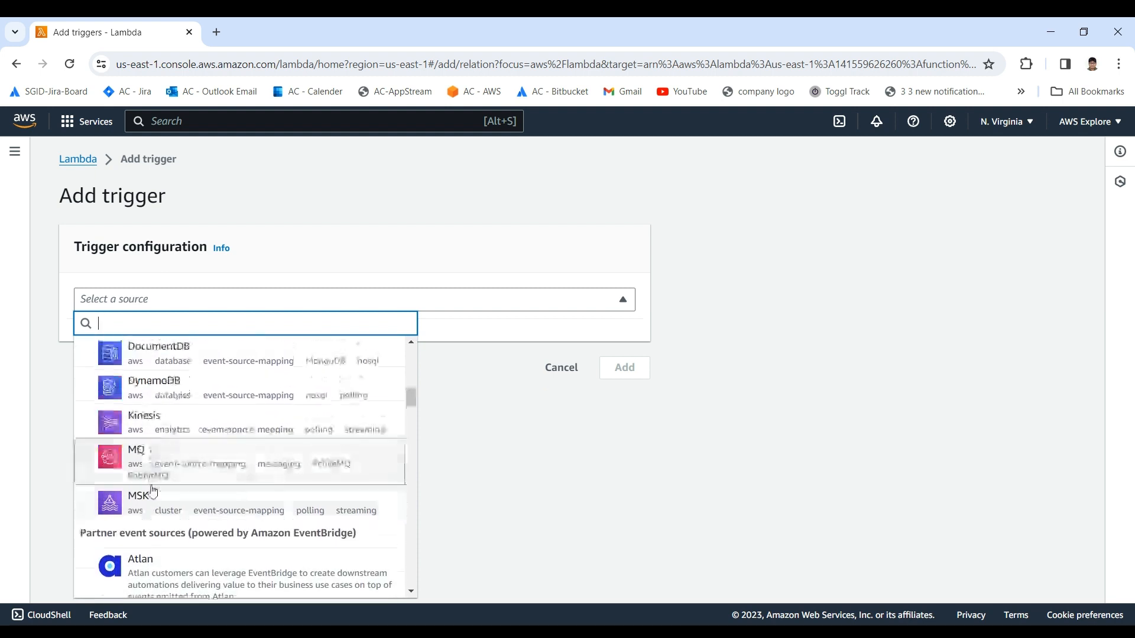
scroll(177, 425, down, 6)
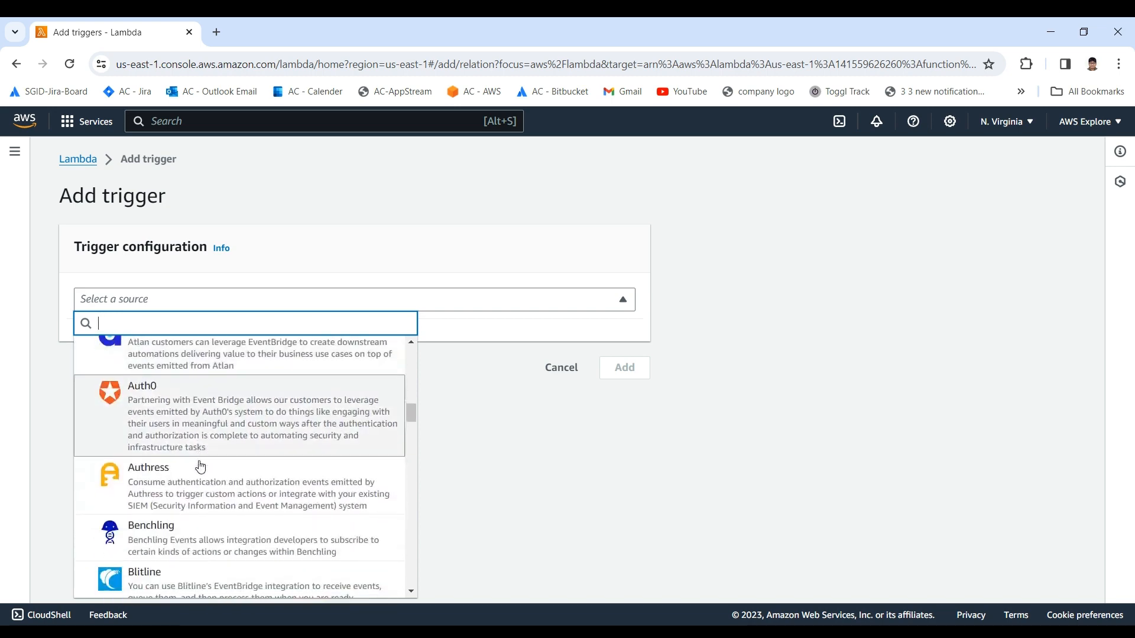
scroll(200, 467, up, 10)
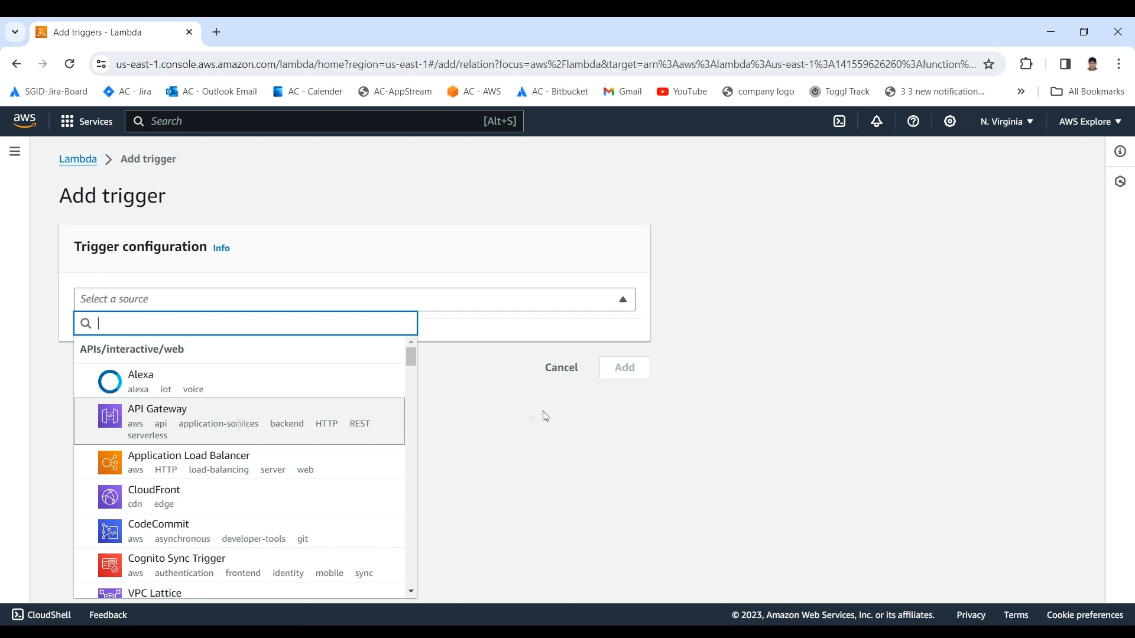
click(558, 369)
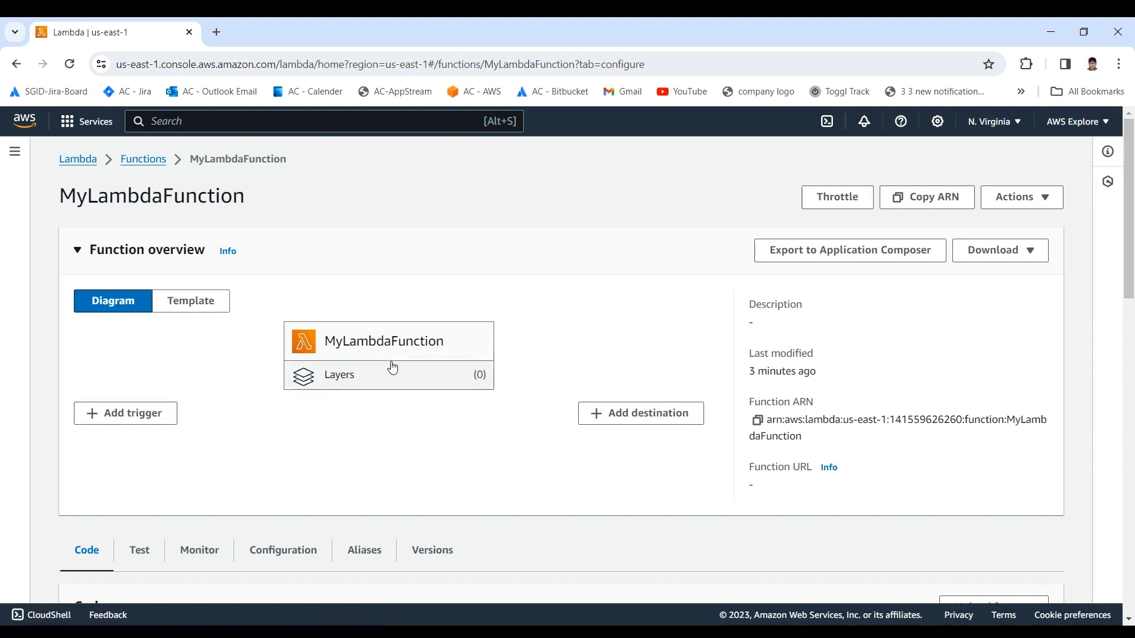
Step: Look over the MyLambdaFunction page from its overview diagram down to the code source
scroll(331, 387, down, 1)
scroll(332, 388, up, 1)
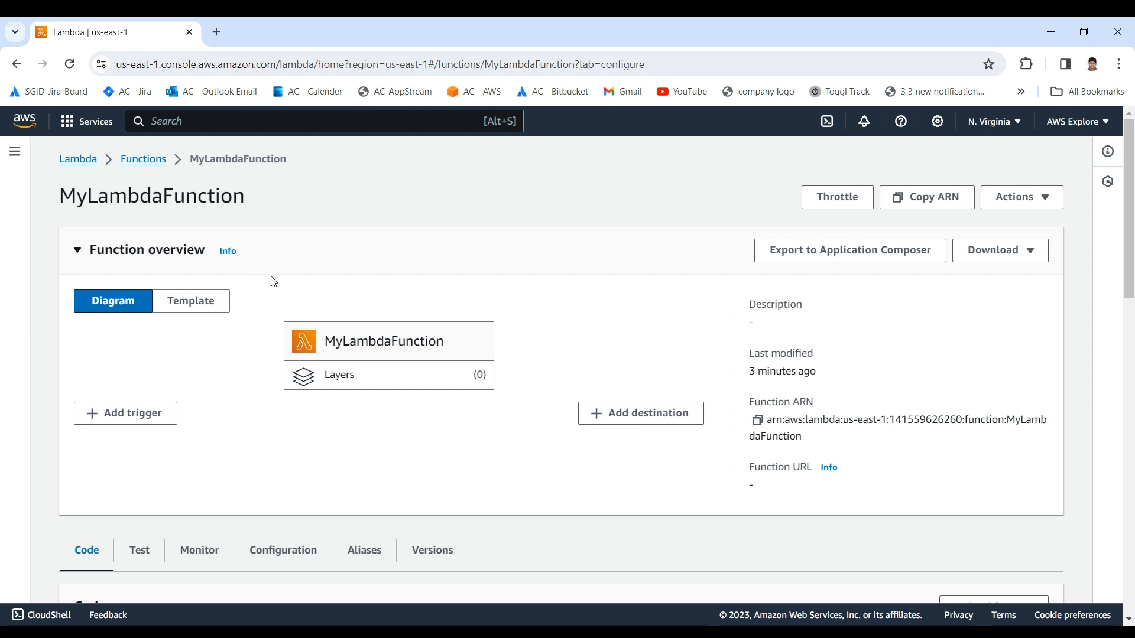
scroll(287, 315, down, 2)
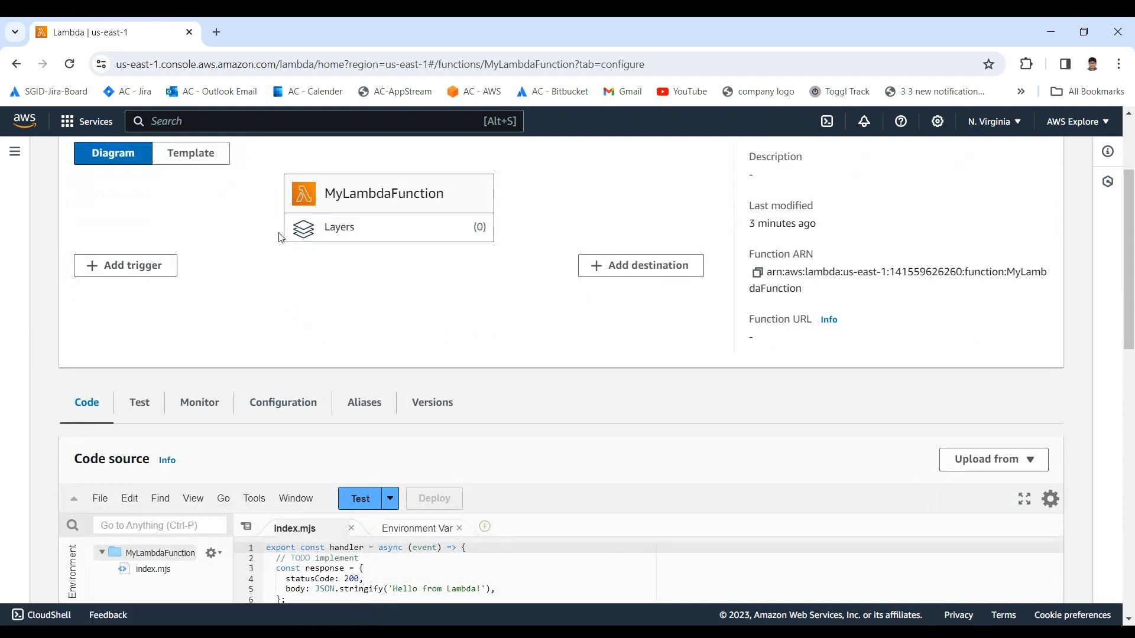
scroll(378, 234, up, 3)
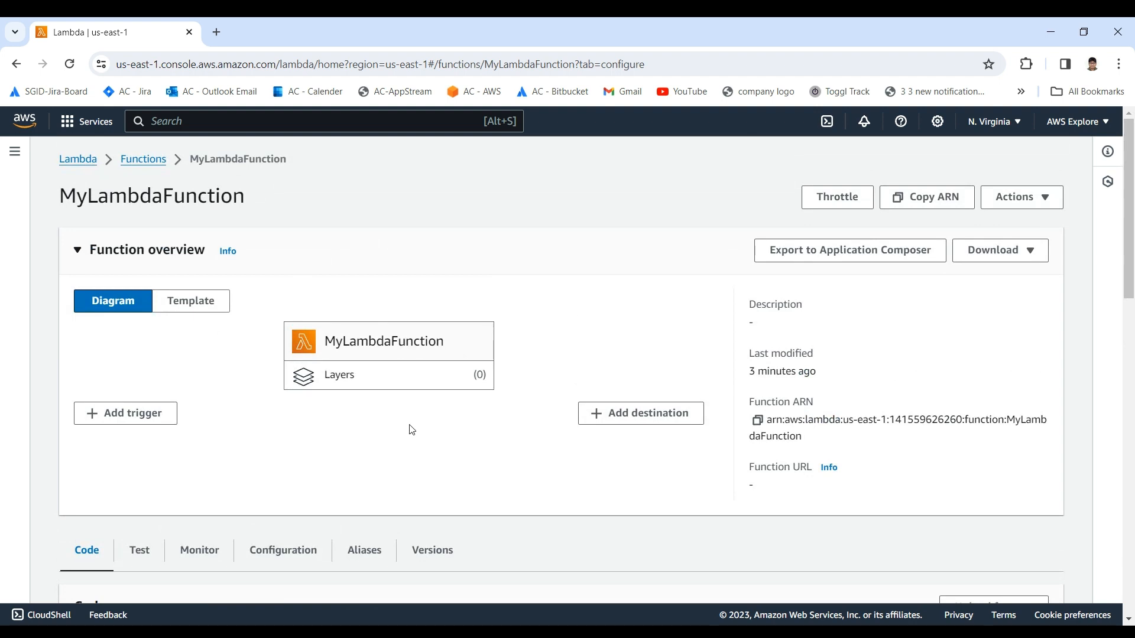
scroll(668, 385, down, 3)
scroll(582, 373, up, 3)
scroll(676, 302, down, 4)
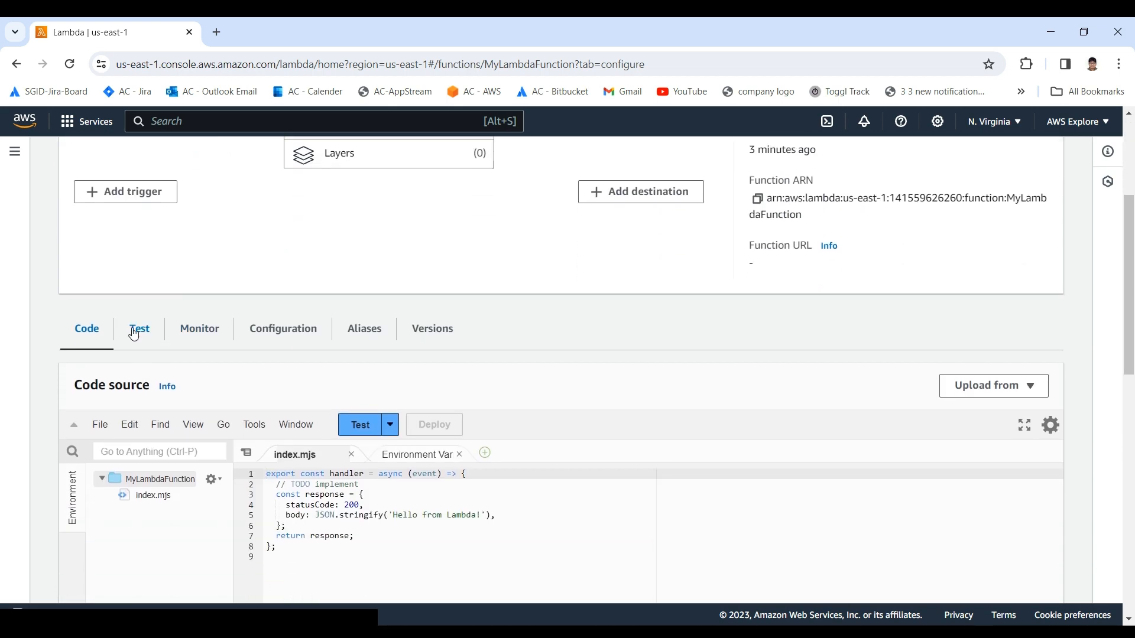
Step: Open the function's test section and review the test event options, sharing settings, template and event JSON
click(137, 329)
scroll(198, 355, down, 4)
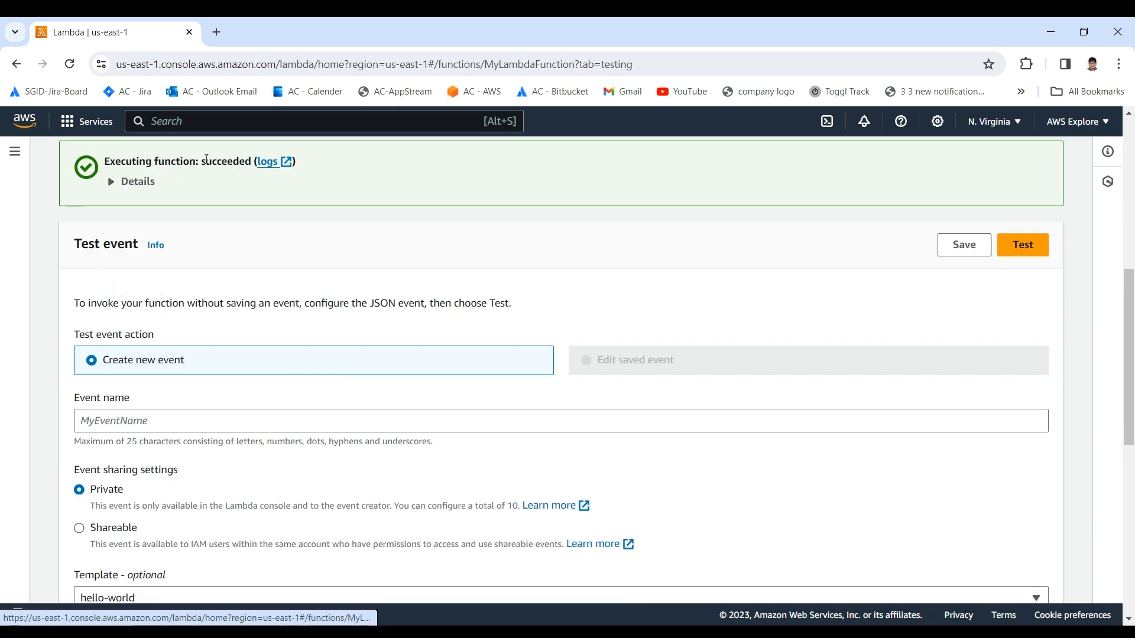
scroll(207, 160, up, 2)
scroll(109, 218, down, 5)
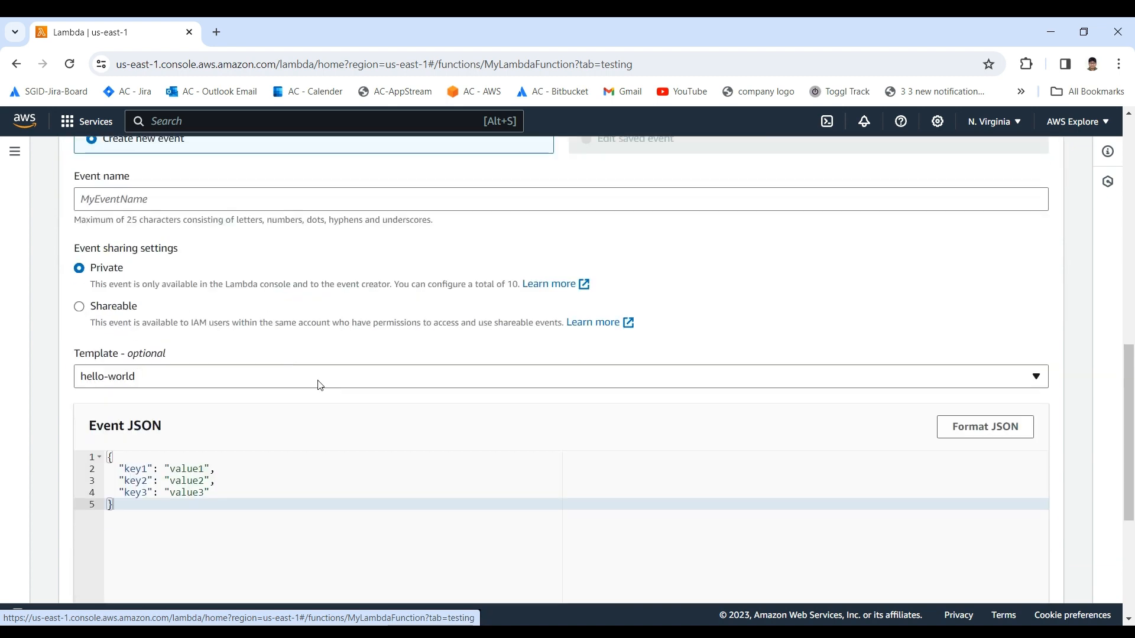
scroll(319, 389, up, 6)
scroll(235, 375, down, 6)
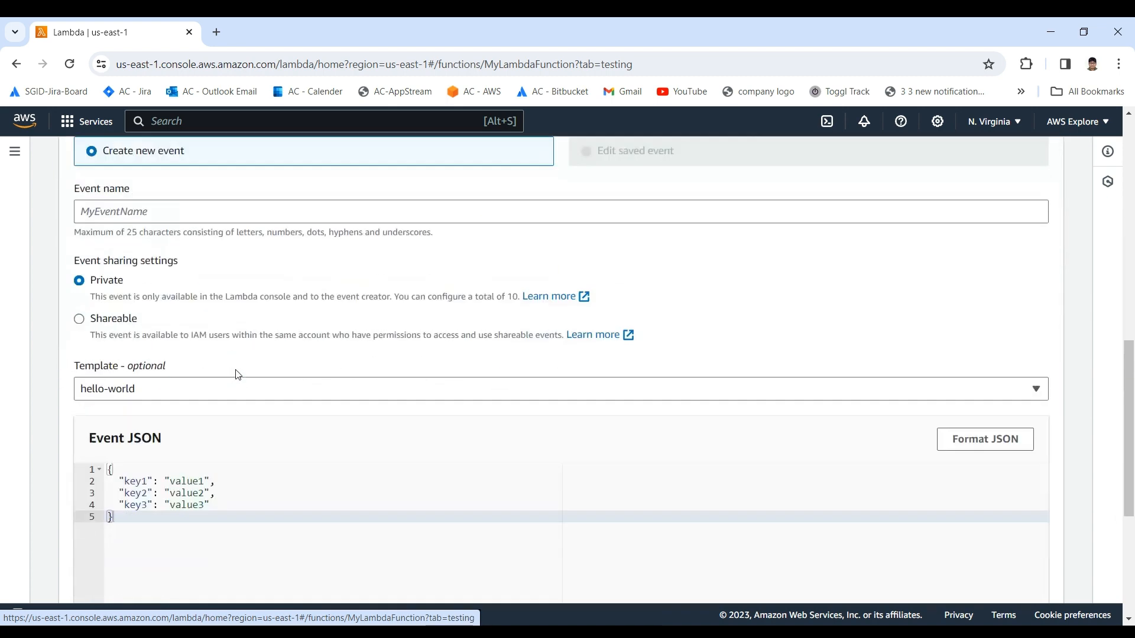
Step: Open the function's monitoring section and examine the CloudWatch metric graphs for invocations, duration, errors, throttles and async events
scroll(236, 375, up, 5)
scroll(237, 375, up, 3)
click(201, 330)
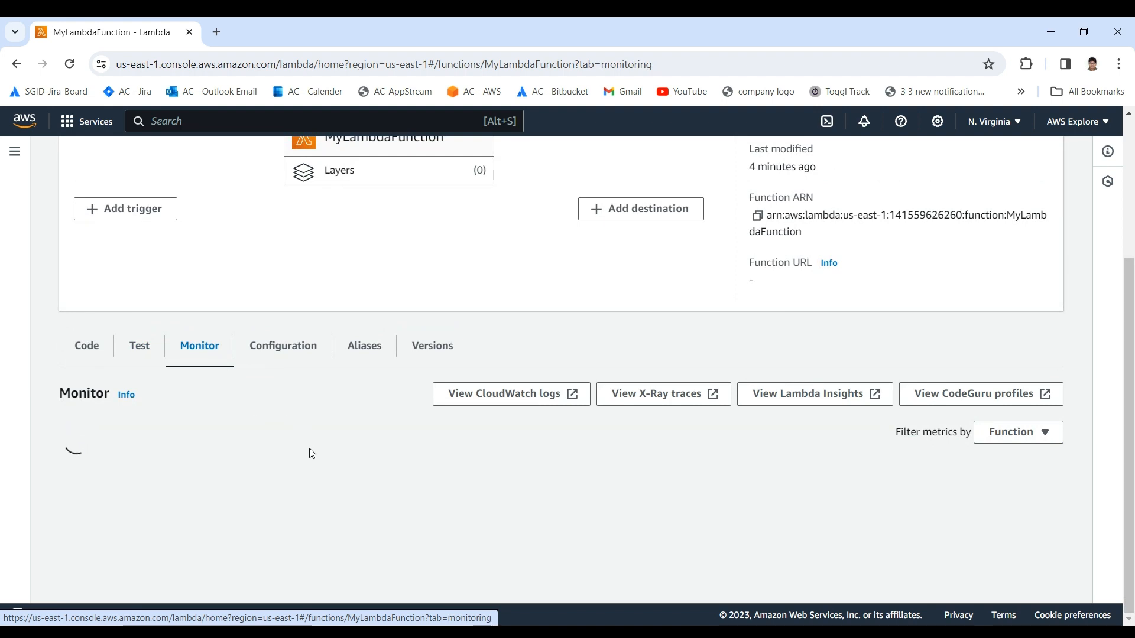
scroll(305, 417, down, 4)
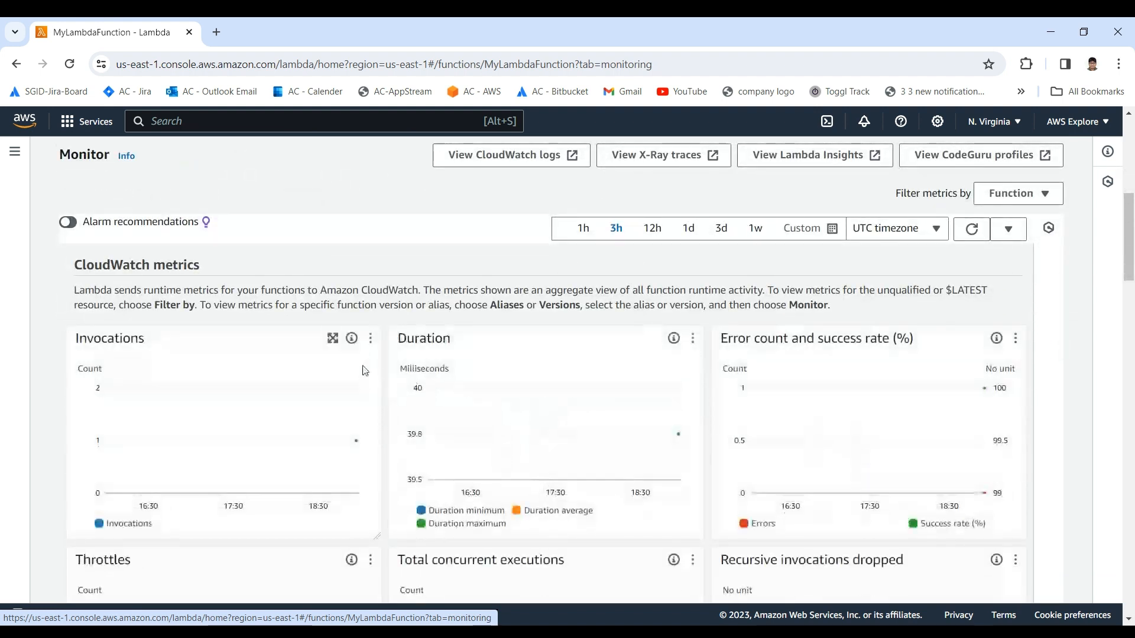
scroll(773, 357, down, 1)
scroll(532, 319, down, 3)
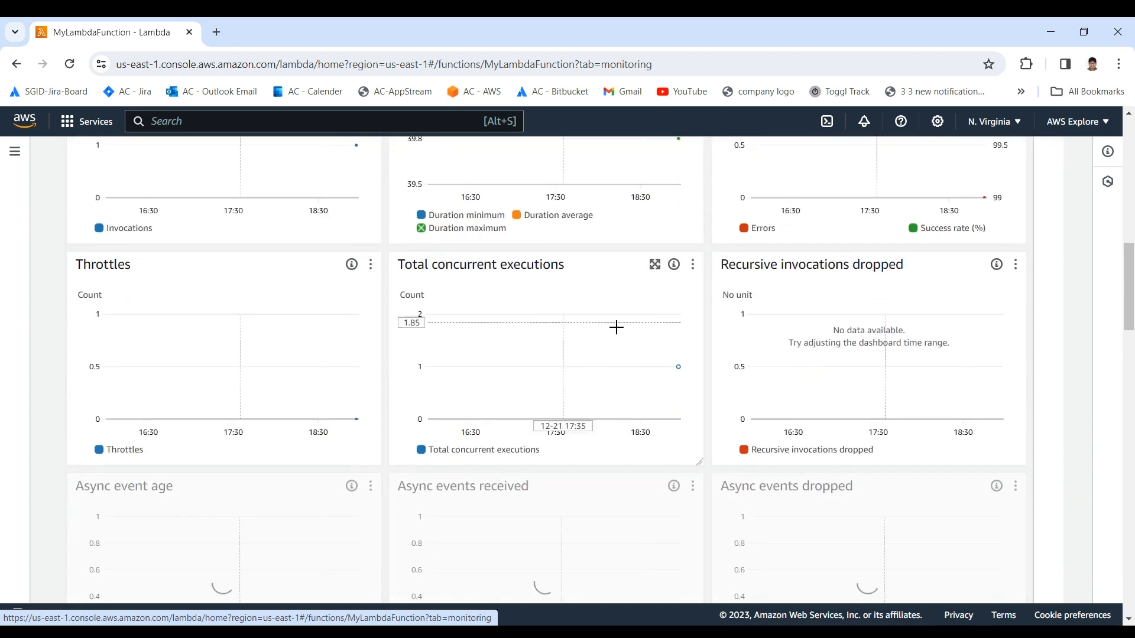
scroll(151, 350, down, 2)
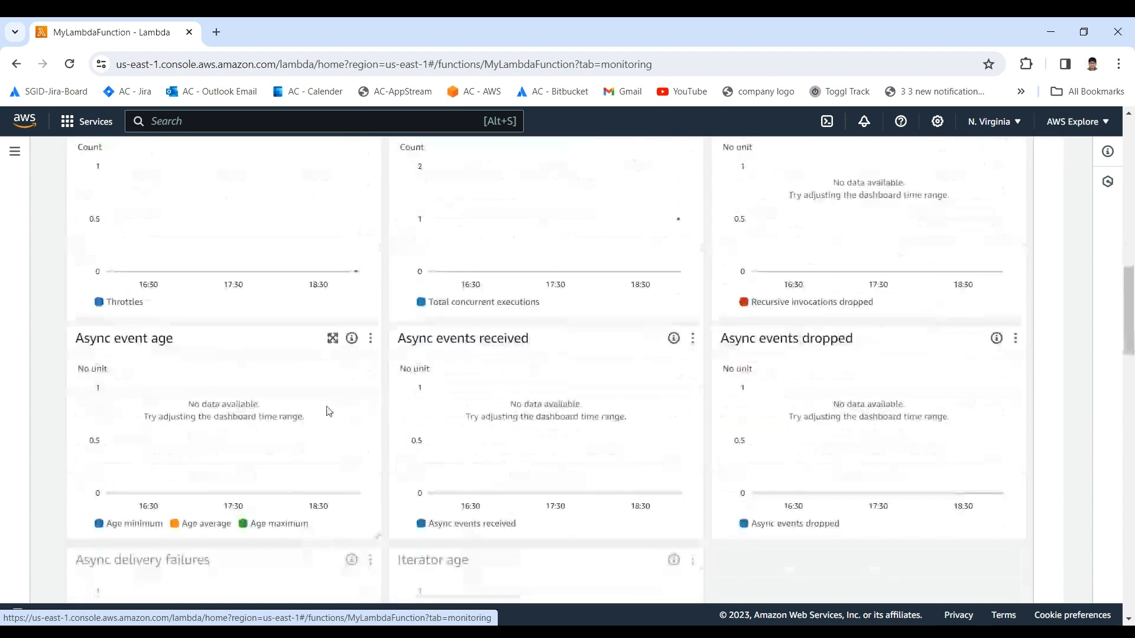
scroll(595, 428, up, 3)
scroll(595, 427, up, 3)
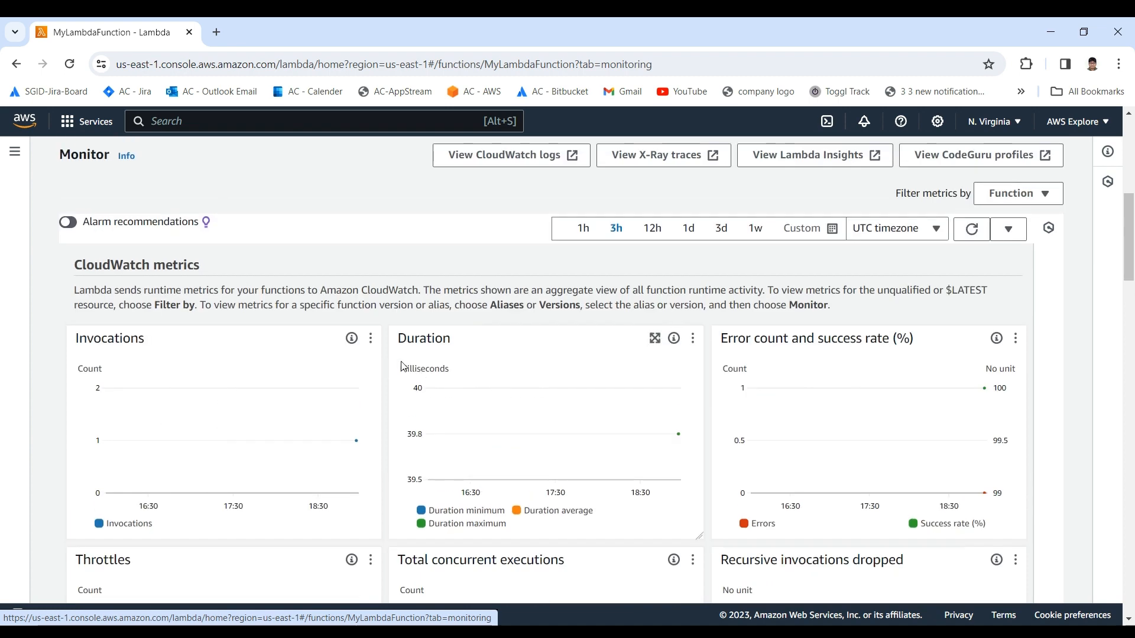
Step: Open the function's CloudWatch logs and view the log events in the /aws/lambda/MyLambdaFunction log stream
scroll(480, 311, up, 2)
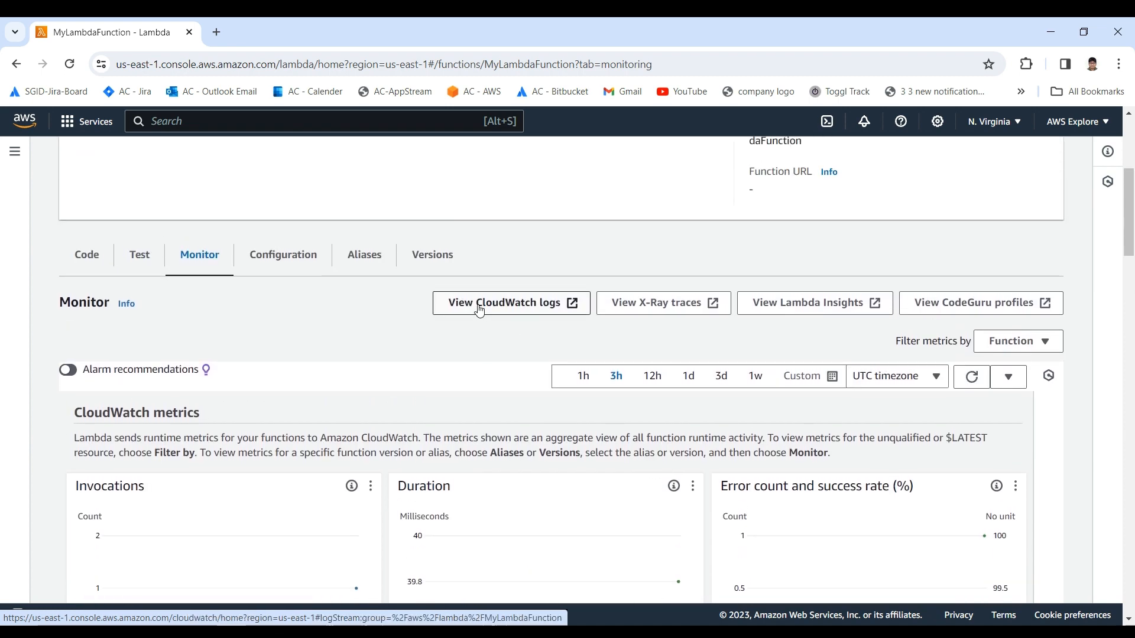
click(478, 303)
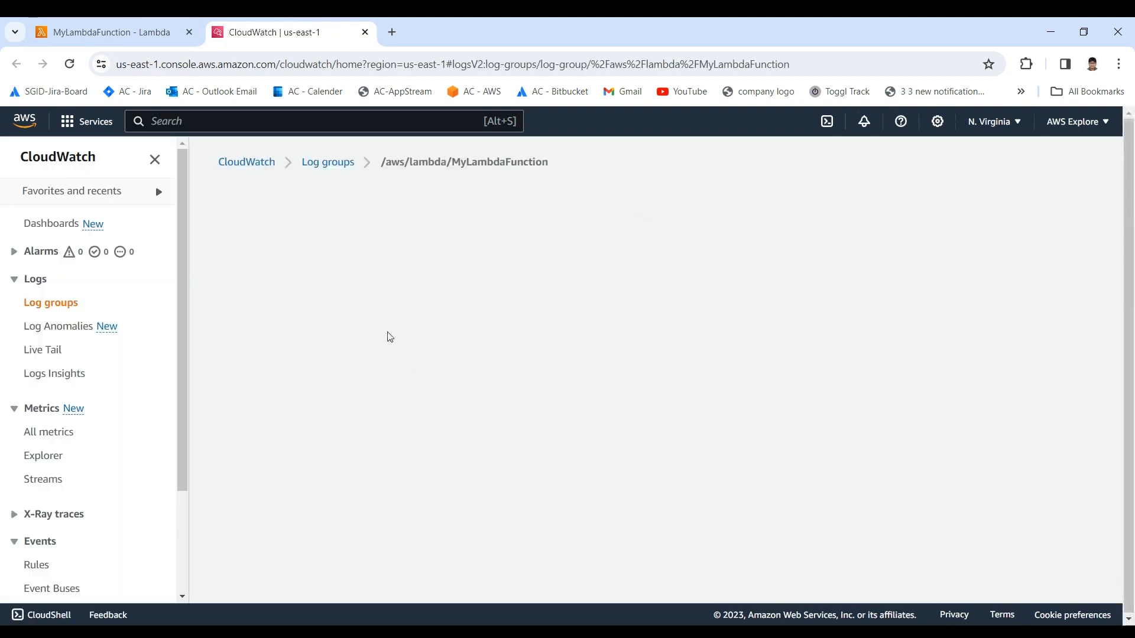
scroll(387, 362, down, 1)
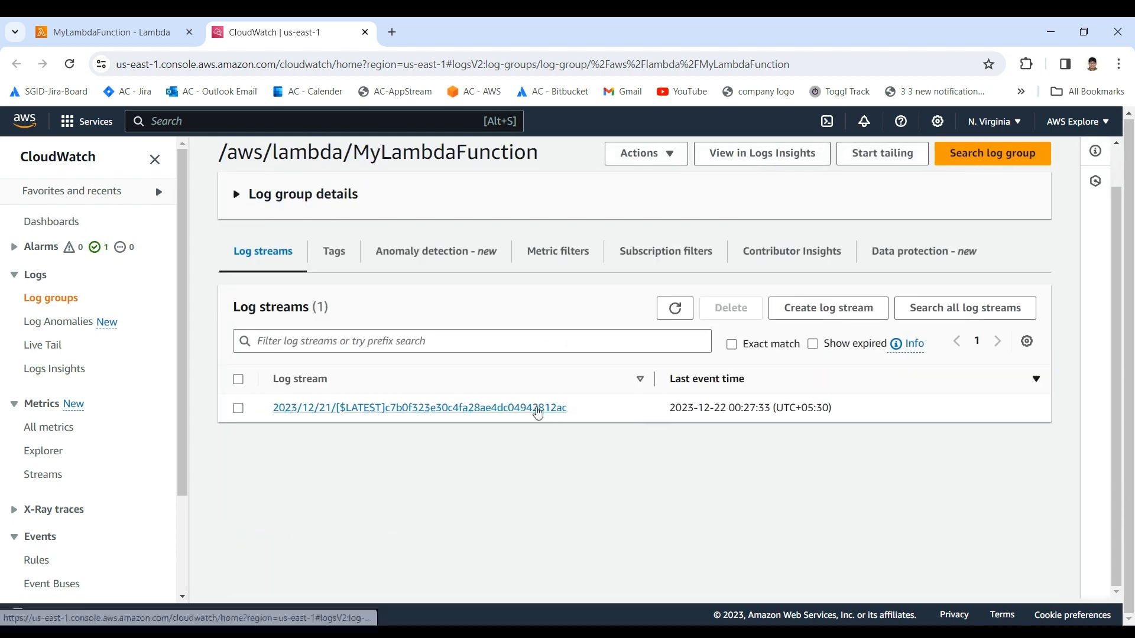
click(537, 408)
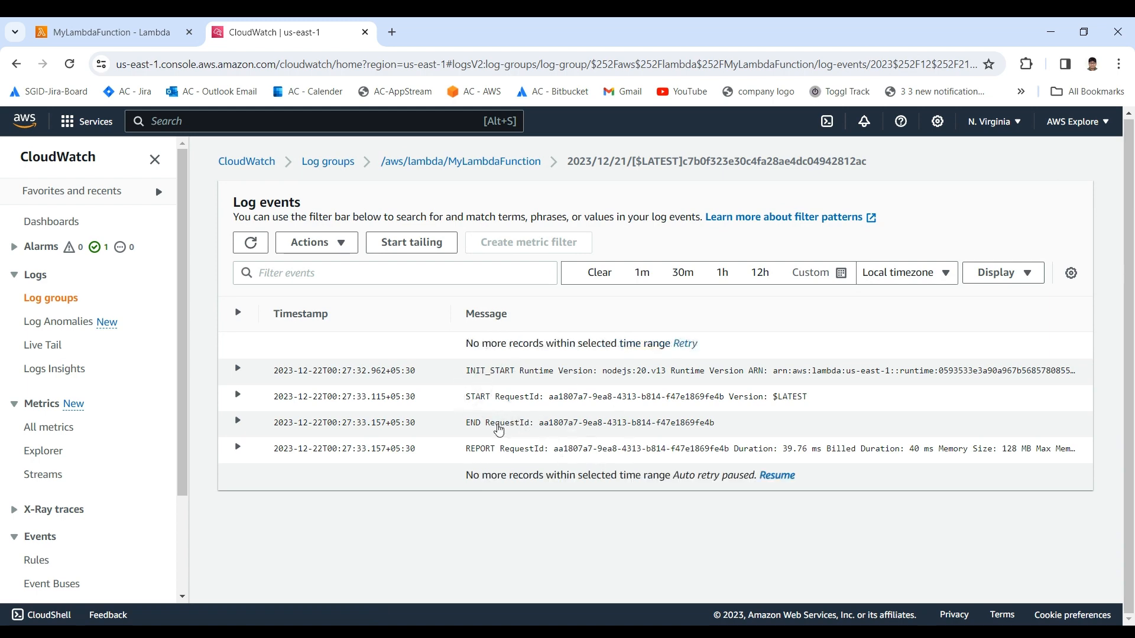
Step: Return to the MyLambdaFunction page in Lambda and reopen its test section with the execution result
click(103, 33)
scroll(433, 406, down, 2)
scroll(378, 403, up, 3)
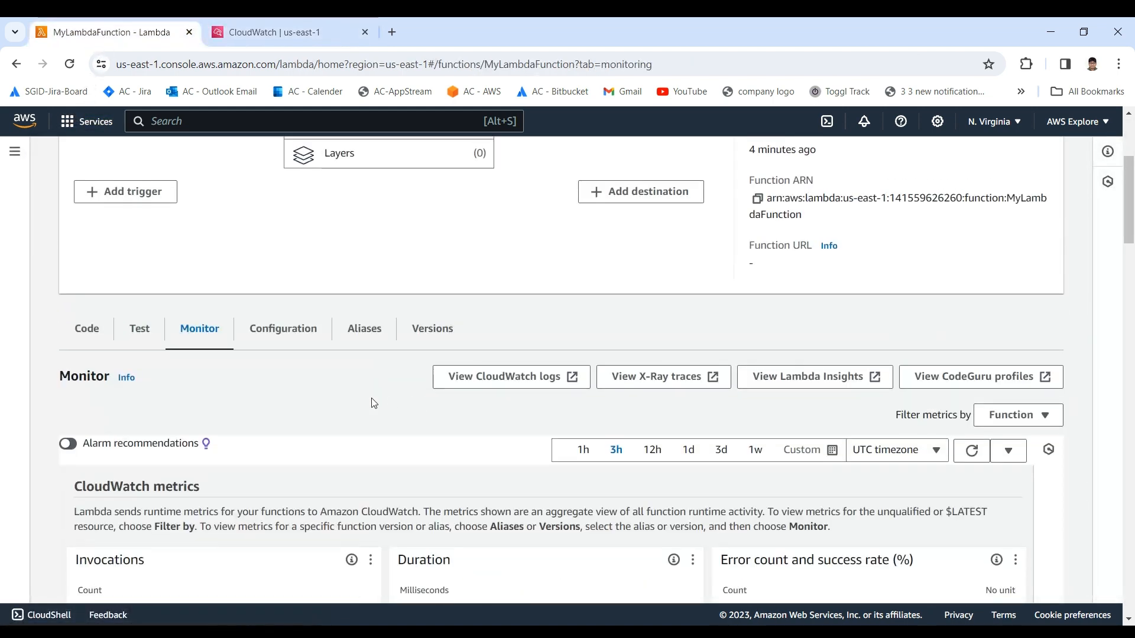
scroll(374, 403, up, 1)
click(140, 409)
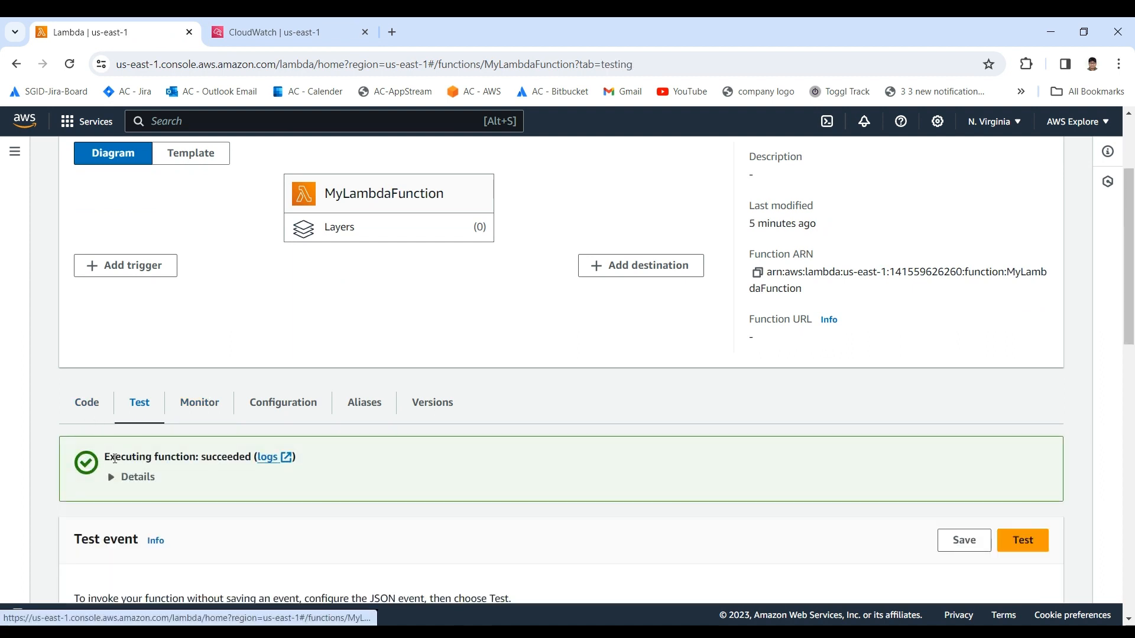
Step: In the function's index.mjs code, add the line console.log("logs test"); between the response object and the return statement
click(91, 408)
scroll(193, 443, down, 4)
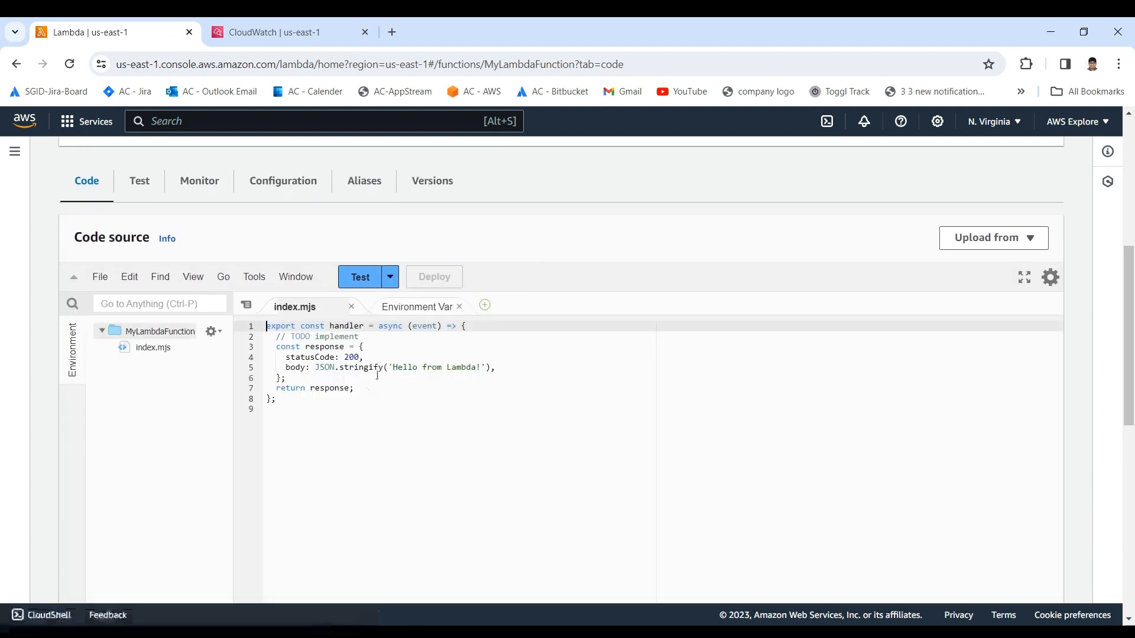
click(382, 346)
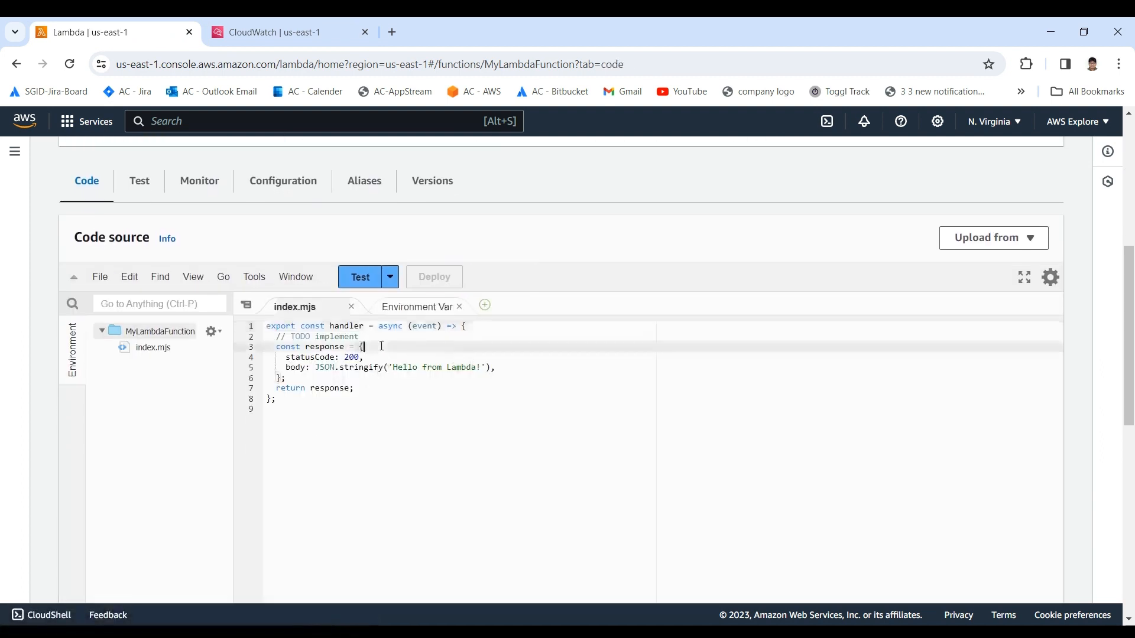
click(319, 377)
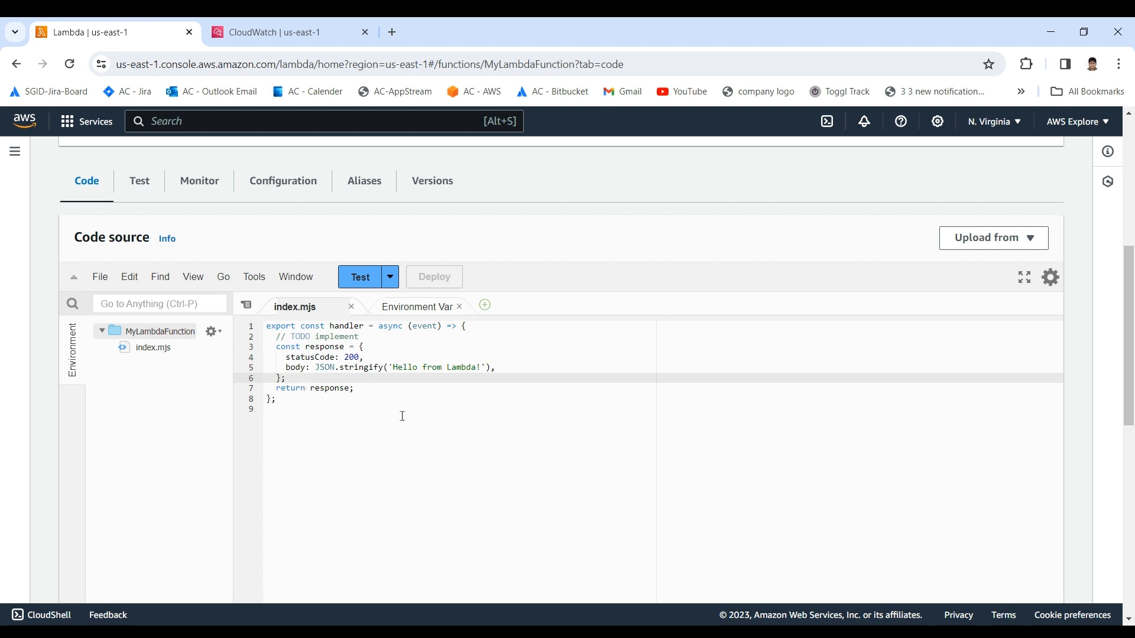
key(Return)
text(console)
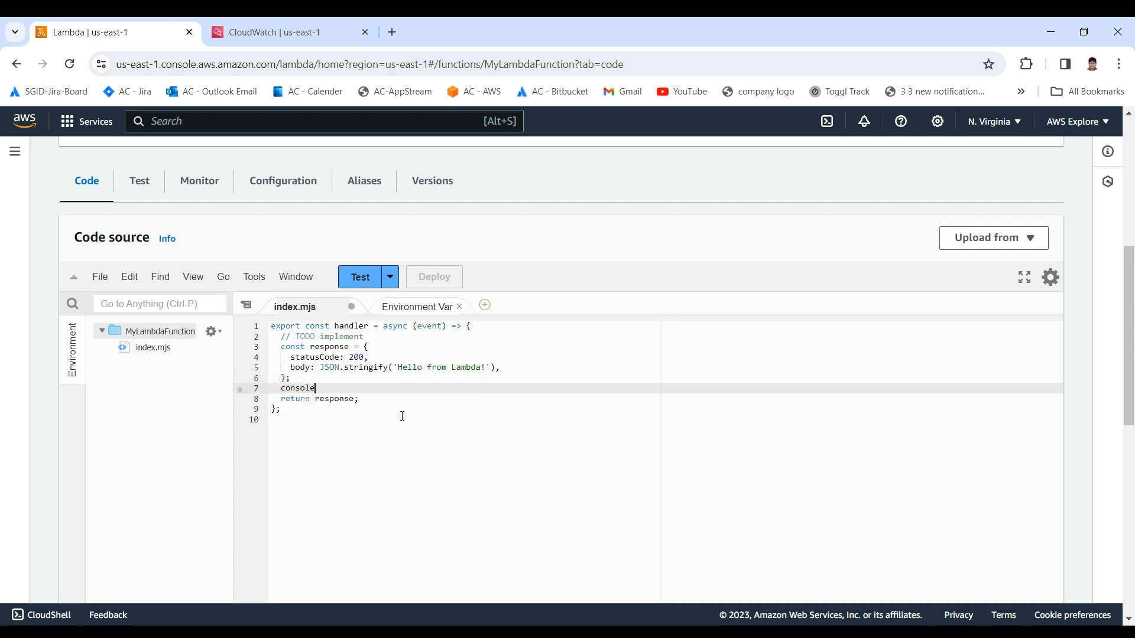
text(.log()
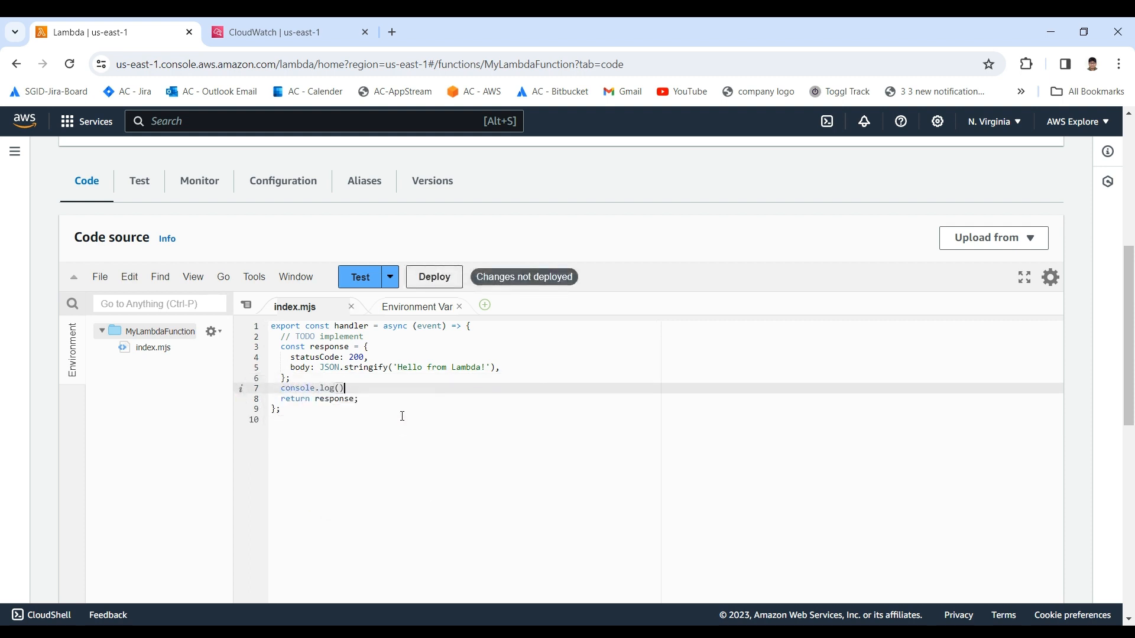
text("logs test)
Step: Deploy the updated function code, run the test event and inspect the response in the execution results
click(434, 275)
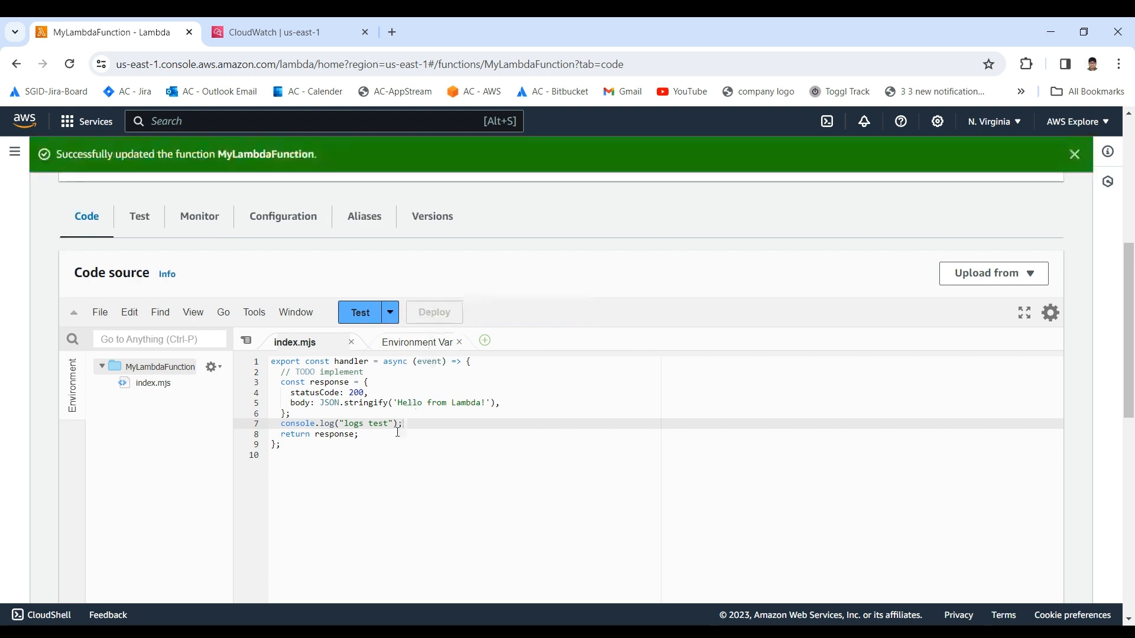
click(368, 314)
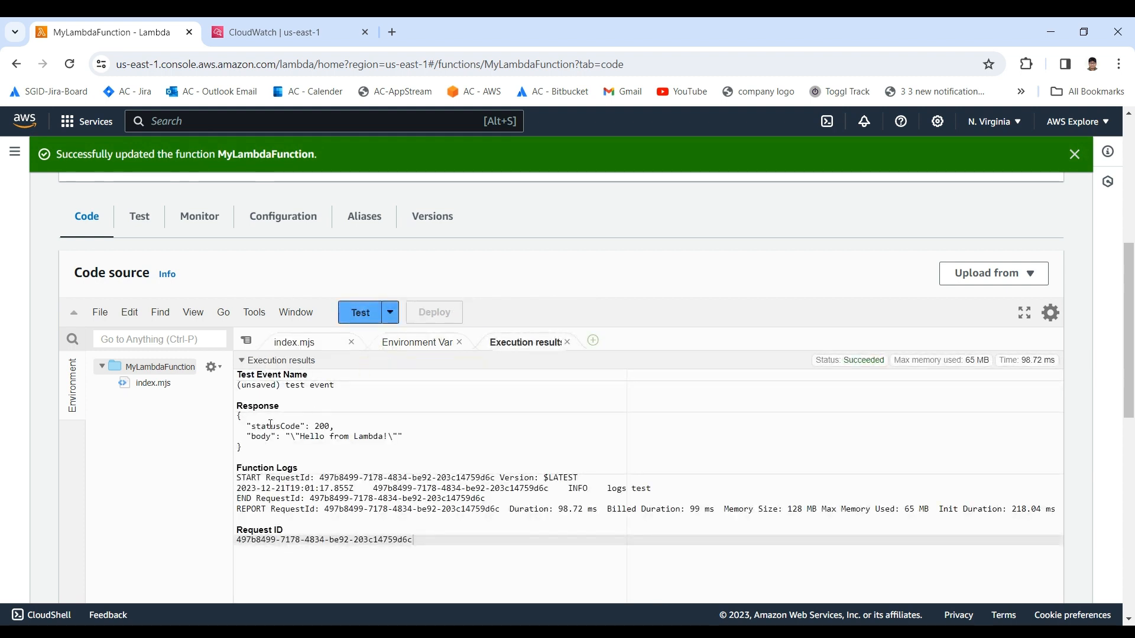
drag(237, 417, 329, 436)
click(329, 436)
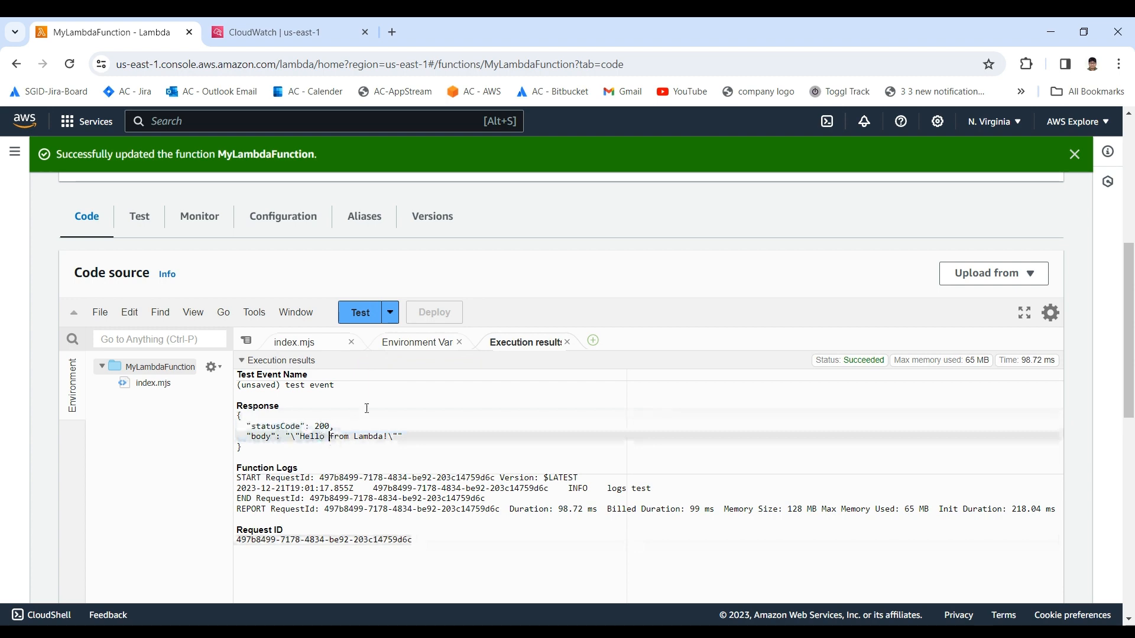
Step: Switch to CloudWatch and open the newest log stream in the /aws/lambda/MyLambdaFunction log group
click(199, 218)
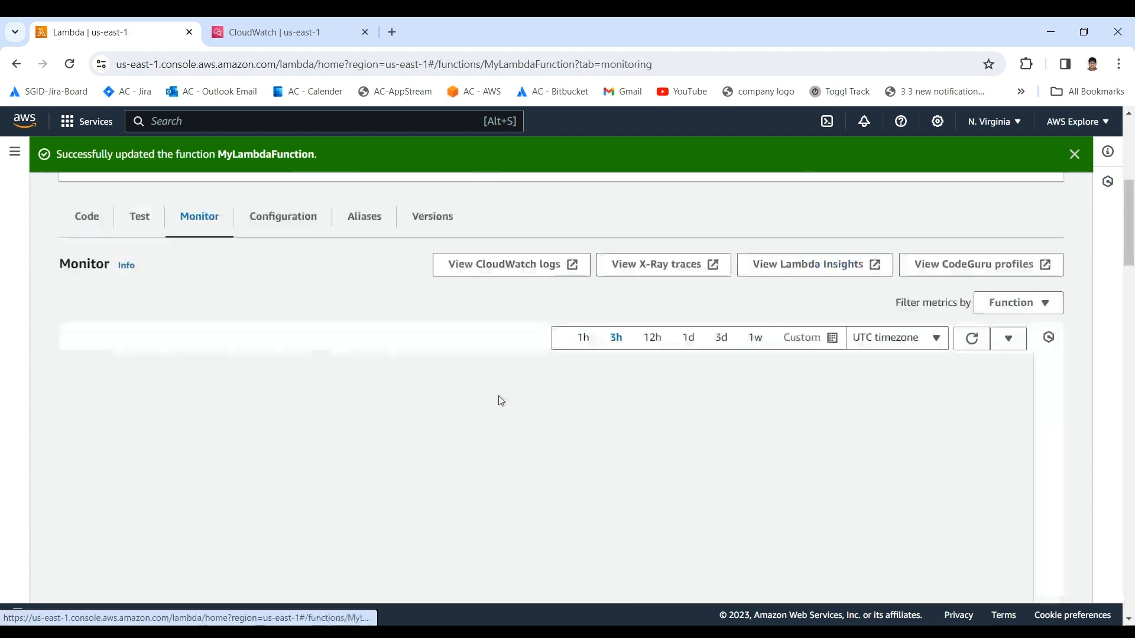
click(296, 32)
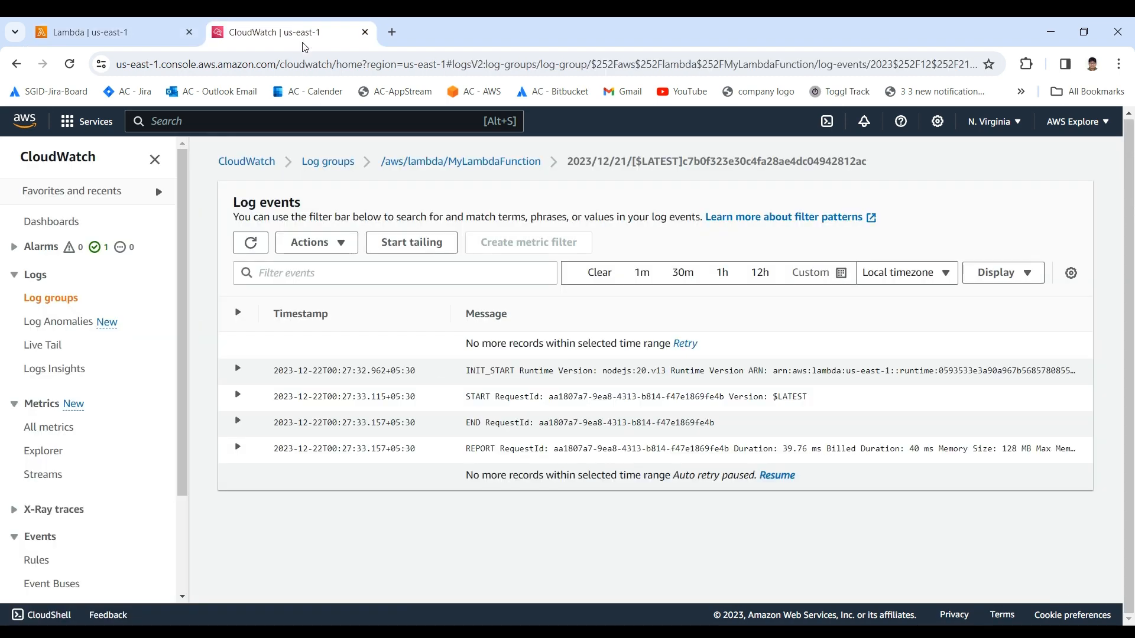
click(251, 242)
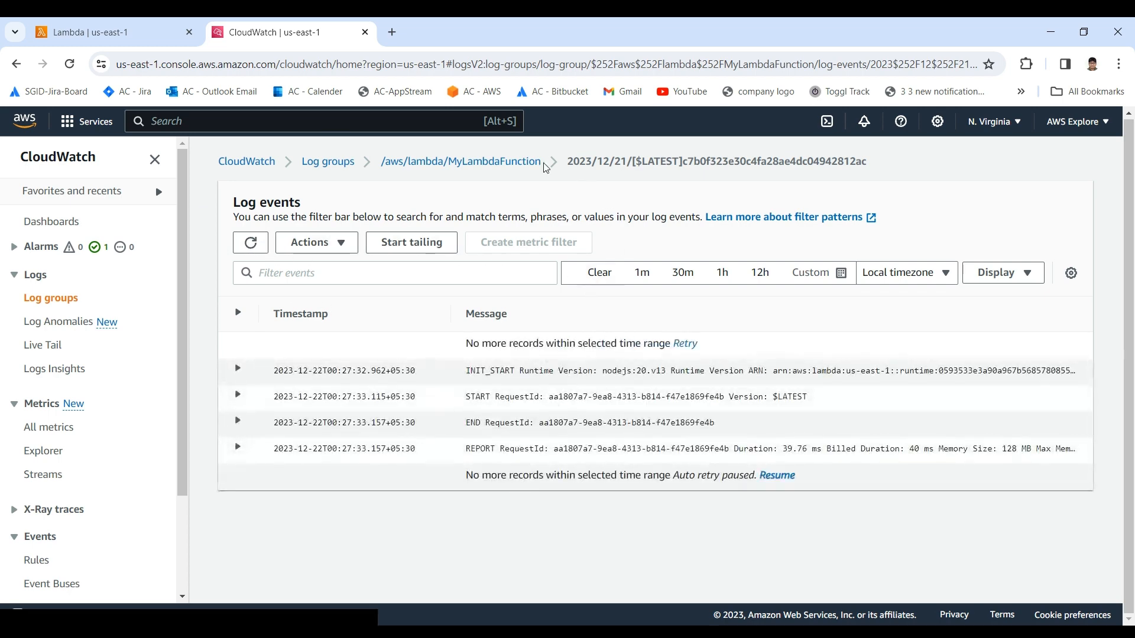
click(517, 162)
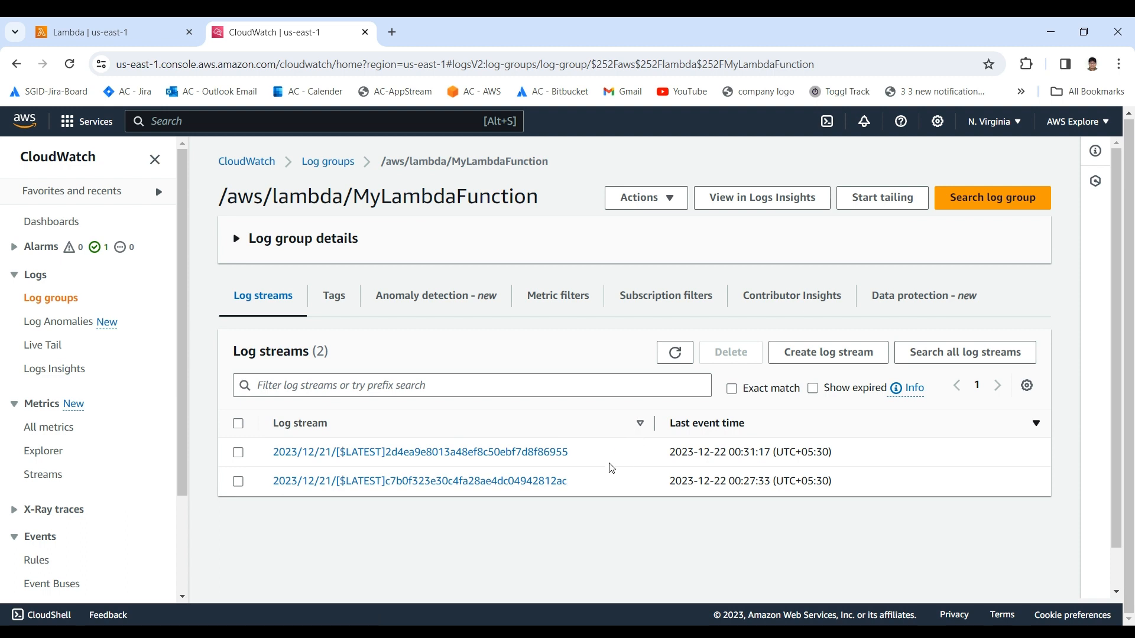
click(519, 452)
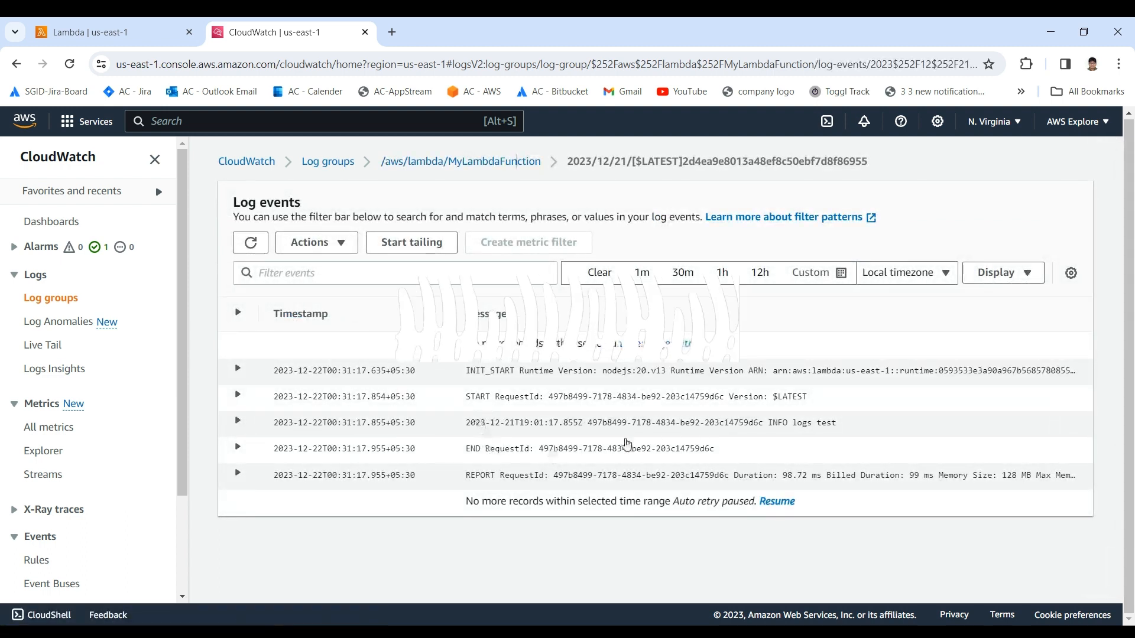
Step: Expand the INFO "logs test" log event and highlight its message
click(817, 424)
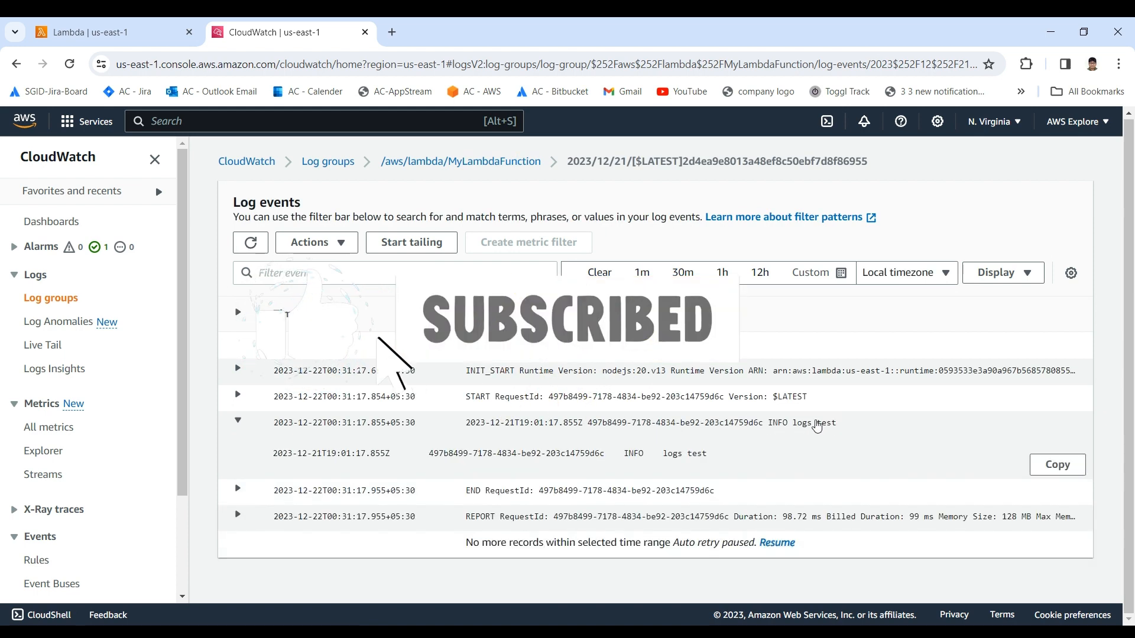
click(810, 425)
click(738, 425)
drag(716, 454, 704, 453)
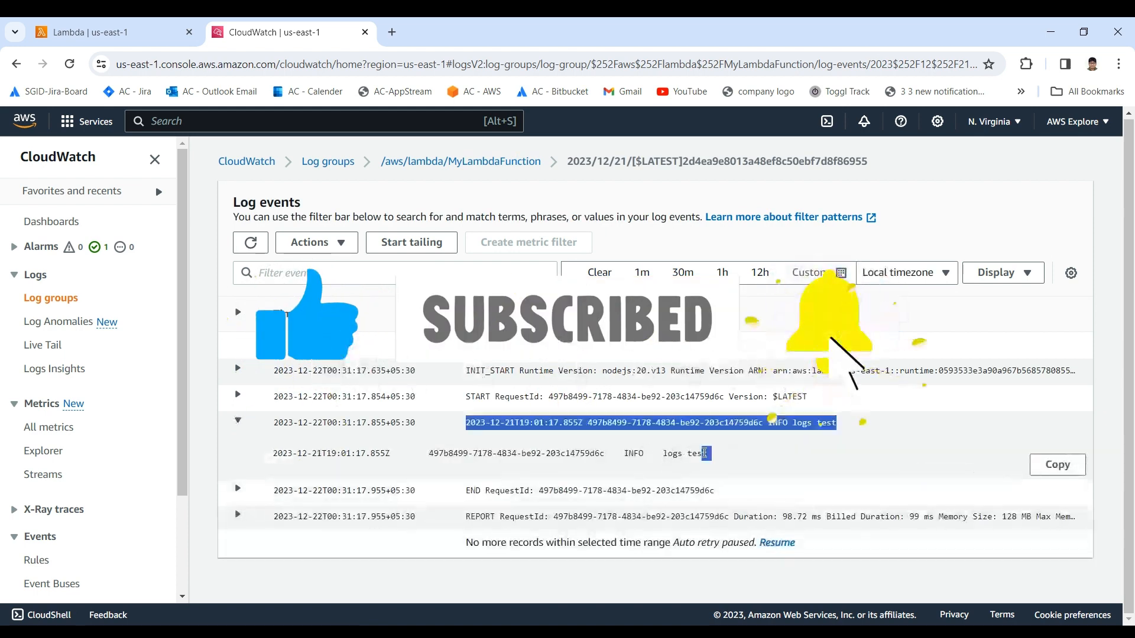
Step: Return to index.mjs in Lambda and compare its console.log line with the matching CloudWatch log event
click(113, 32)
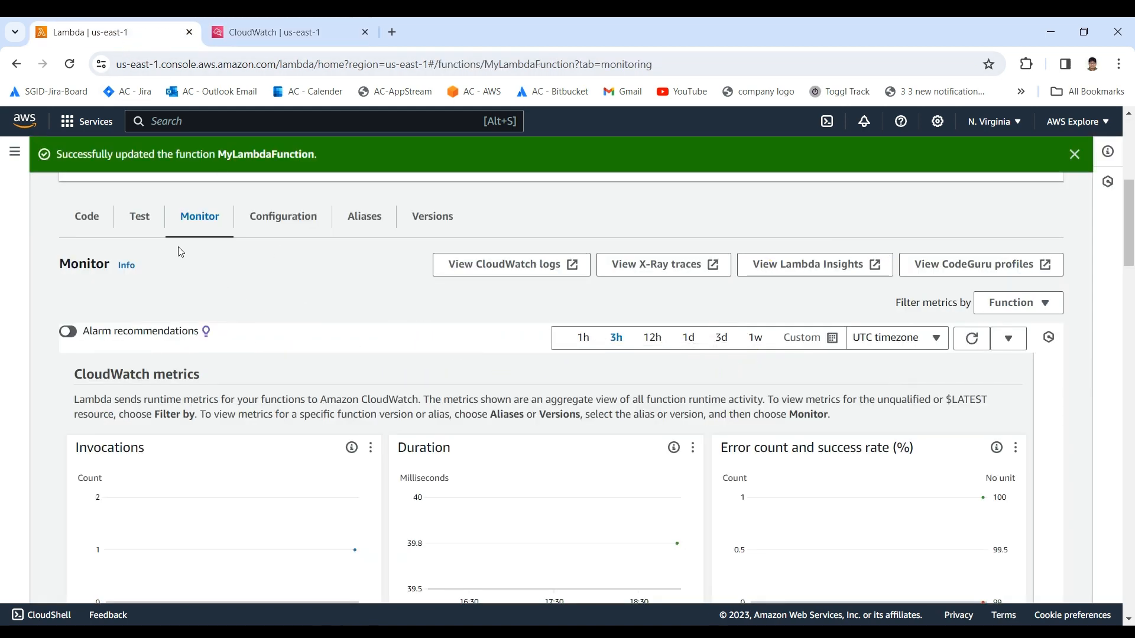
click(143, 218)
click(94, 217)
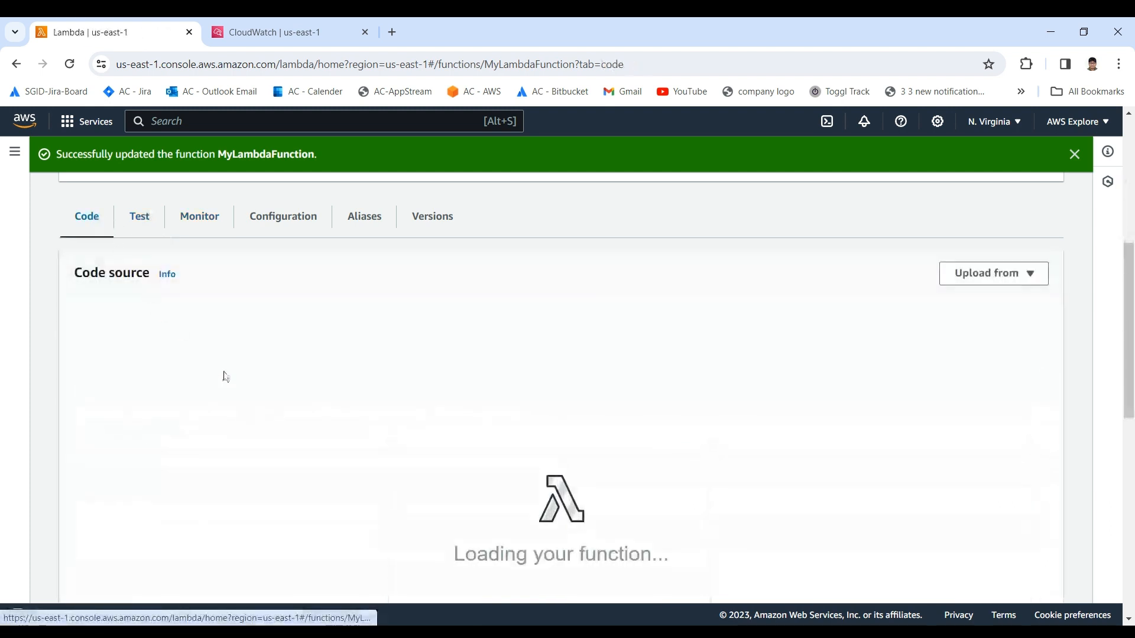
click(295, 341)
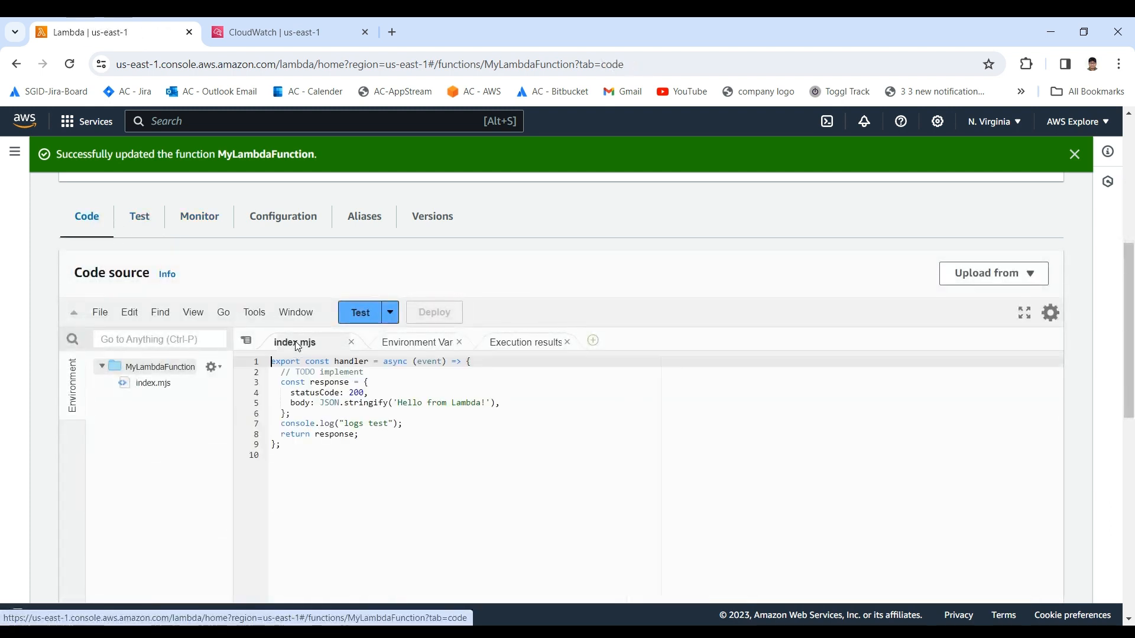
drag(297, 425, 426, 418)
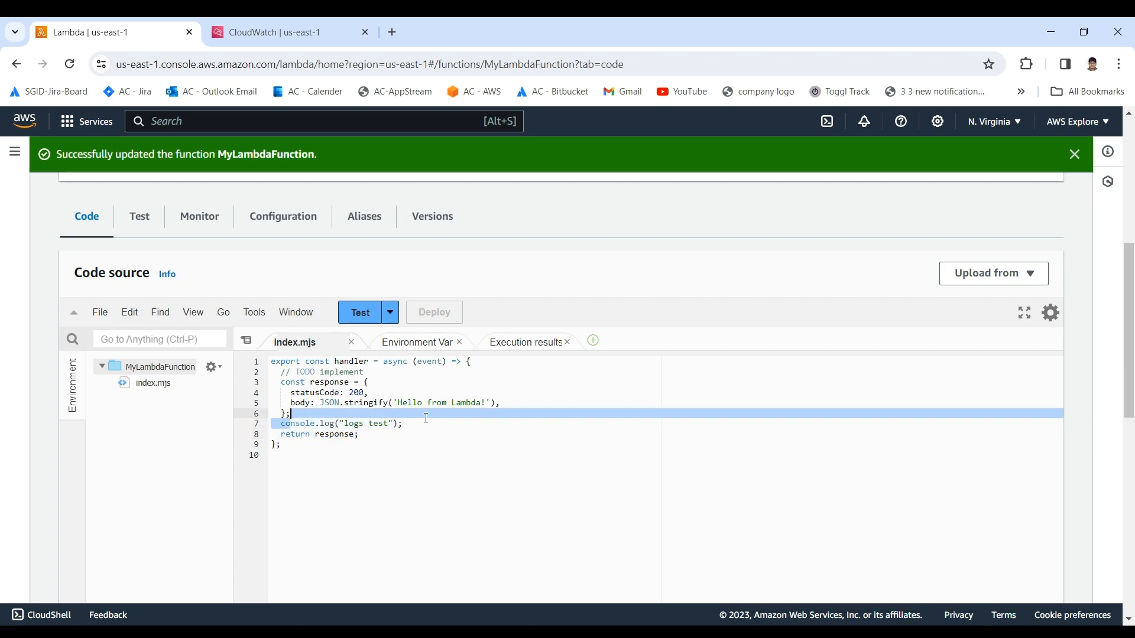
click(349, 32)
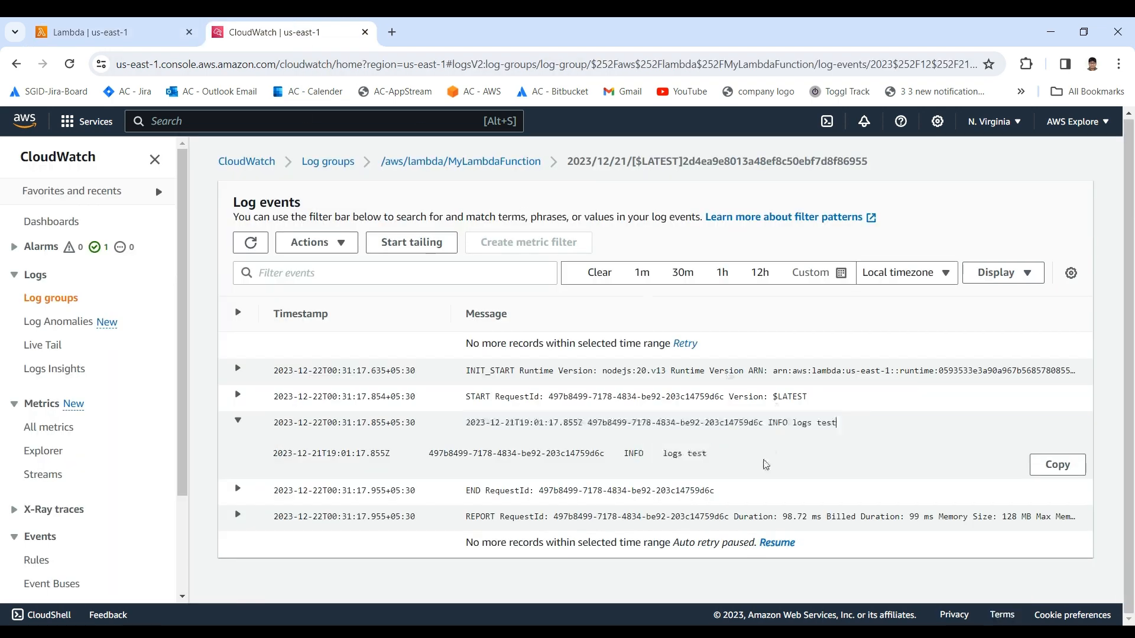
click(123, 39)
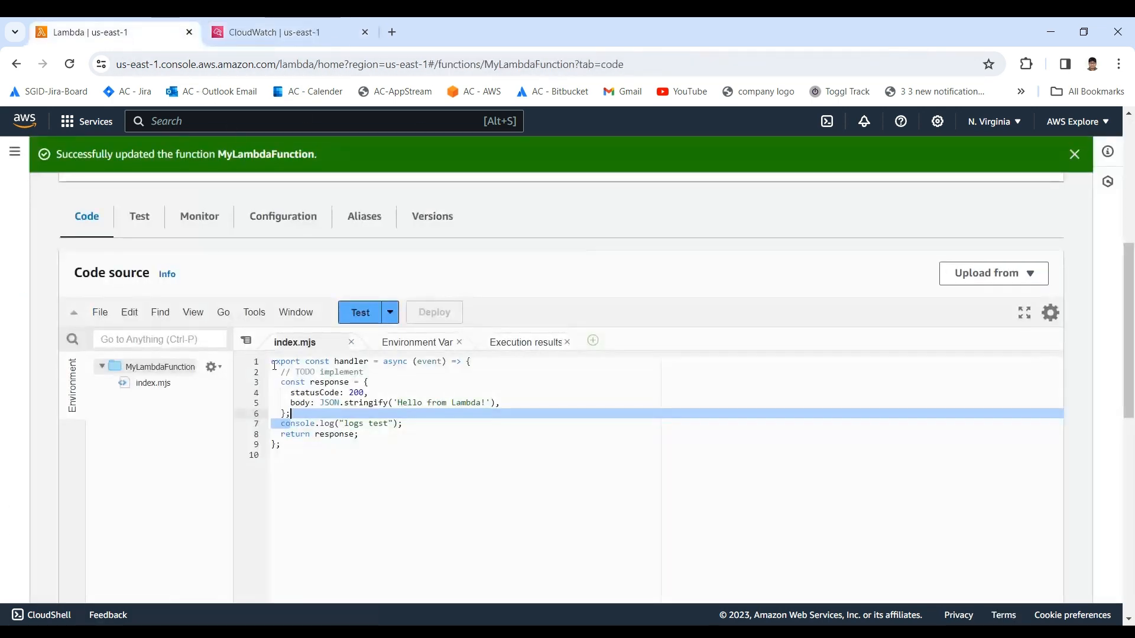
click(365, 446)
Step: Review the options for uploading the function's source code, then close the list without choosing one
scroll(357, 441, up, 2)
scroll(357, 441, down, 2)
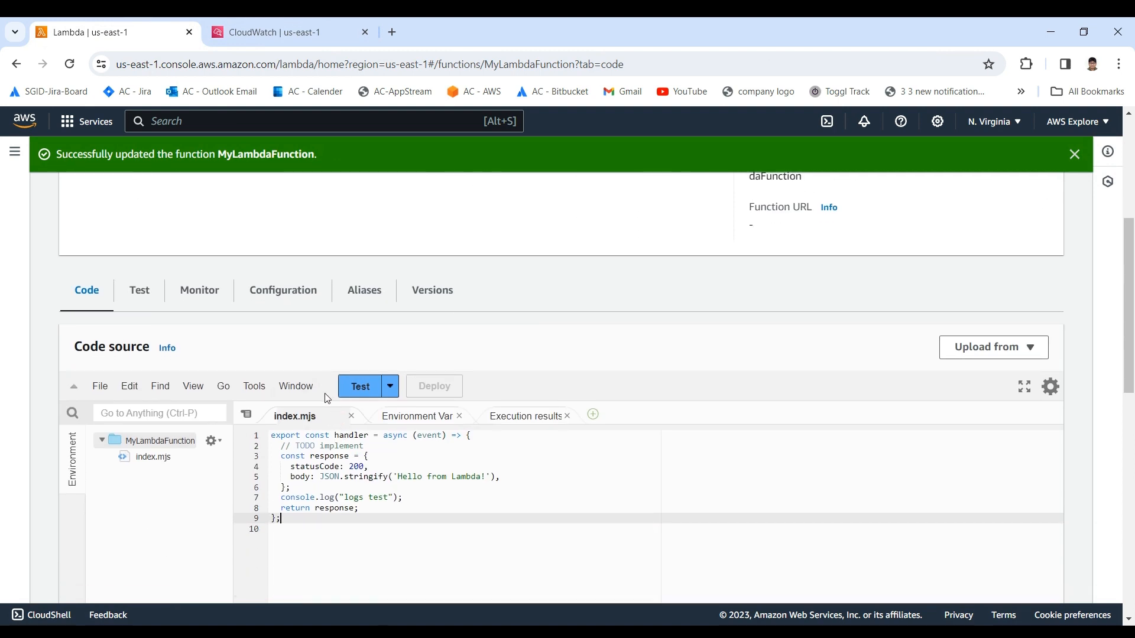
click(963, 357)
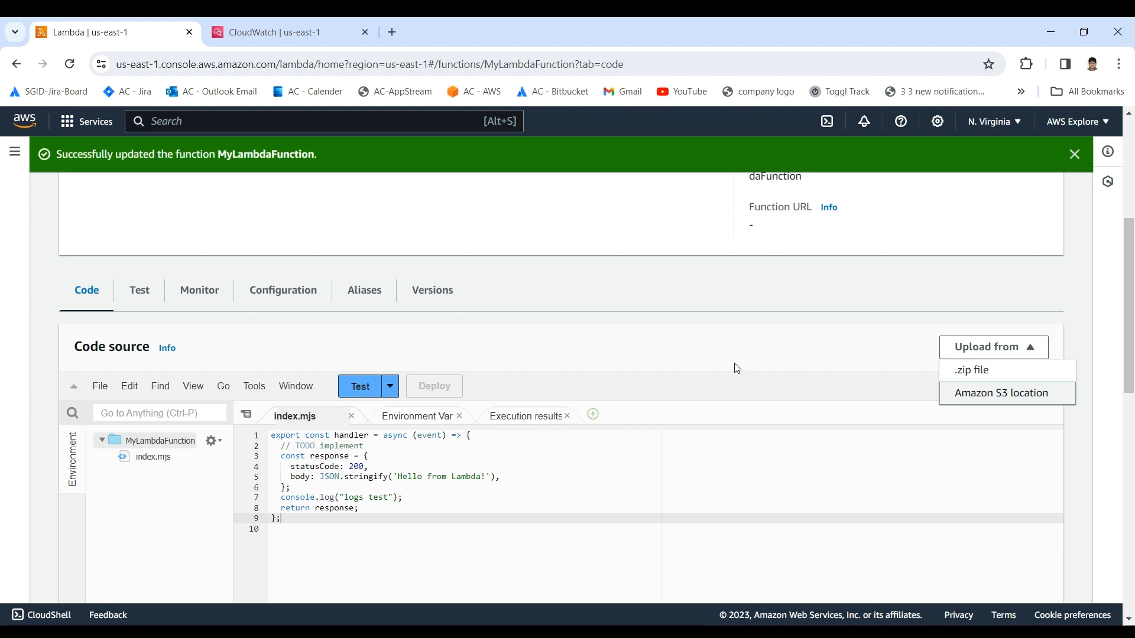
click(618, 348)
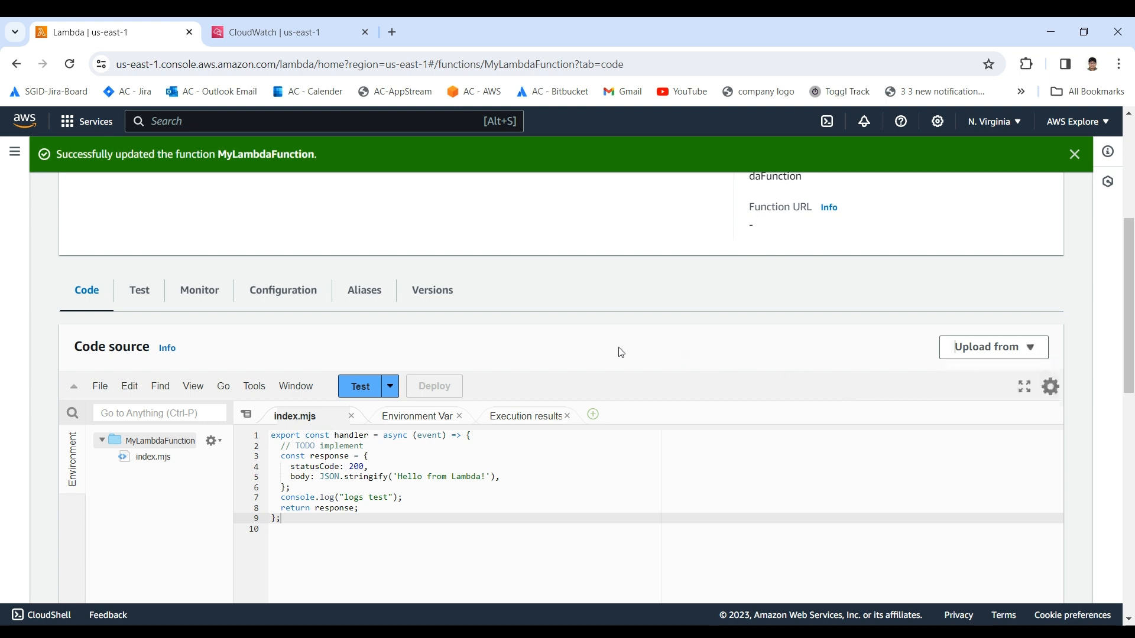
Step: Highlight and review the complete handler code in index.mjs
scroll(384, 379, down, 1)
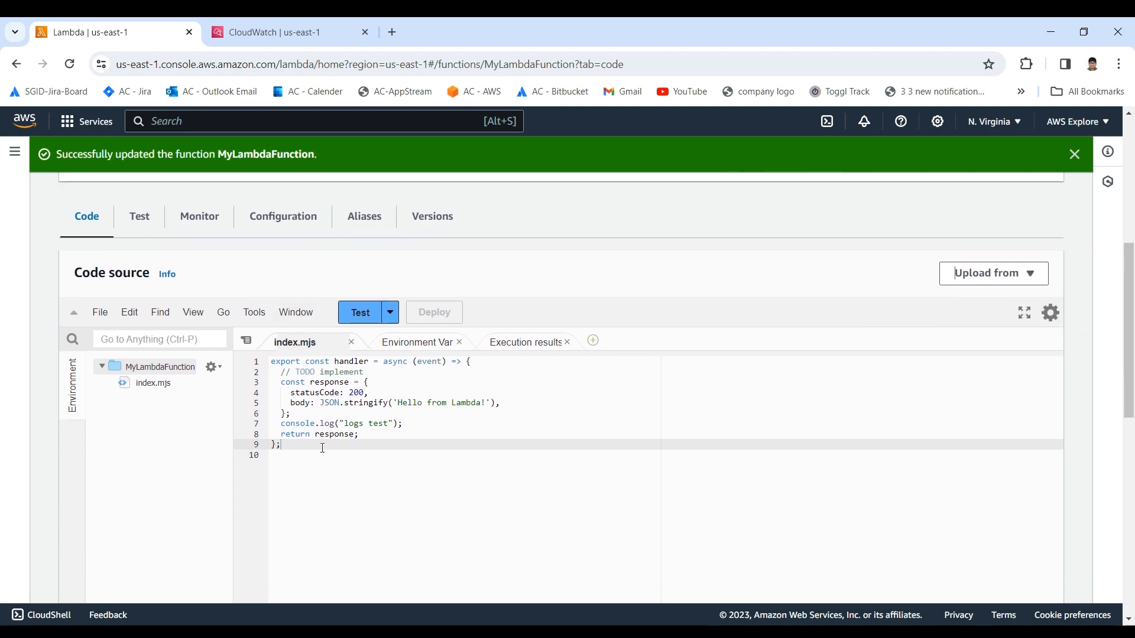
drag(323, 447, 264, 362)
click(370, 402)
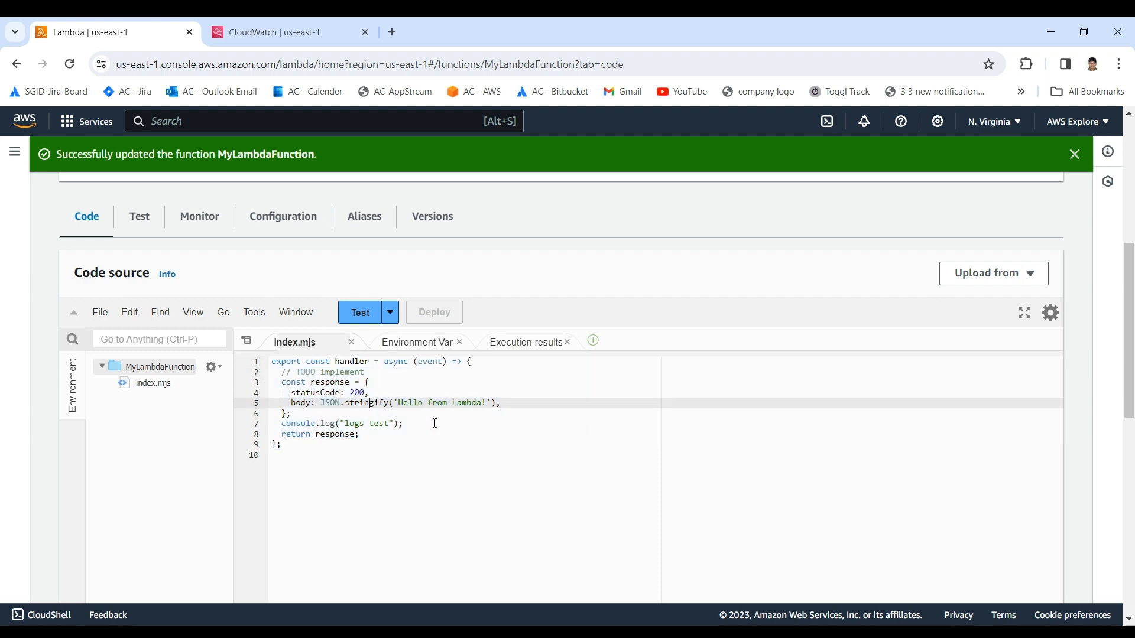
Step: Reopen the function's monitoring section and look over its log, trace and insight links and metric graphs
scroll(435, 423, up, 1)
scroll(435, 423, up, 1)
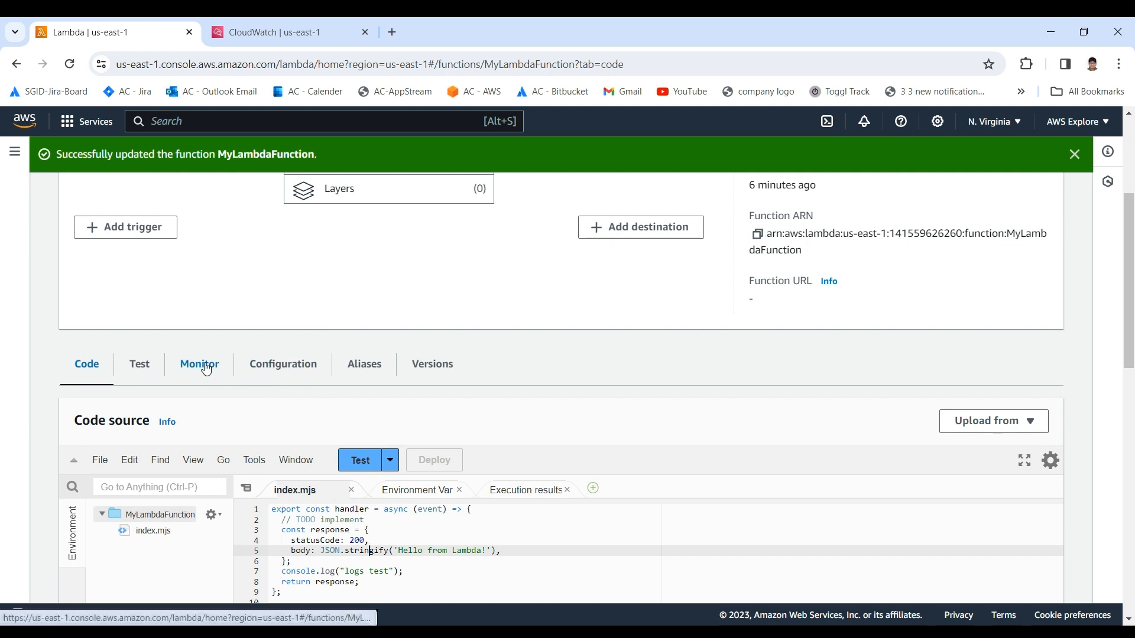
scroll(197, 316, down, 1)
click(193, 296)
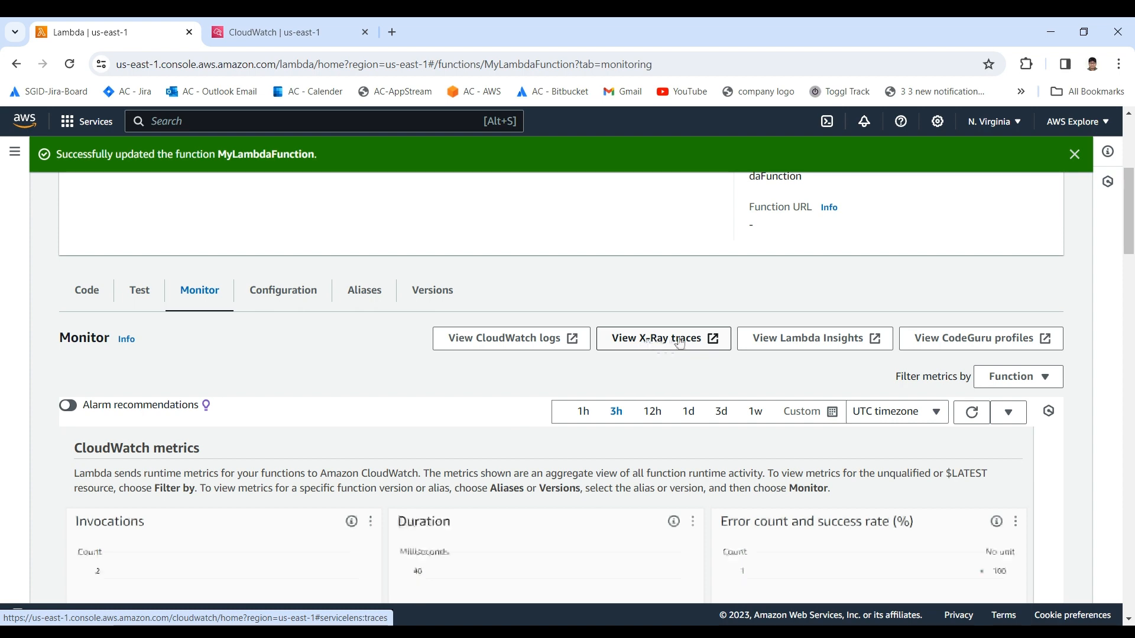
scroll(424, 380, down, 1)
scroll(419, 388, up, 2)
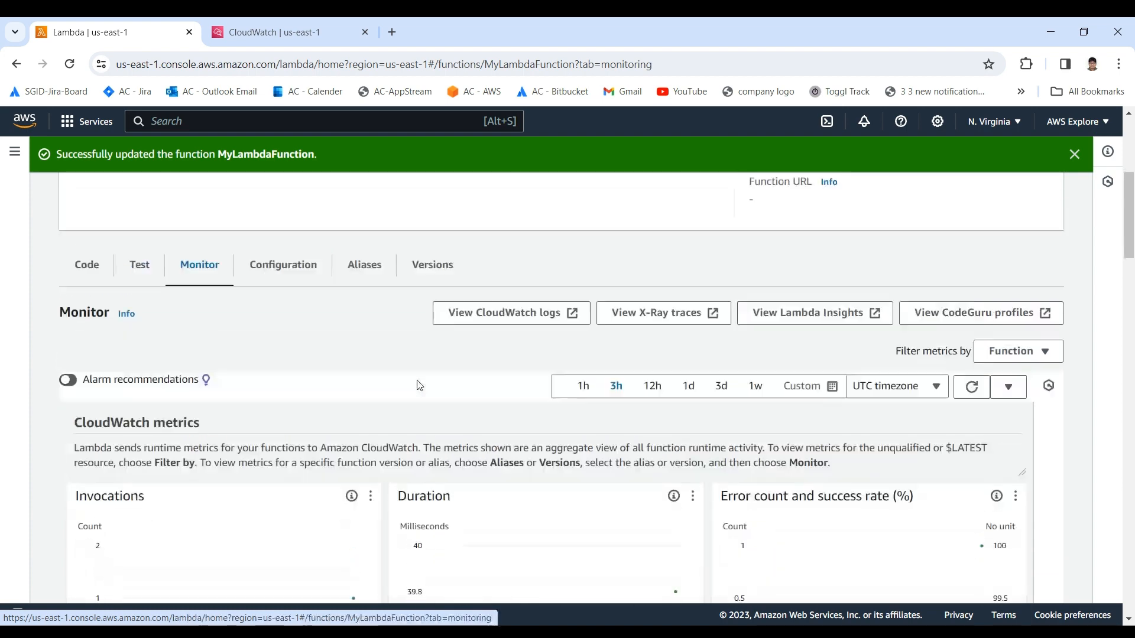
Step: Open the function's general configuration and examine its timeout setting
click(274, 365)
scroll(305, 393, down, 1)
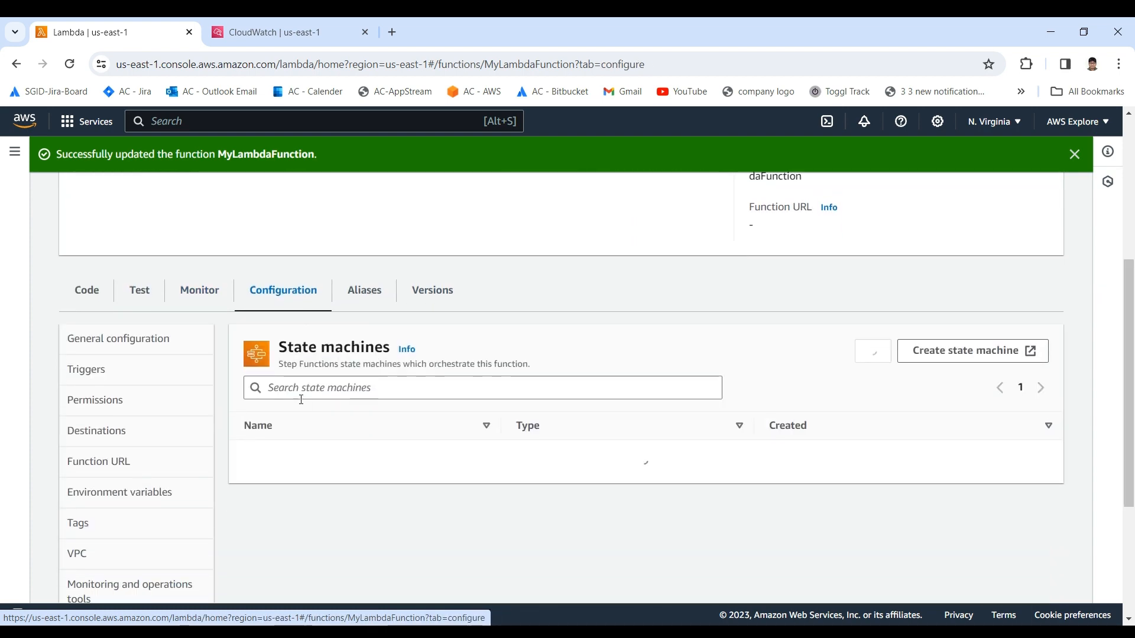
click(121, 345)
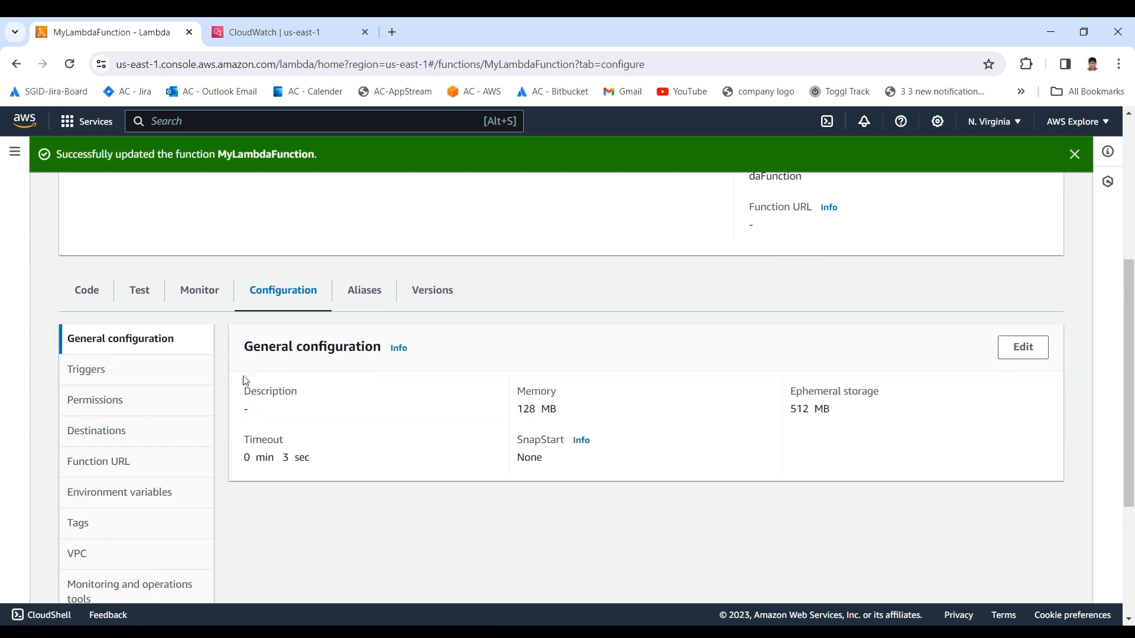
drag(242, 379, 310, 464)
click(318, 450)
click(273, 463)
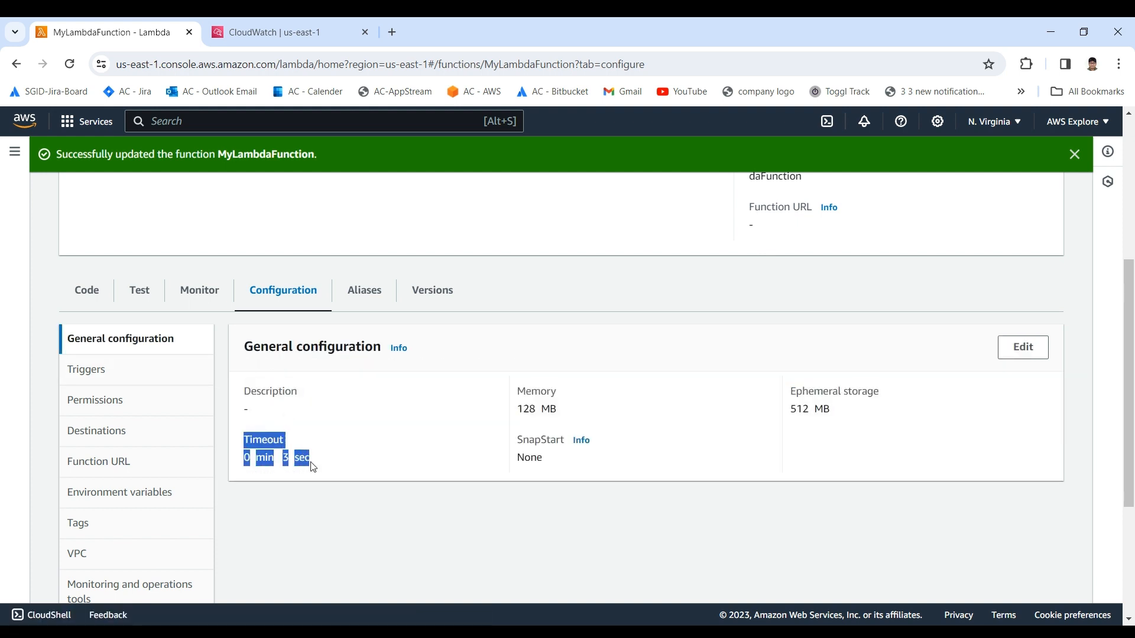
click(310, 464)
drag(299, 424, 346, 466)
click(350, 466)
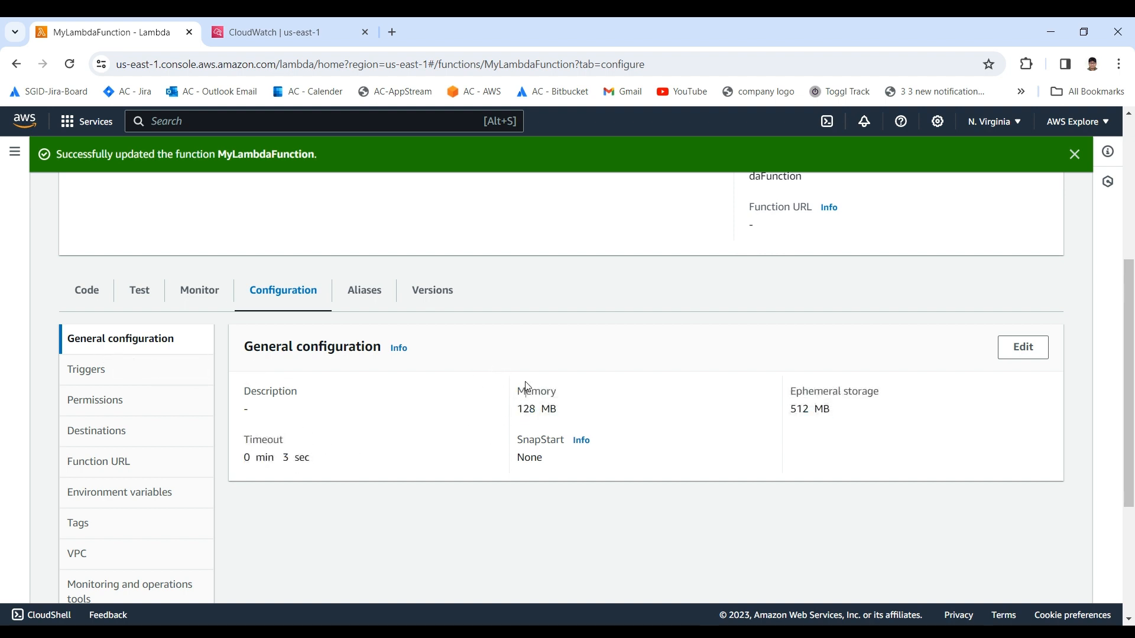
Step: Examine the memory, SnapStart and ephemeral storage settings in the general configuration
drag(528, 387, 651, 448)
click(650, 449)
drag(488, 388, 641, 426)
click(570, 411)
drag(512, 390, 617, 417)
click(618, 417)
drag(790, 372, 848, 432)
click(848, 432)
drag(780, 374, 240, 414)
click(427, 457)
Step: Open the function's trigger configuration and locate the option to add a trigger in the function overview diagram
click(100, 376)
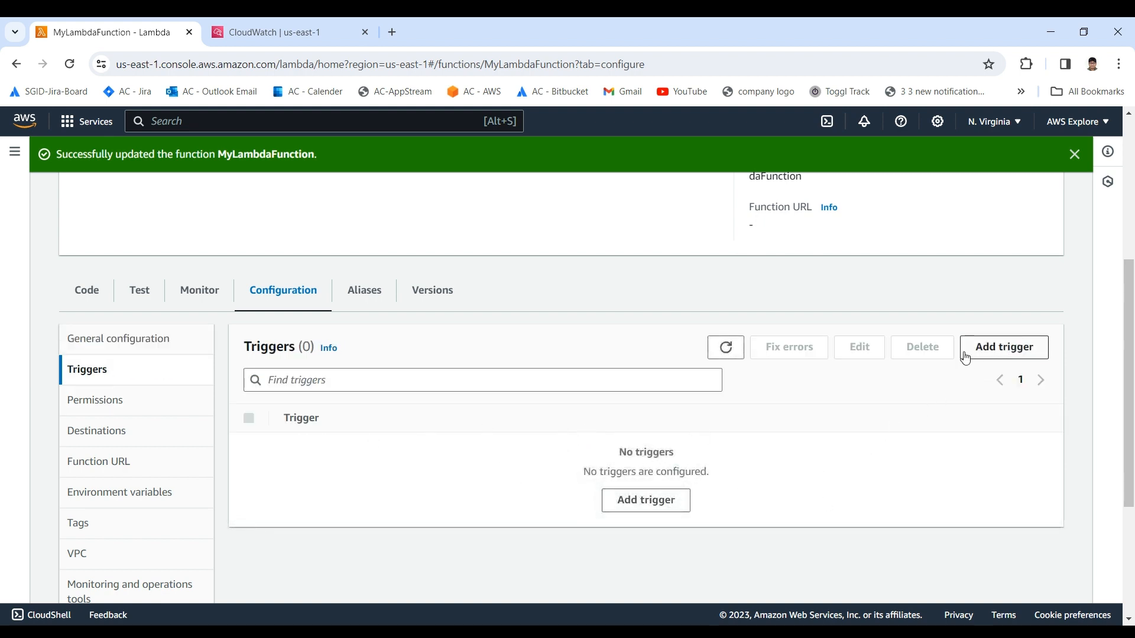
scroll(426, 368, up, 3)
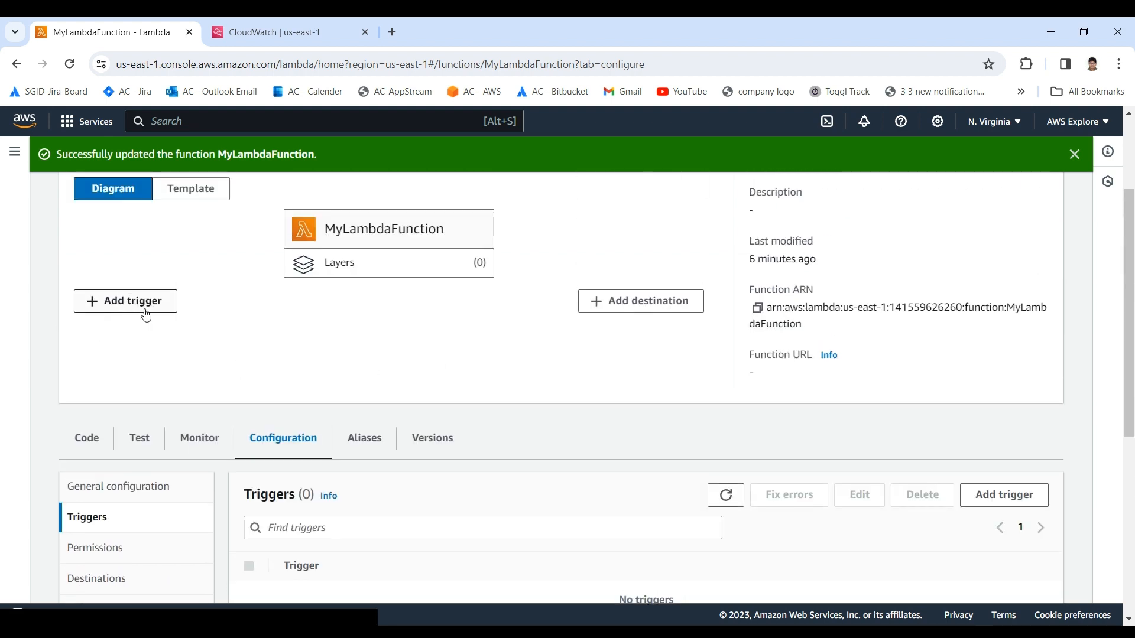
Step: Open the function's permissions configuration and locate the role name under its execution role
scroll(355, 436, down, 3)
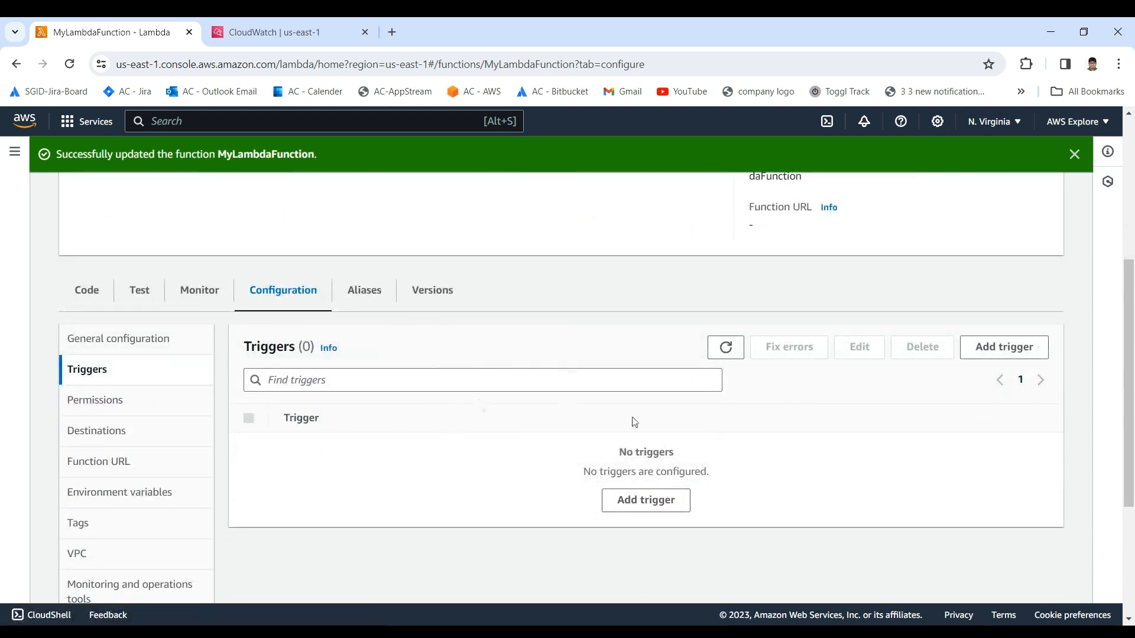
scroll(494, 410, up, 2)
scroll(434, 370, down, 1)
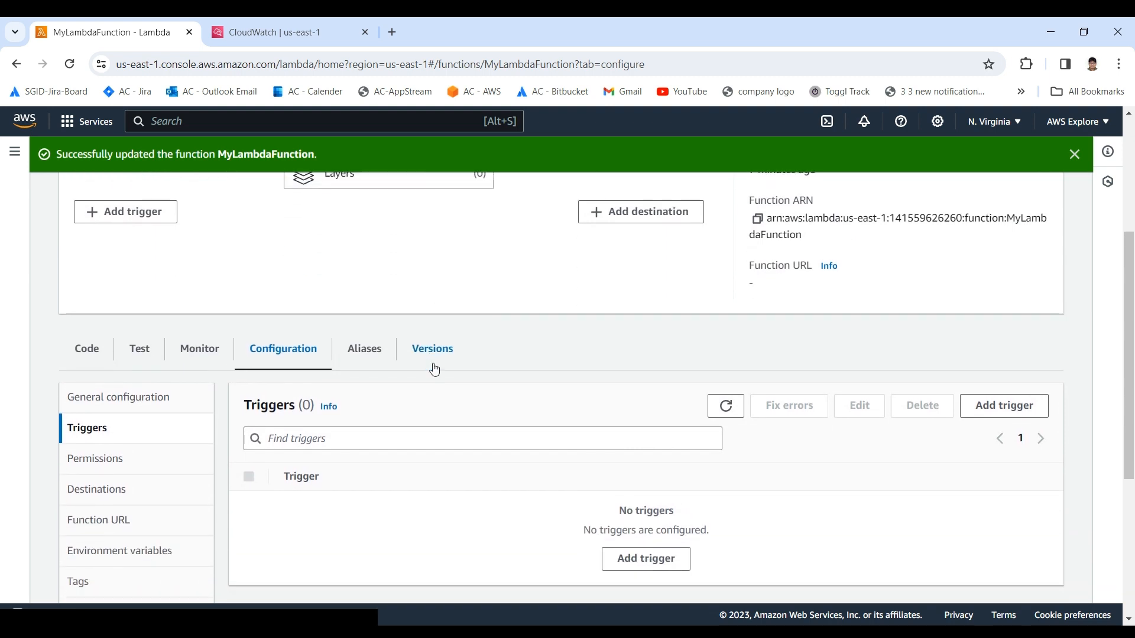
scroll(435, 370, down, 2)
click(134, 325)
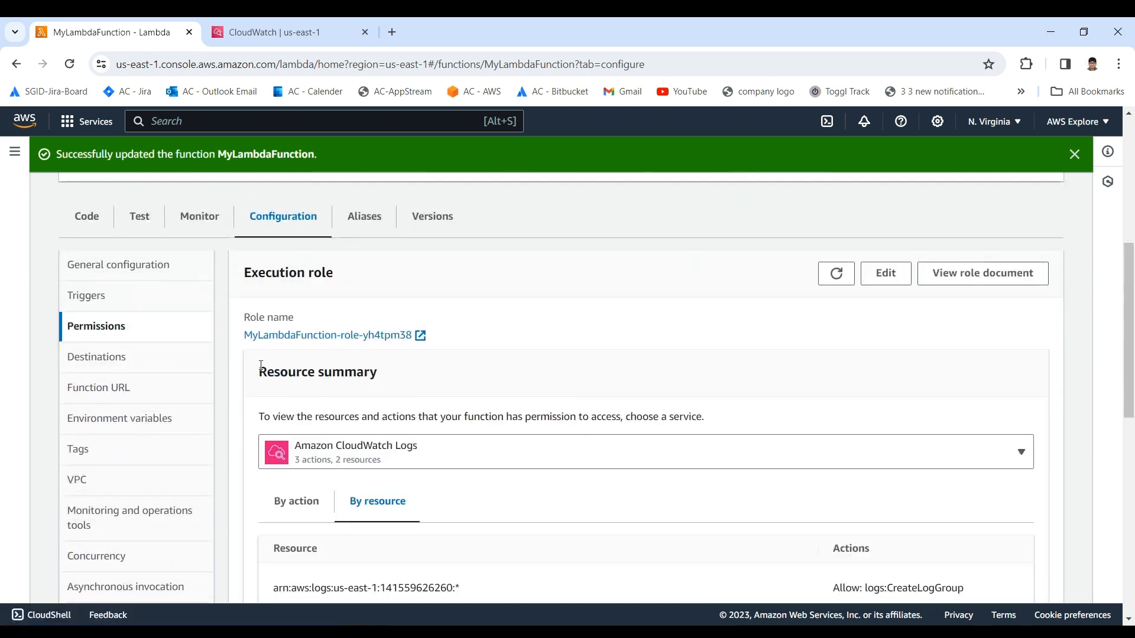
scroll(390, 408, down, 1)
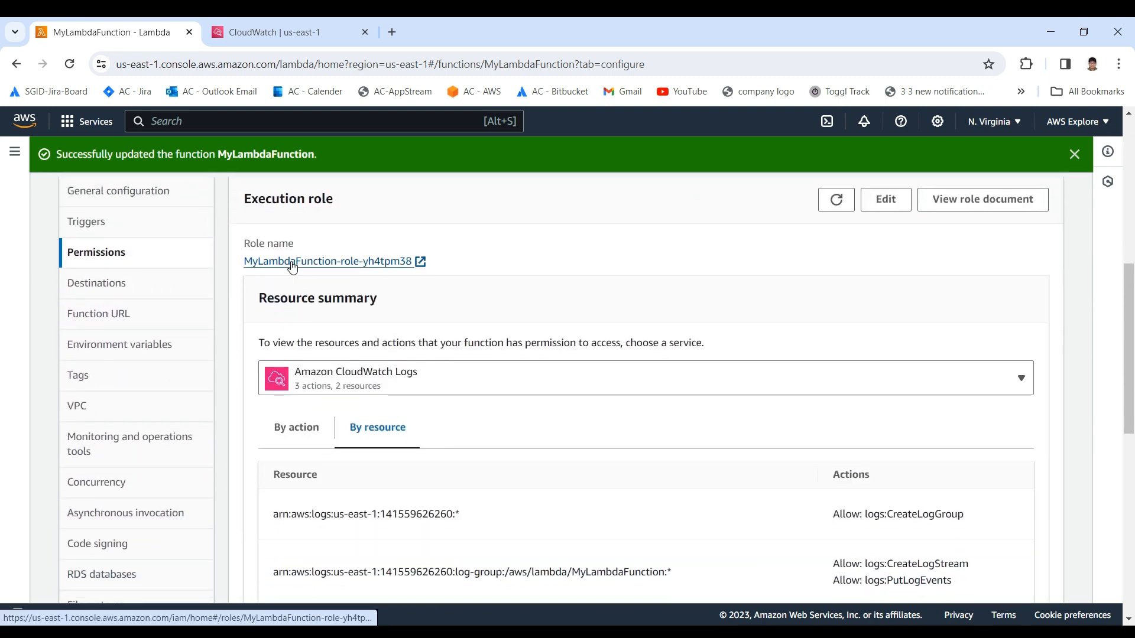
drag(242, 244, 294, 245)
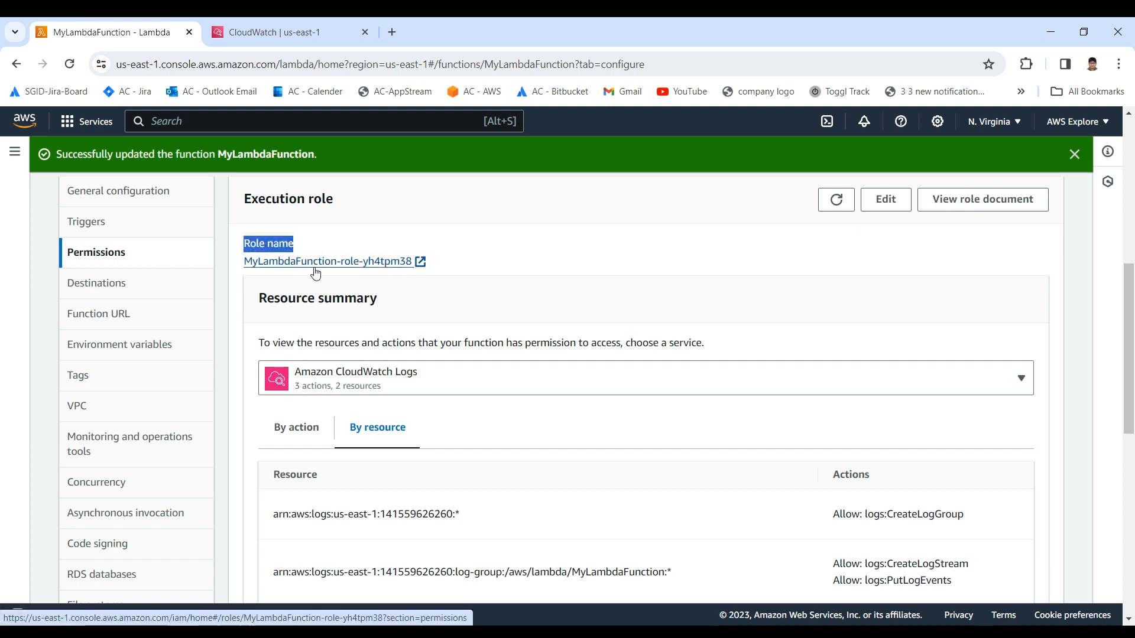
Step: Examine the execution role and its resource summary for Amazon CloudWatch Logs, including the allowed actions by resource
scroll(319, 266, up, 1)
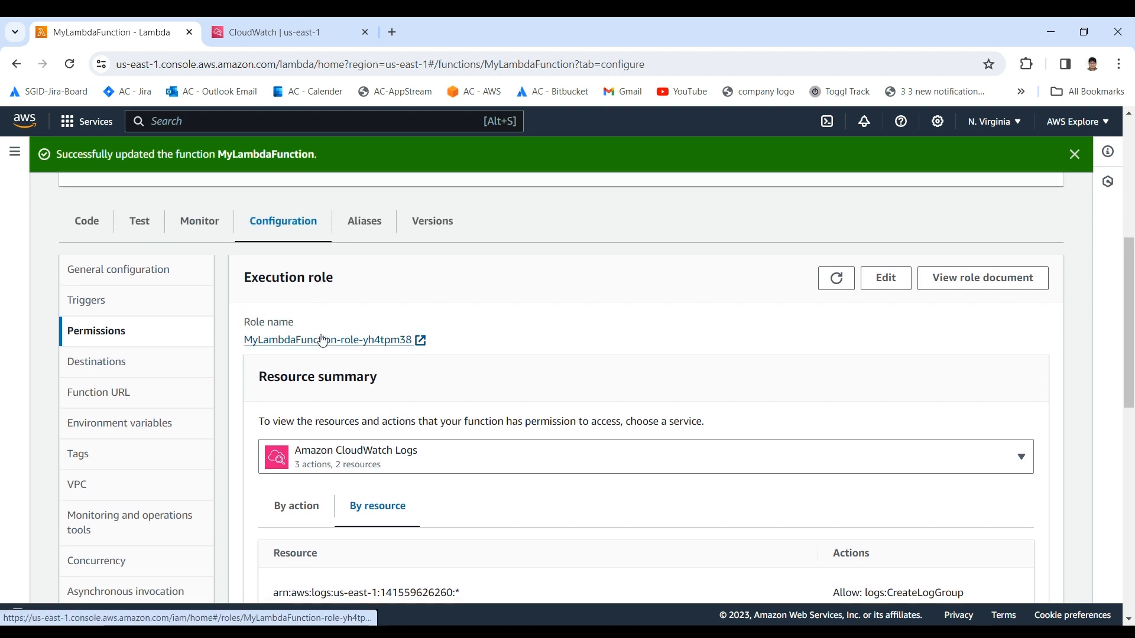
scroll(323, 334, up, 4)
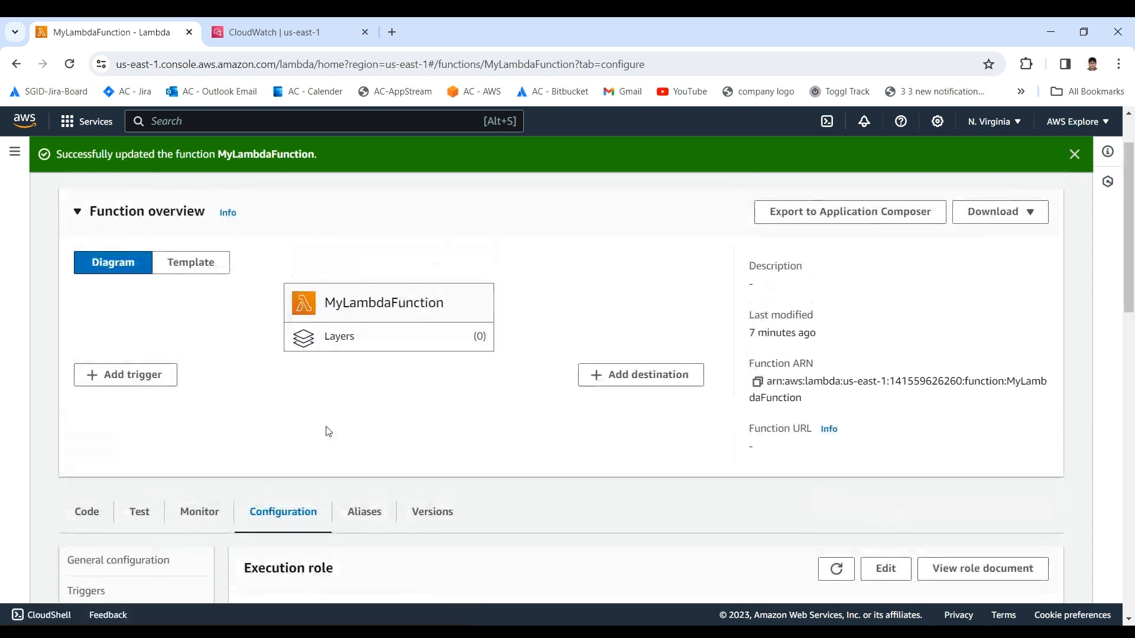
scroll(325, 430, down, 1)
scroll(254, 357, down, 1)
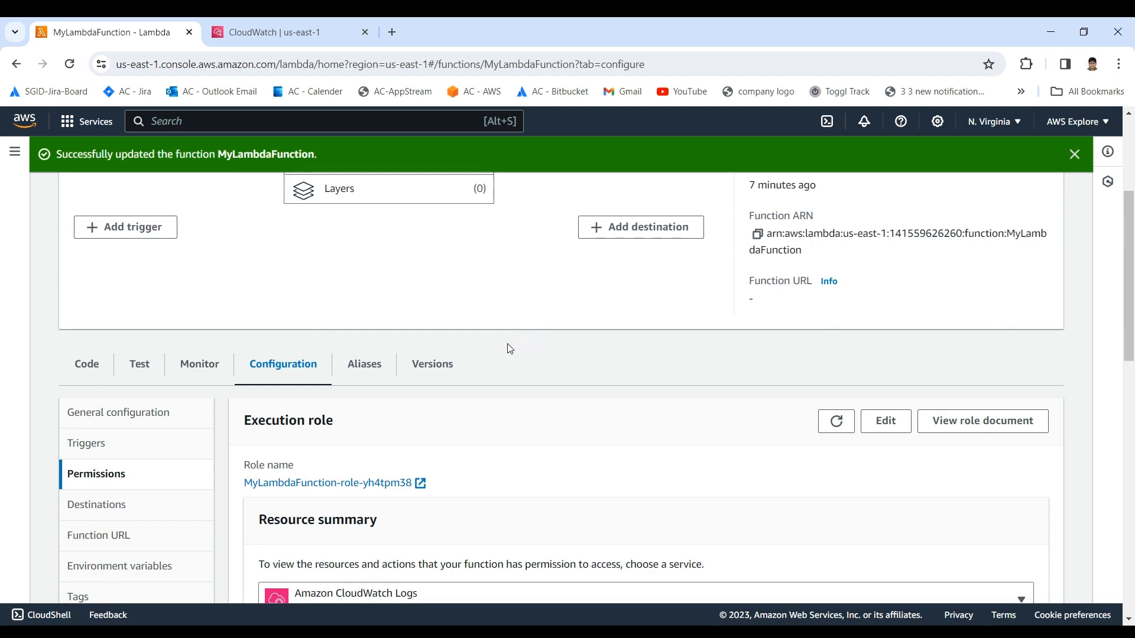
scroll(449, 349, down, 1)
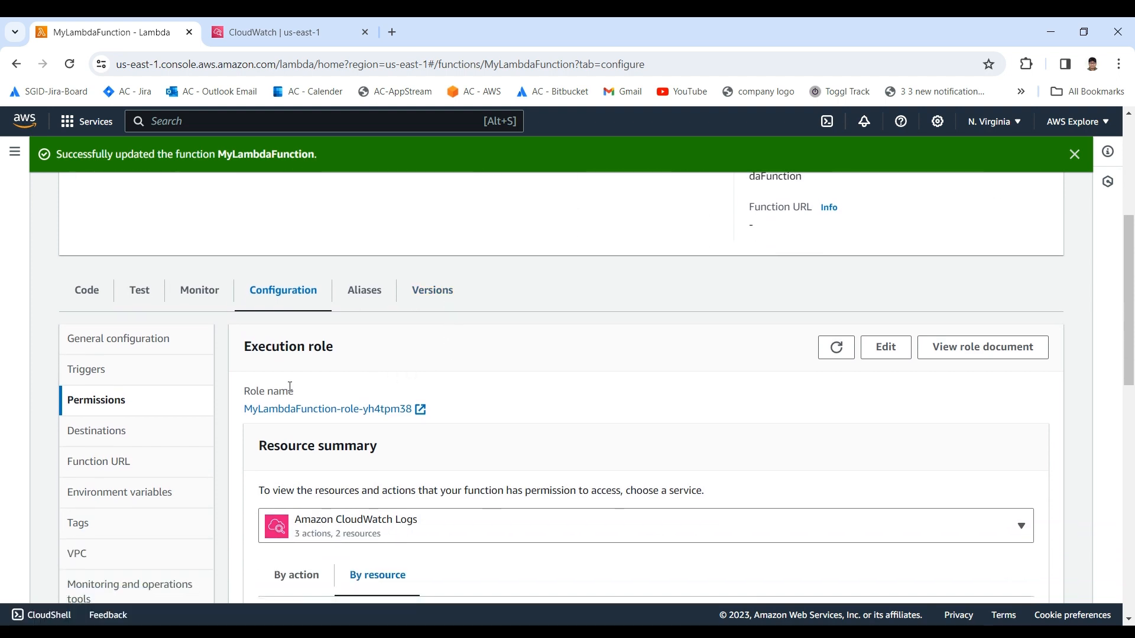
drag(251, 390, 391, 392)
click(332, 393)
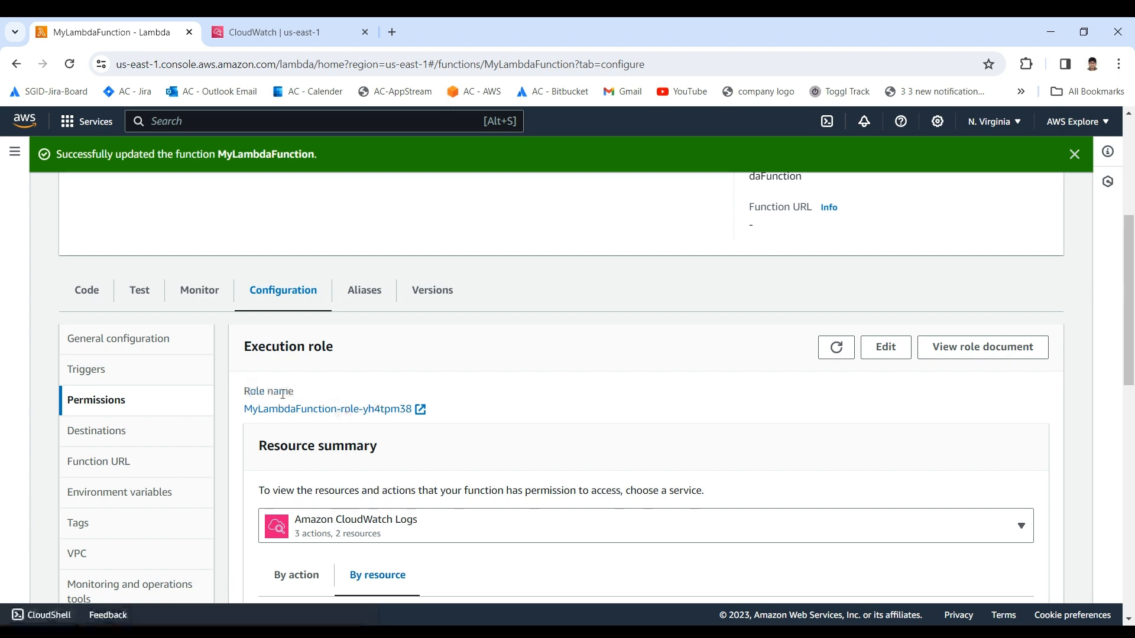
scroll(390, 417, down, 1)
scroll(397, 413, down, 5)
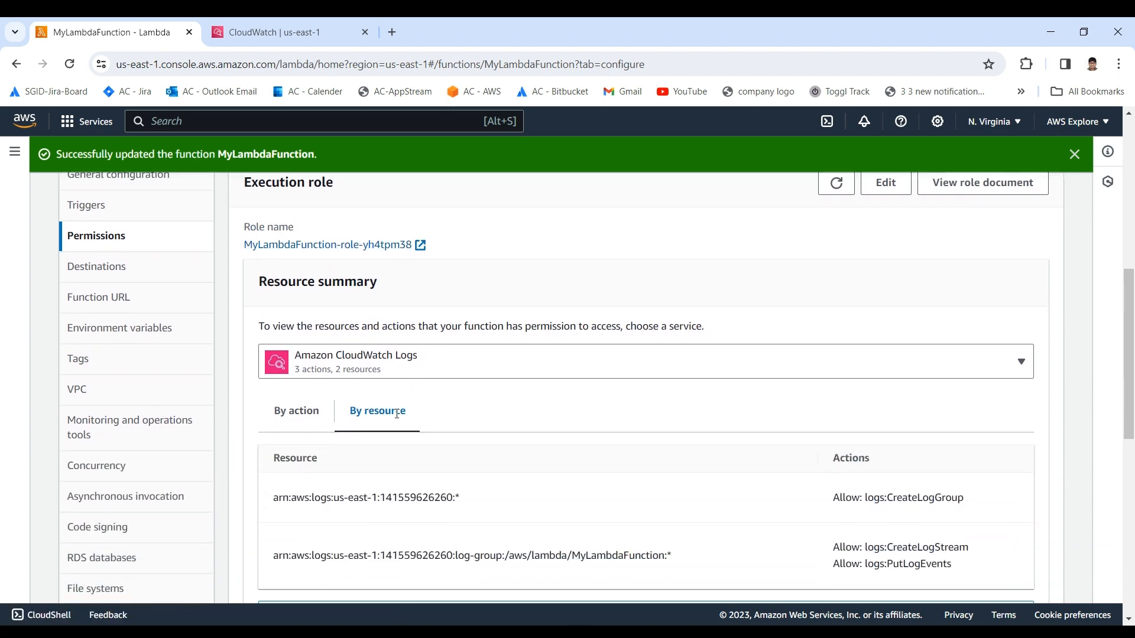
scroll(396, 426, up, 4)
scroll(396, 425, up, 3)
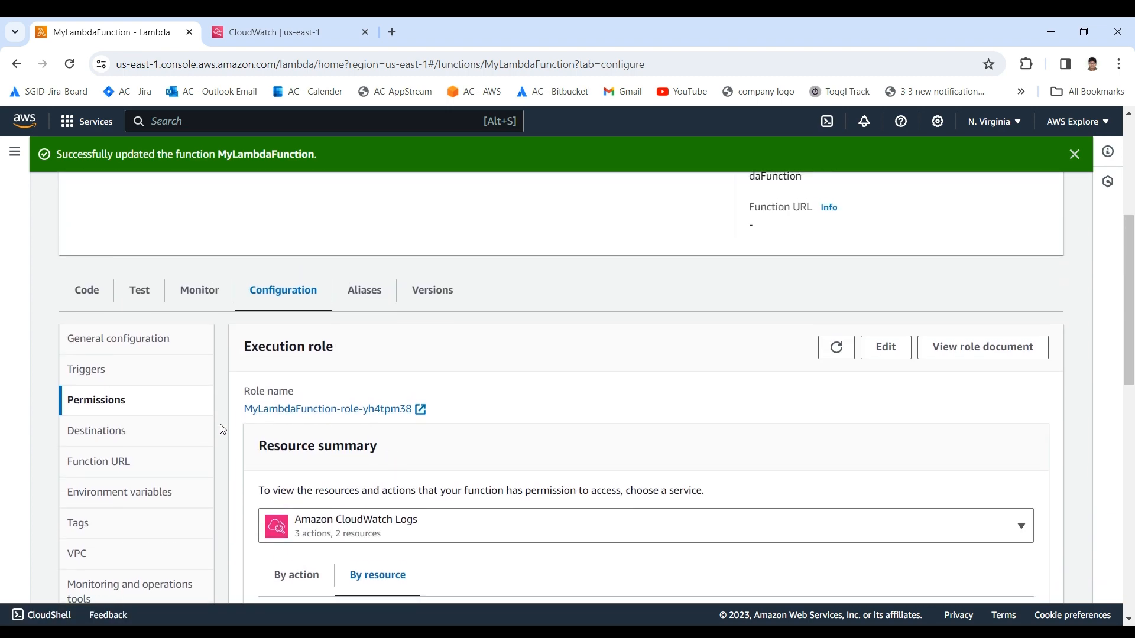
Step: View the function's destinations configuration and its function URL configuration
click(78, 437)
scroll(319, 440, down, 1)
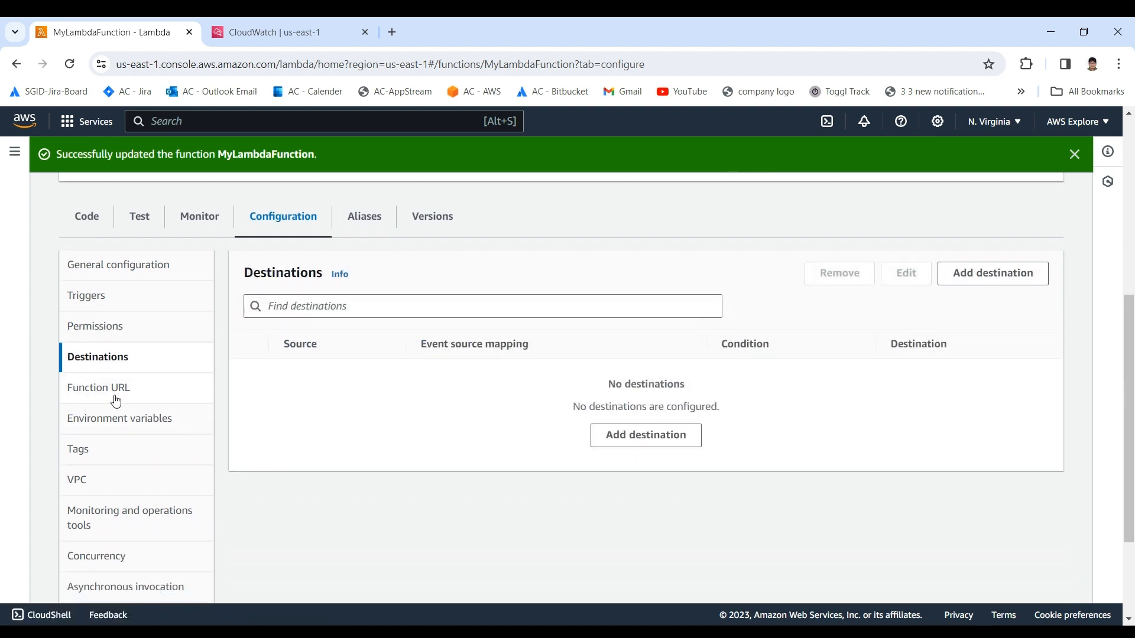
click(116, 397)
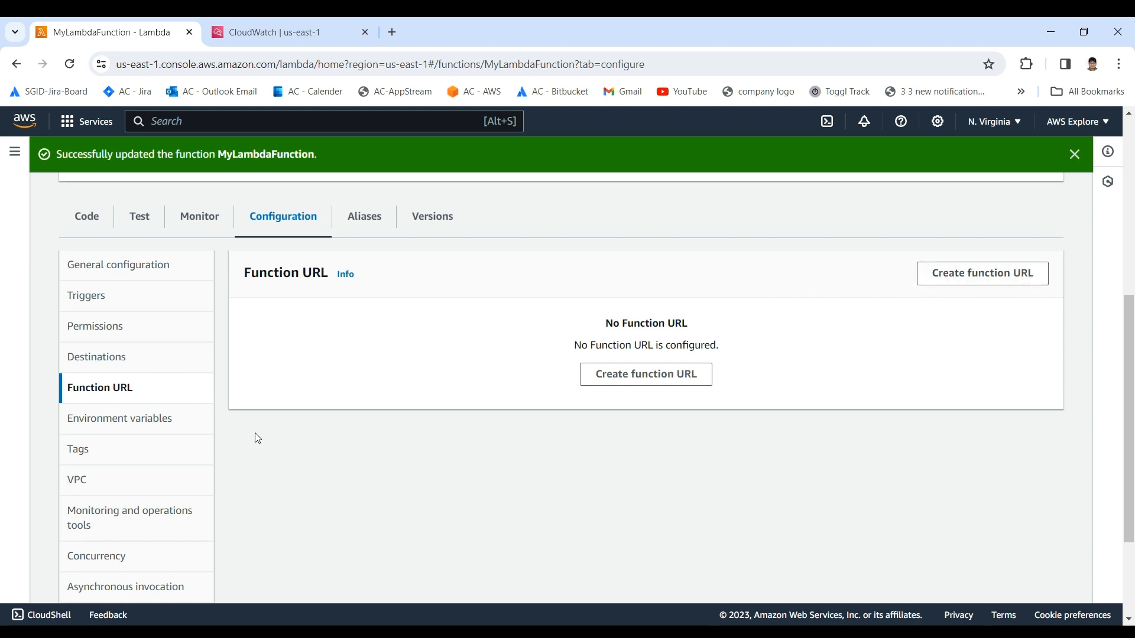
scroll(434, 284, up, 5)
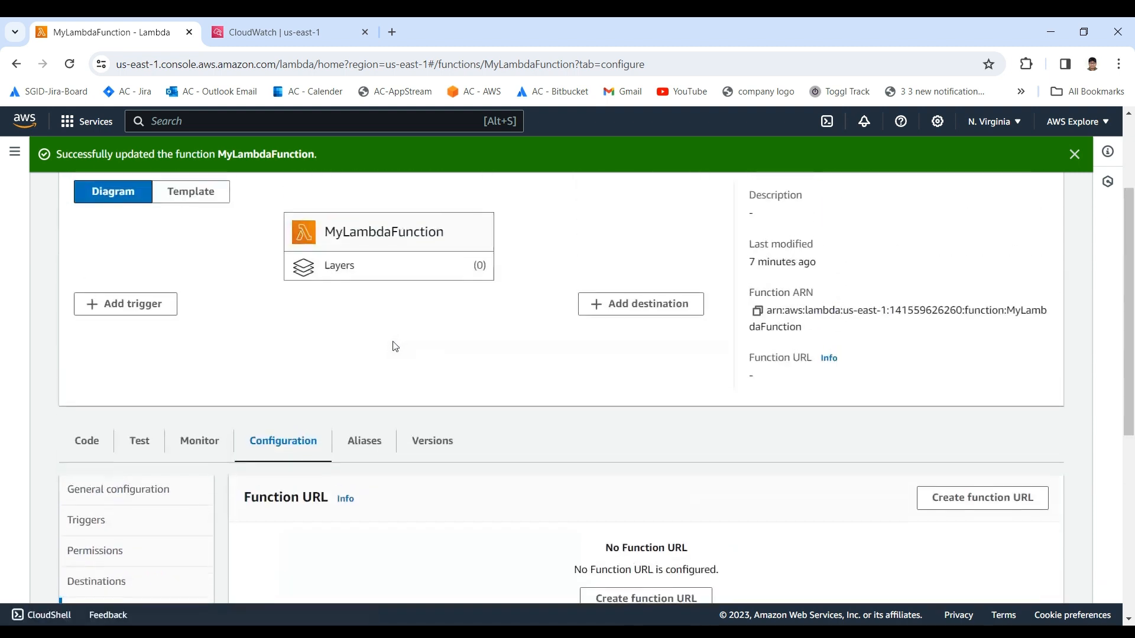
scroll(481, 324, down, 5)
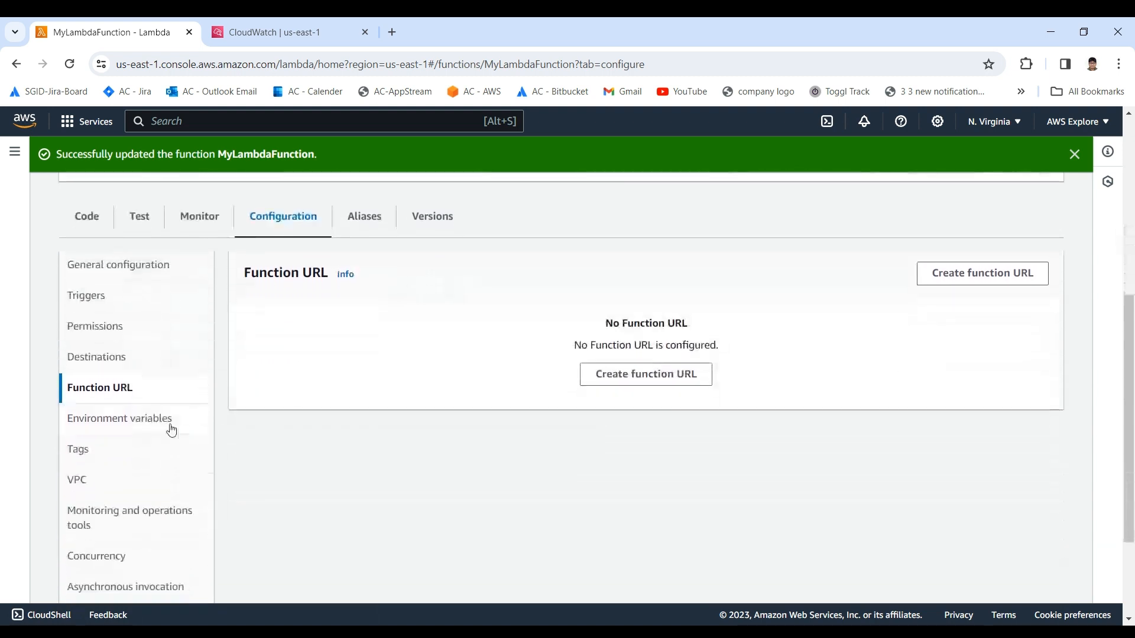
Step: Open the function's environment variables configuration and look over its key and value list
click(116, 423)
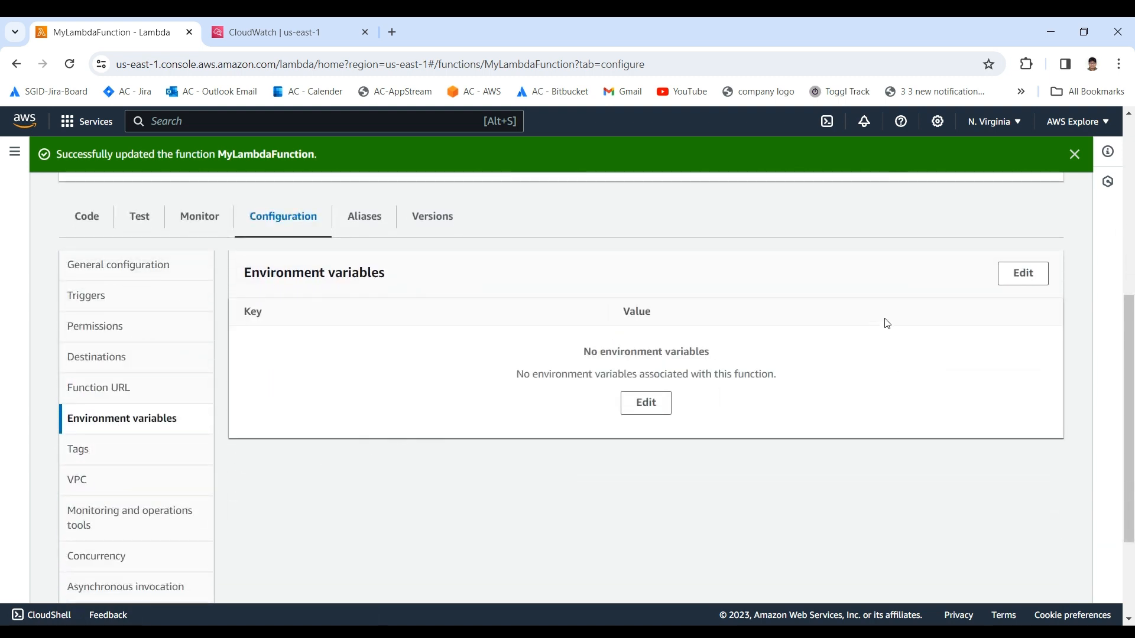
scroll(581, 429, up, 5)
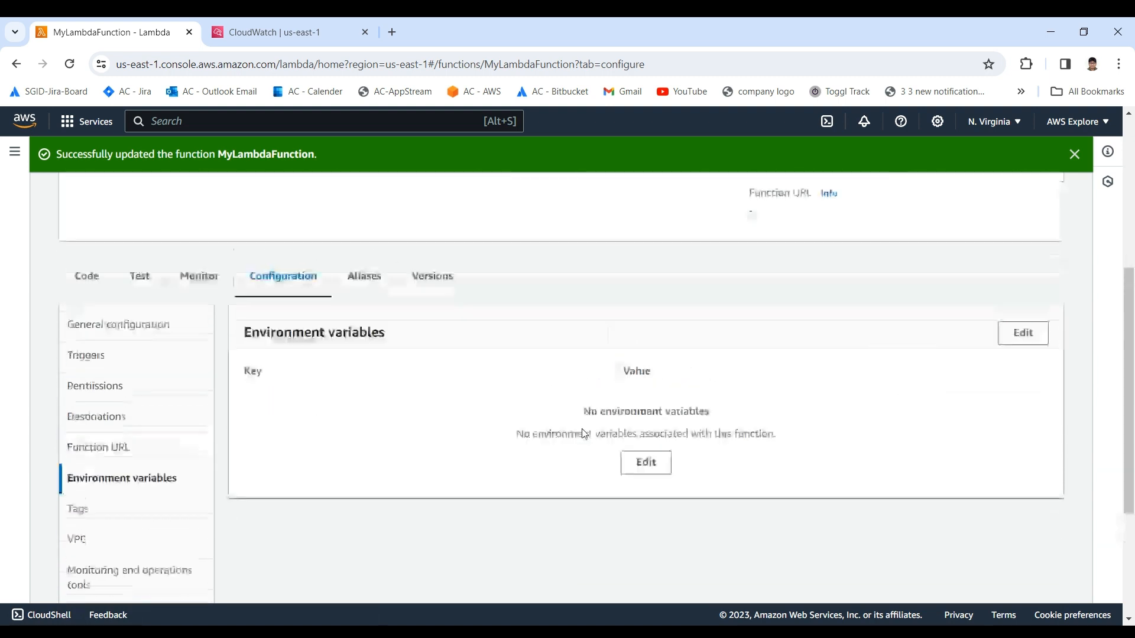
scroll(69, 523, down, 3)
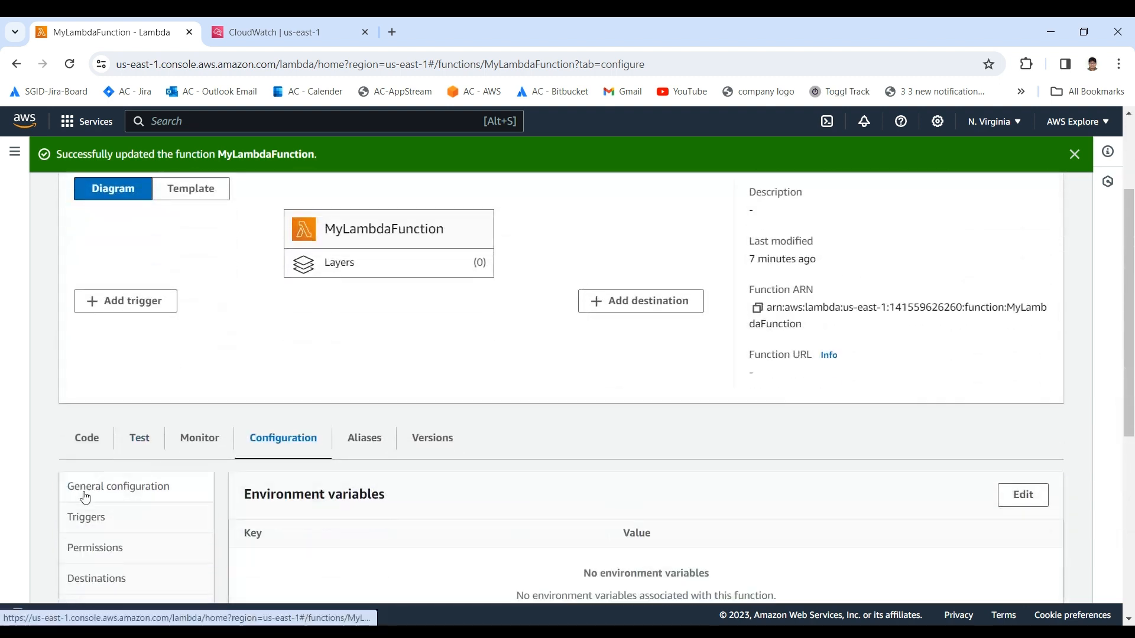
scroll(479, 494, down, 3)
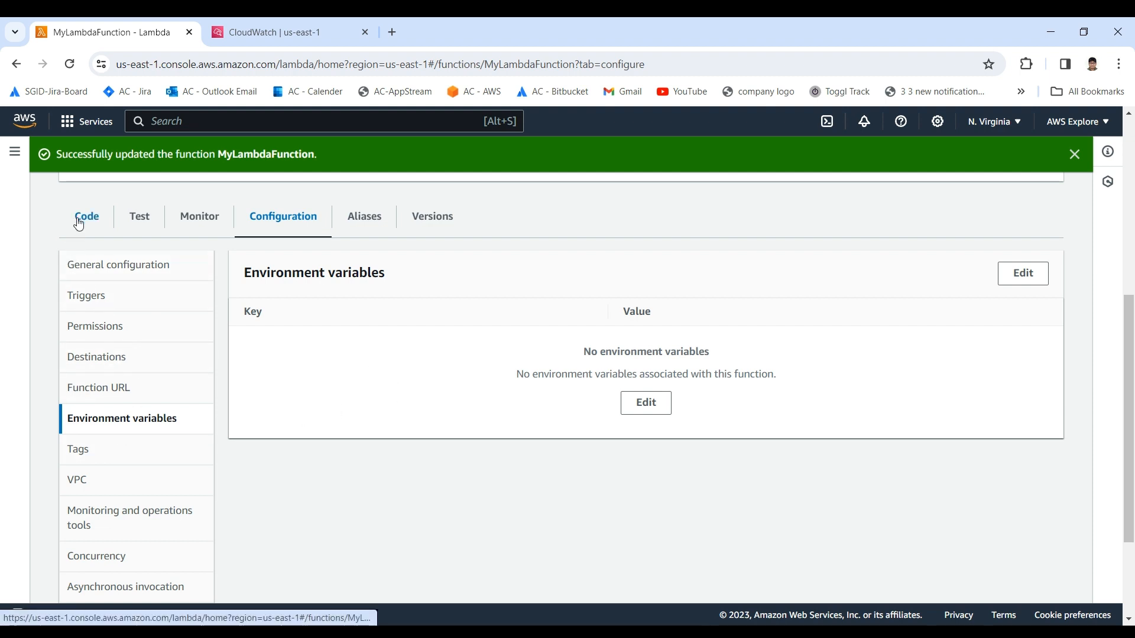
Step: Open the function's VPC configuration and check whether a network connection is set up
scroll(83, 478, down, 2)
scroll(83, 459, down, 1)
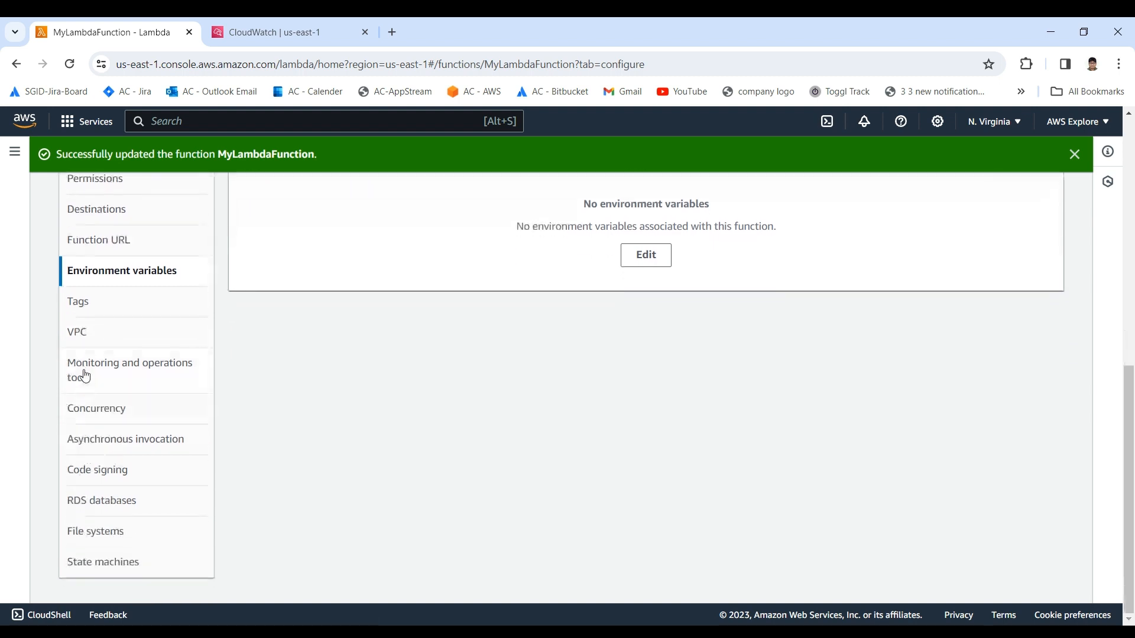
click(84, 335)
scroll(415, 390, up, 3)
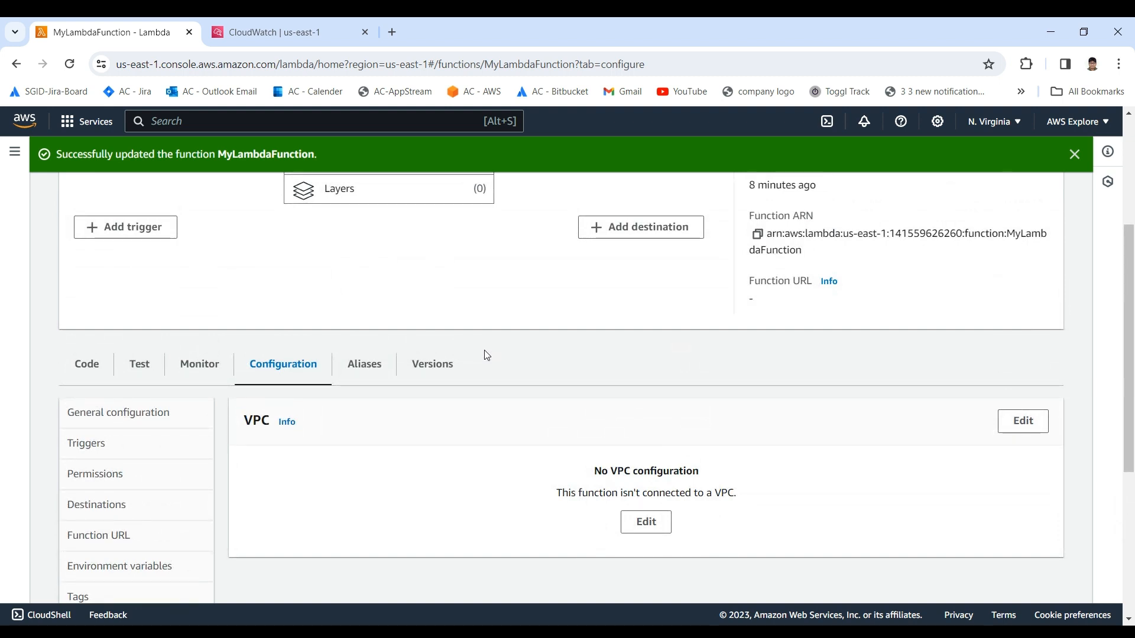
scroll(351, 297, down, 4)
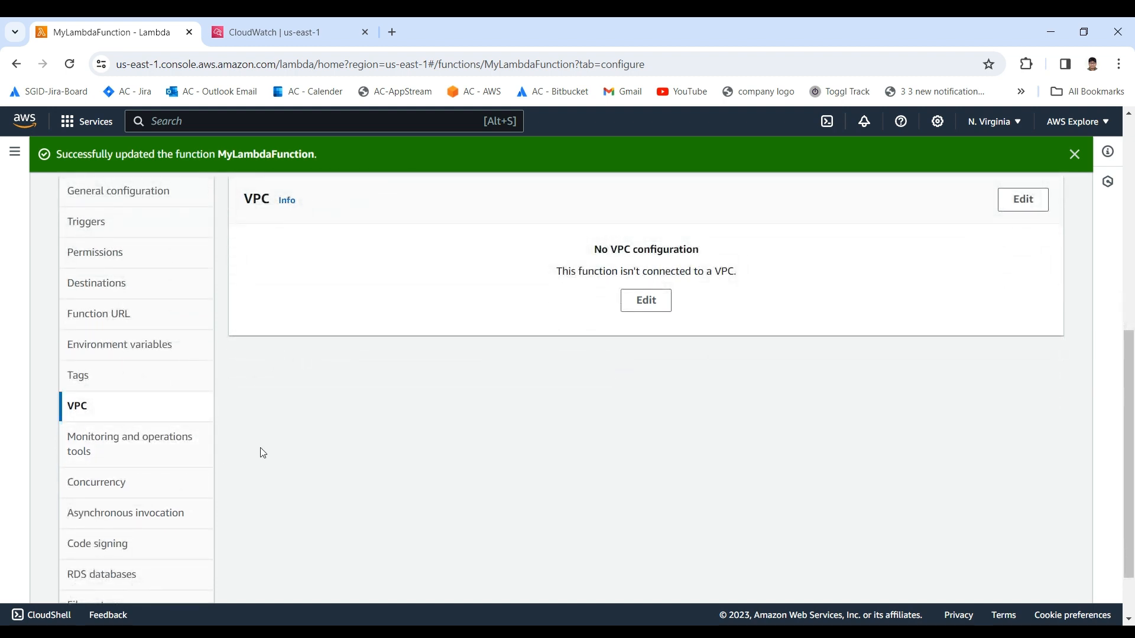
Step: Open the monitoring and operations tools configuration and examine the active tracing setting under the additional monitoring tools
scroll(136, 459, down, 1)
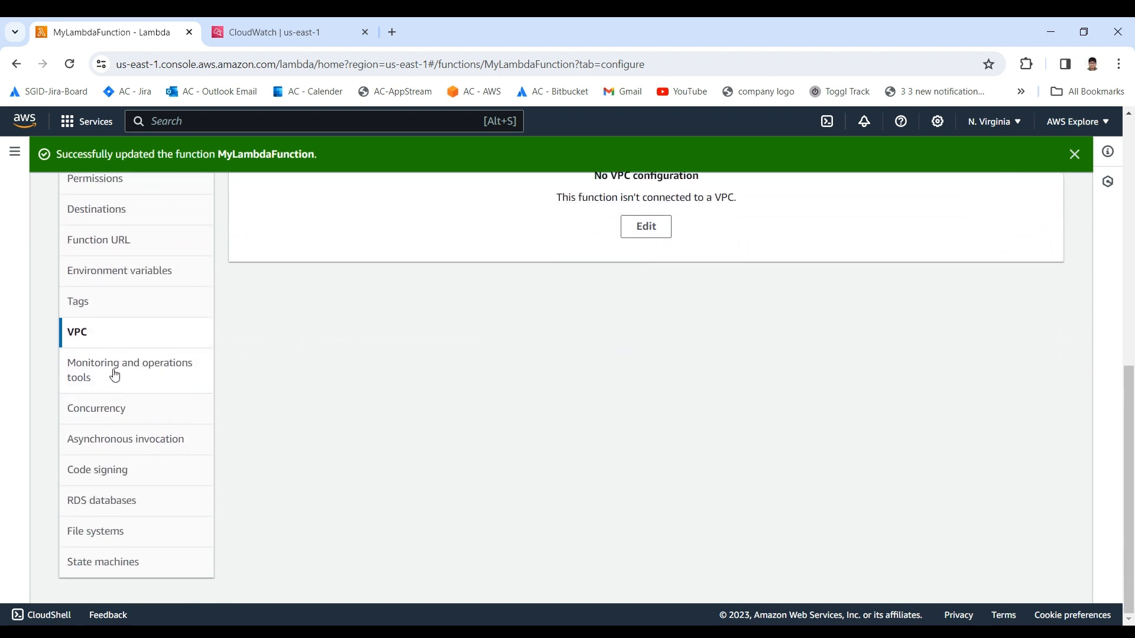
click(115, 376)
scroll(264, 392, up, 2)
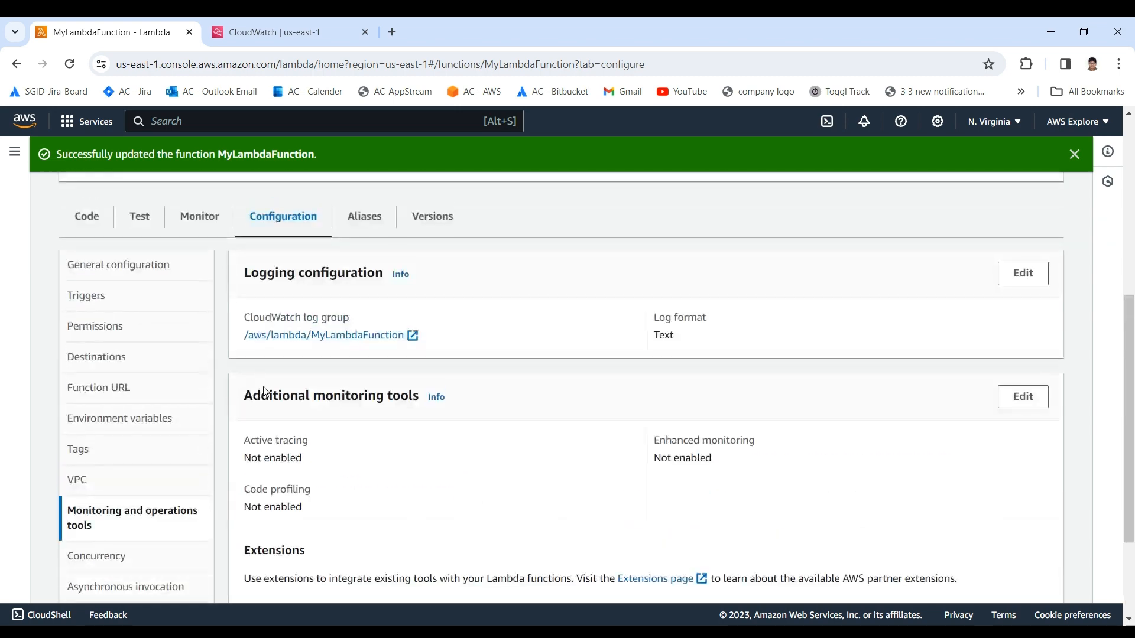
drag(249, 366, 353, 451)
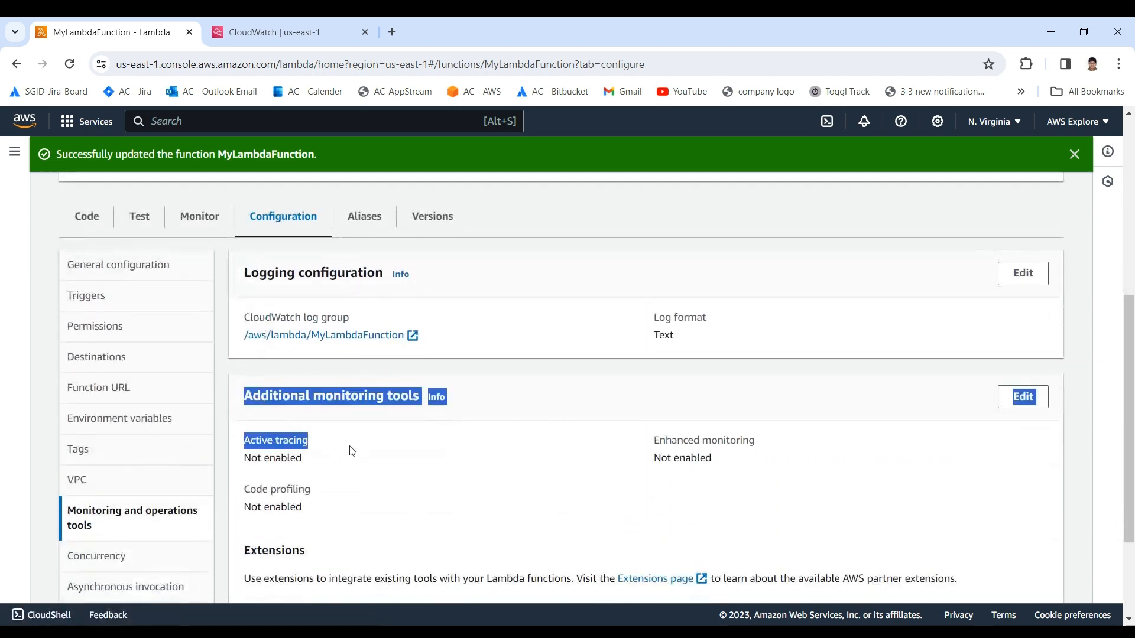
click(357, 453)
scroll(357, 452, down, 1)
mouse_move(243, 369)
mouse_down()
mouse_move(263, 385)
mouse_move(326, 393)
mouse_up()
click(324, 389)
click(326, 393)
Step: Examine the enhanced monitoring and code profiling settings among the additional monitoring tools
drag(643, 359, 724, 383)
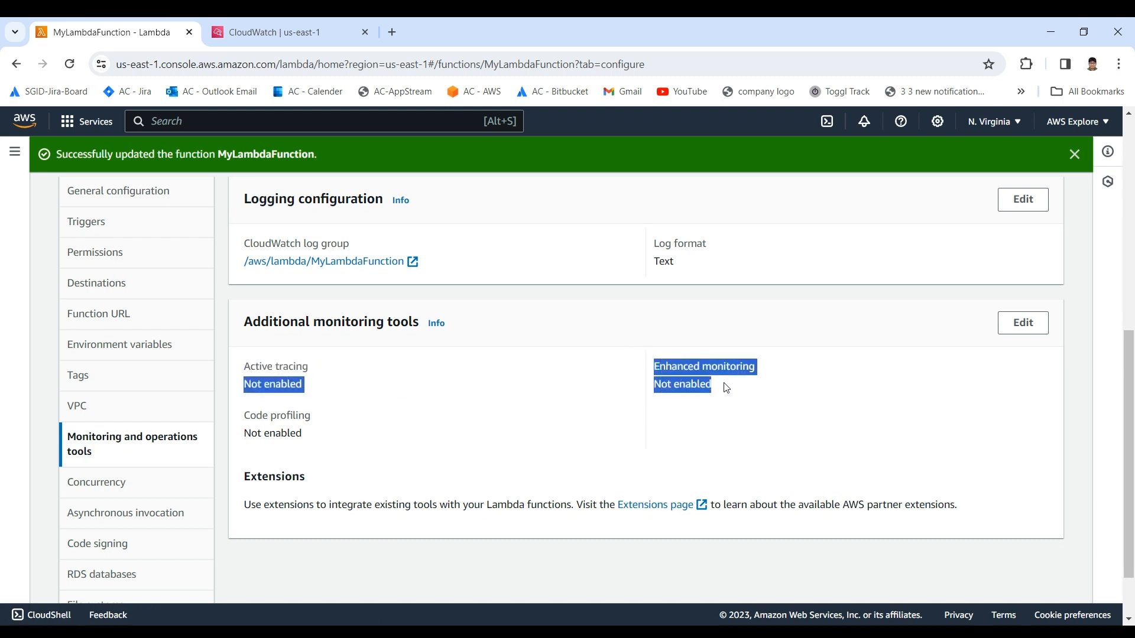
click(724, 384)
drag(642, 356, 727, 391)
click(727, 390)
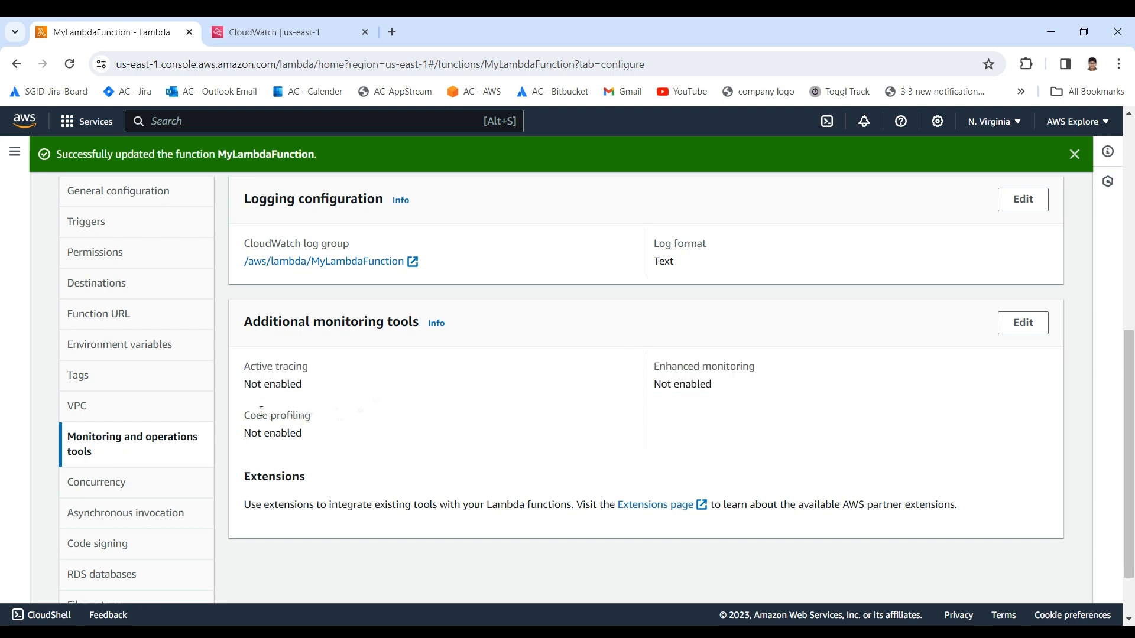
drag(244, 412, 328, 439)
click(332, 439)
scroll(742, 363, up, 1)
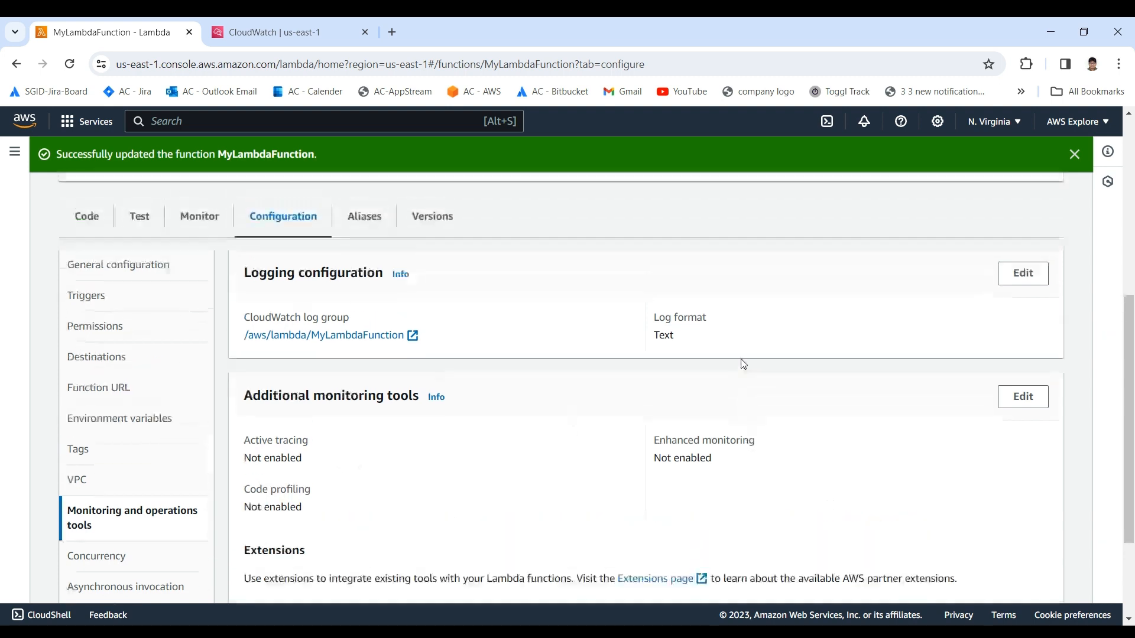
Step: Open the function's concurrency configuration and examine the unreserved account concurrency value
scroll(595, 390, down, 2)
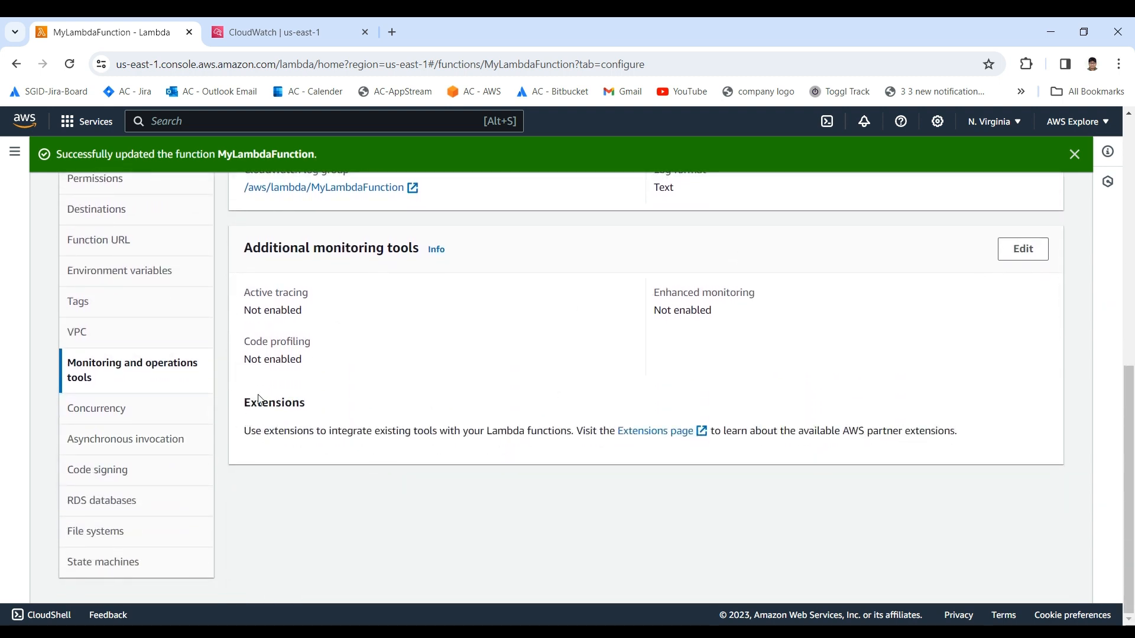
click(129, 414)
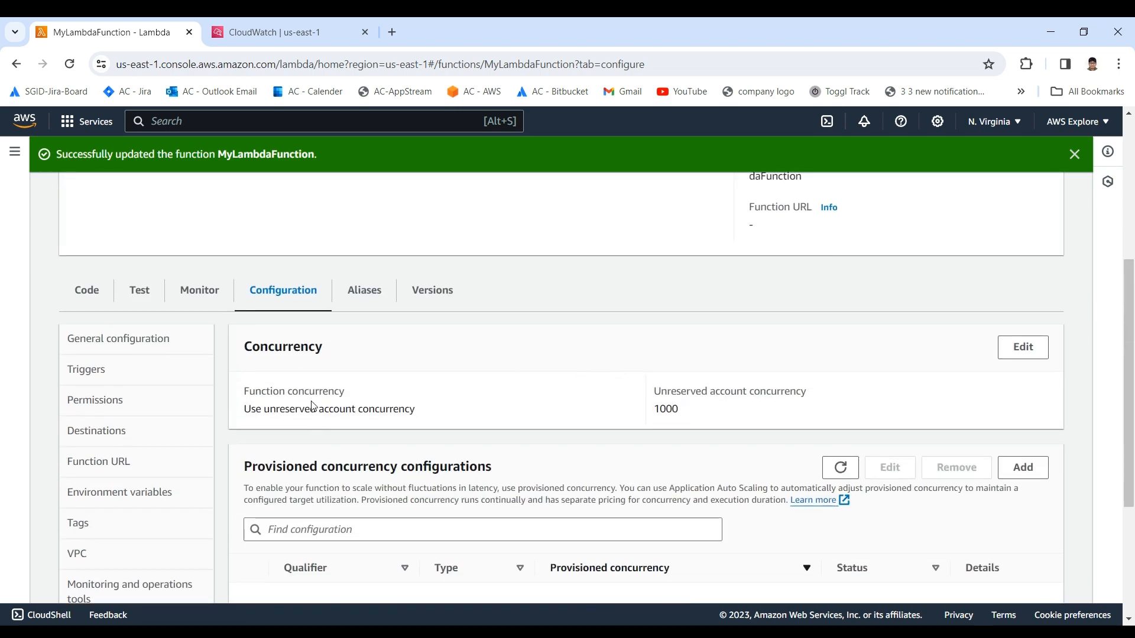
drag(358, 388, 676, 409)
click(654, 407)
click(672, 406)
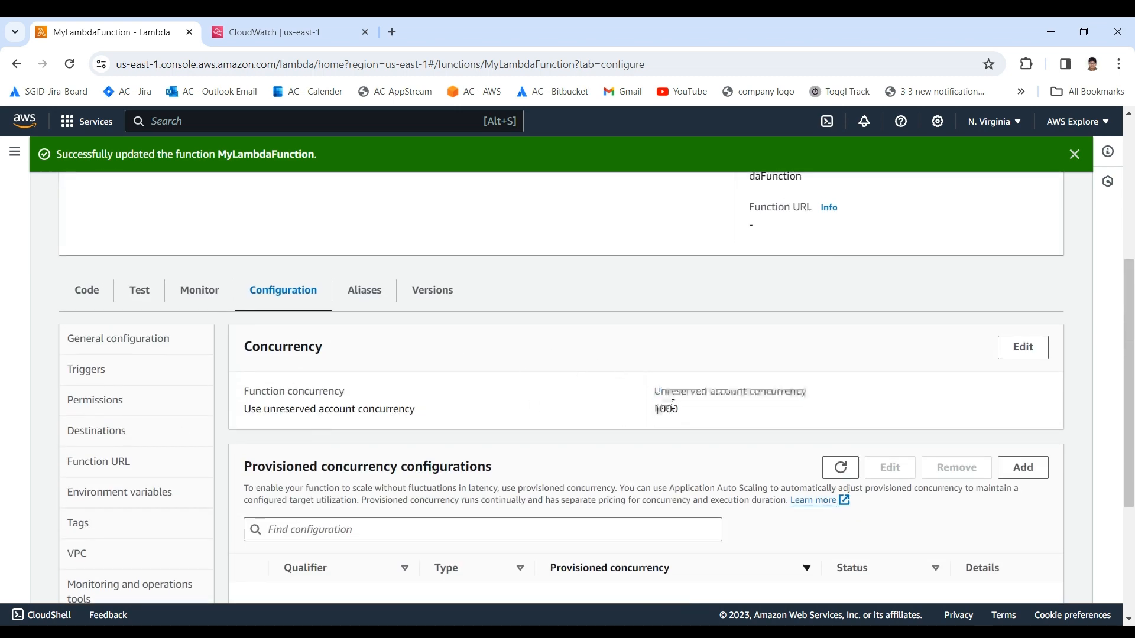
scroll(637, 399, down, 1)
drag(642, 324, 689, 341)
click(707, 331)
click(713, 333)
click(707, 337)
click(690, 341)
Step: Examine the function concurrency setting and the provisioned concurrency configurations list
scroll(678, 350, down, 1)
scroll(438, 371, up, 1)
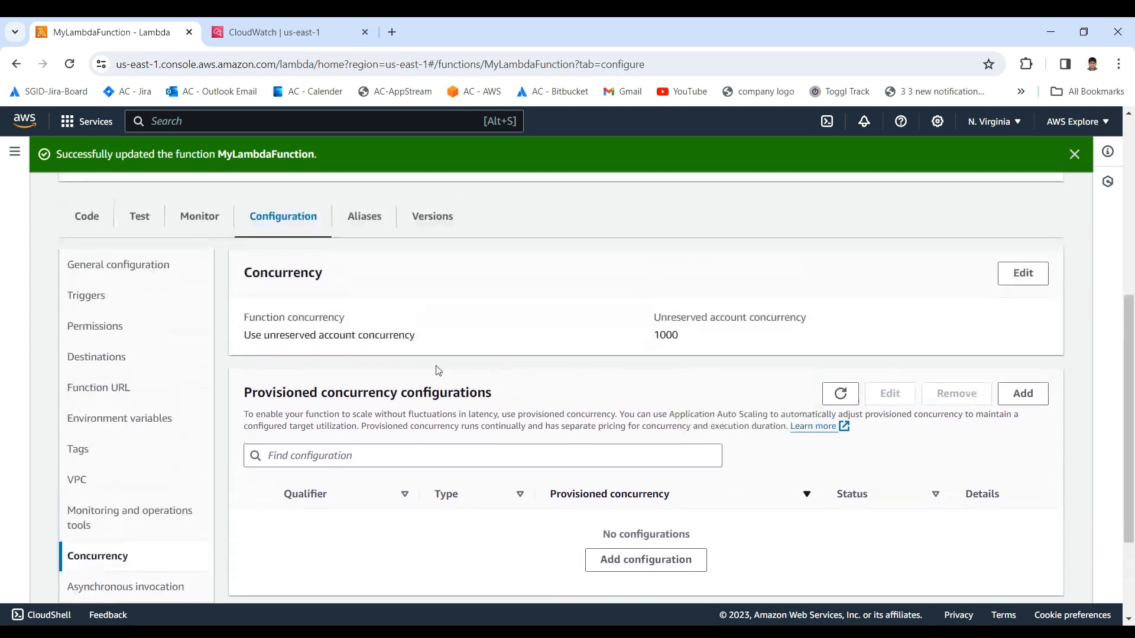
drag(243, 335, 440, 332)
click(441, 332)
scroll(434, 349, down, 2)
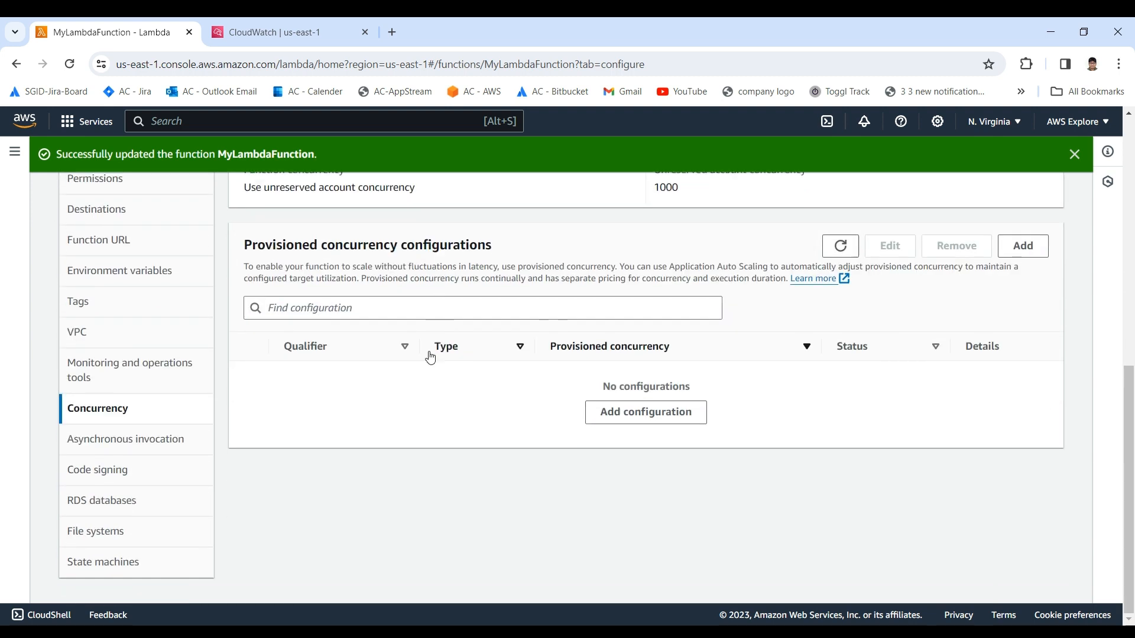
scroll(388, 399, up, 3)
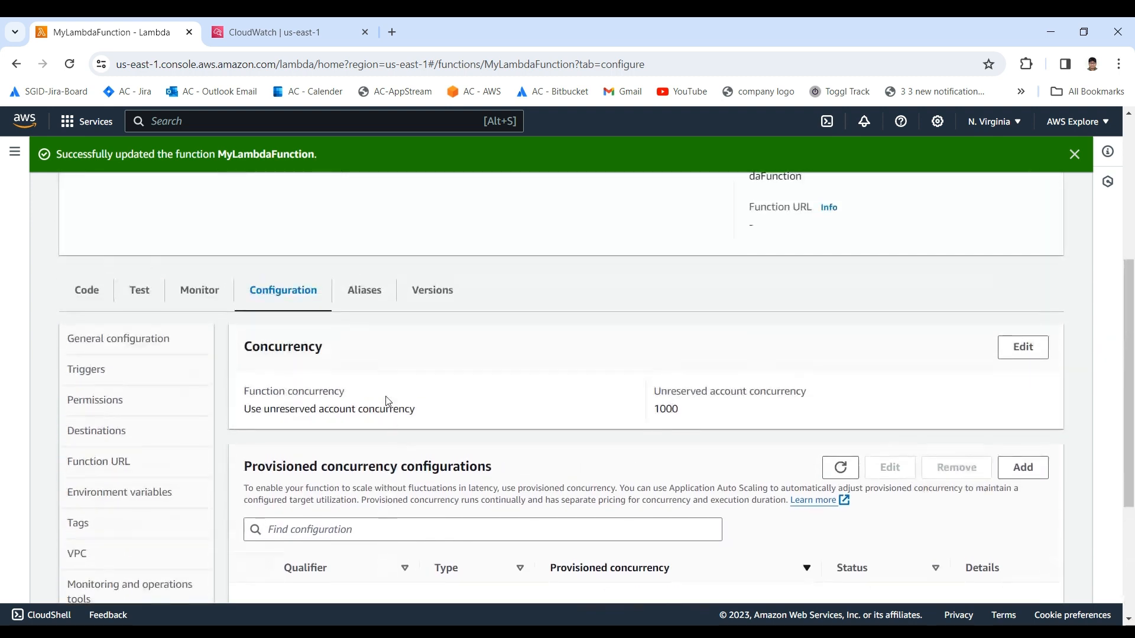
Step: Open the function's asynchronous invocation configuration and examine the maximum age of event setting
scroll(388, 401, down, 3)
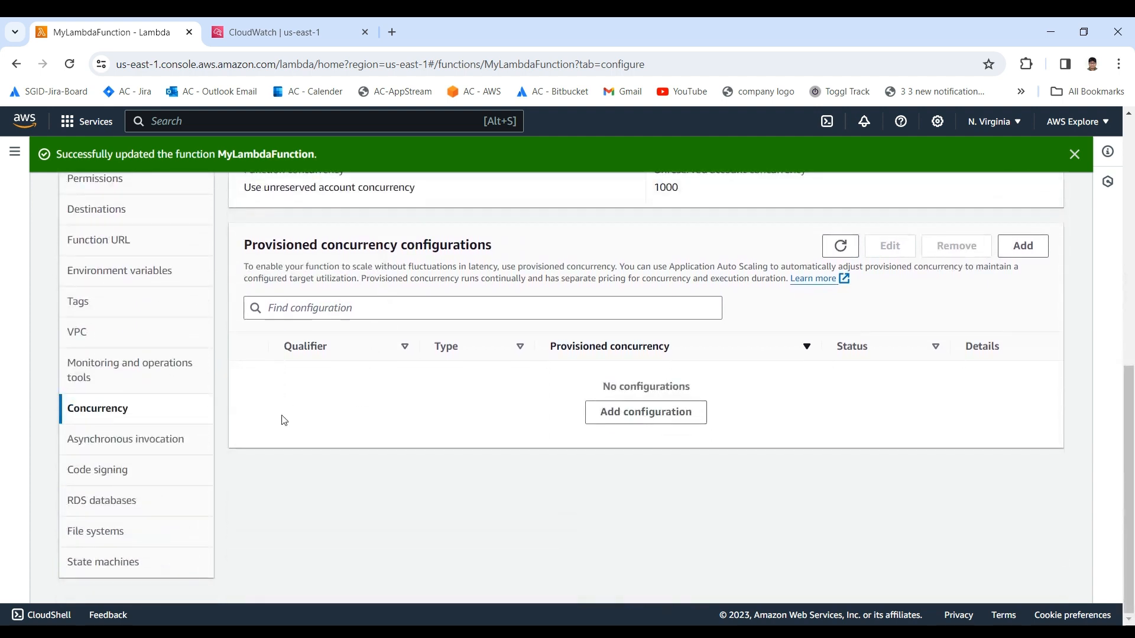
click(112, 440)
scroll(280, 448, up, 3)
drag(240, 381, 466, 415)
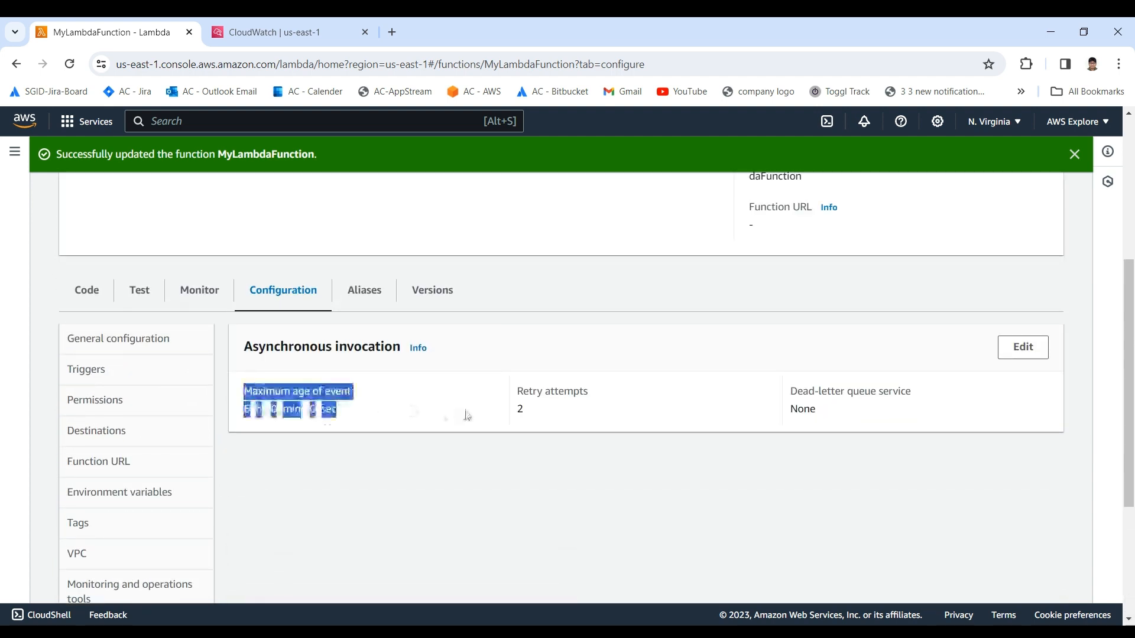
click(466, 416)
drag(243, 347, 372, 415)
click(372, 415)
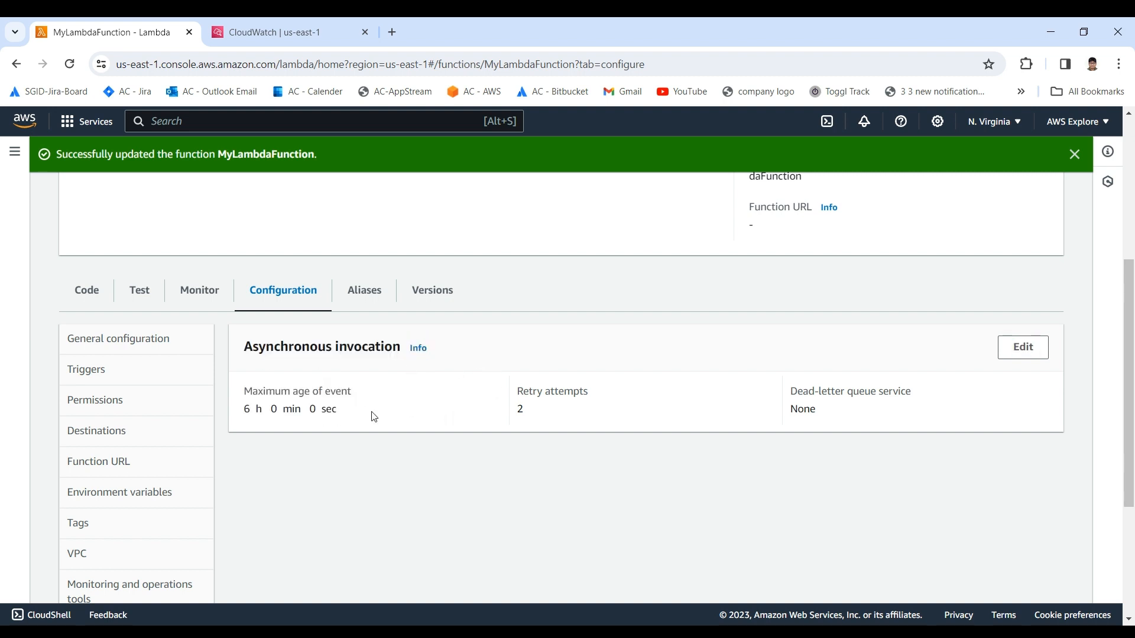
Step: Examine the retry attempts setting in the asynchronous invocation configuration
scroll(501, 337, down, 1)
drag(502, 337, 565, 354)
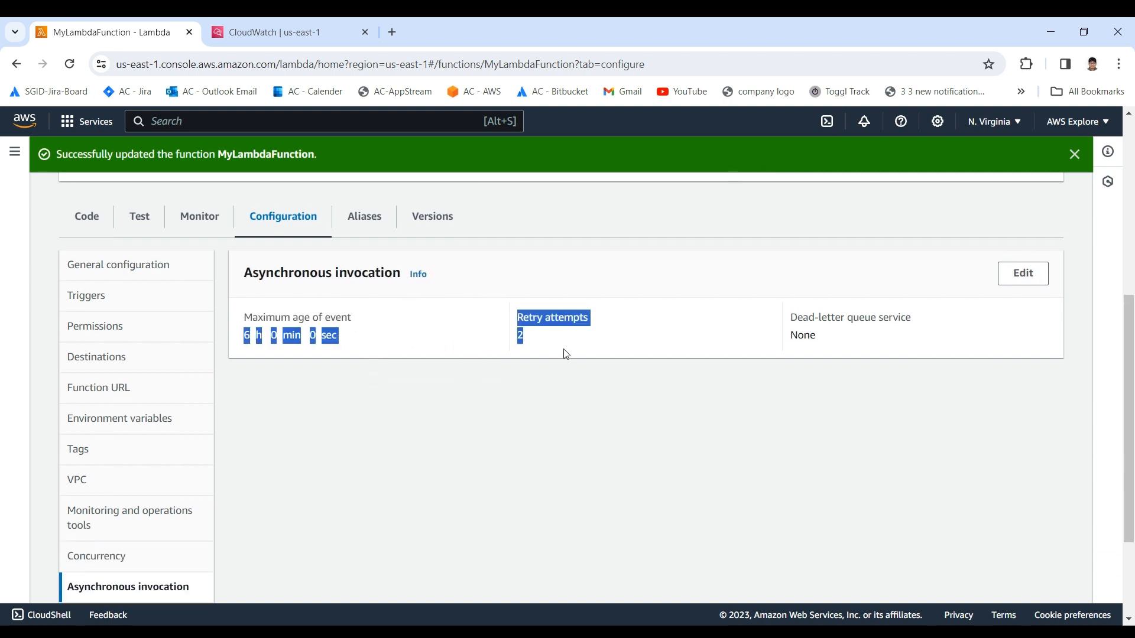
click(564, 354)
Step: Open the function's RDS databases configuration and its file systems configuration to examine both
scroll(501, 353, down, 2)
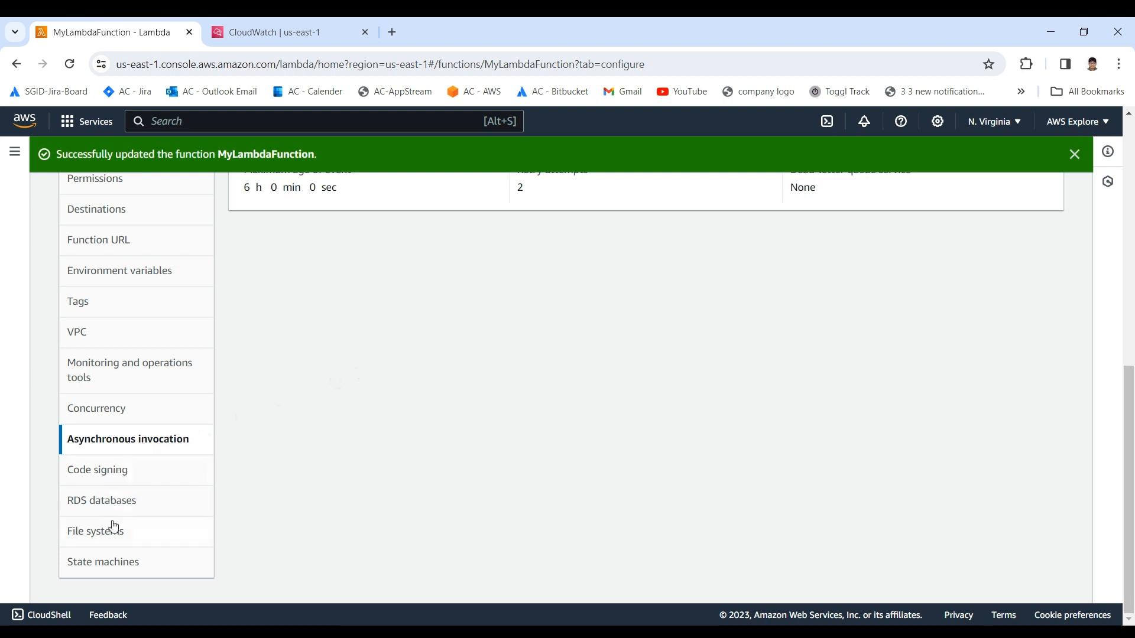
click(102, 502)
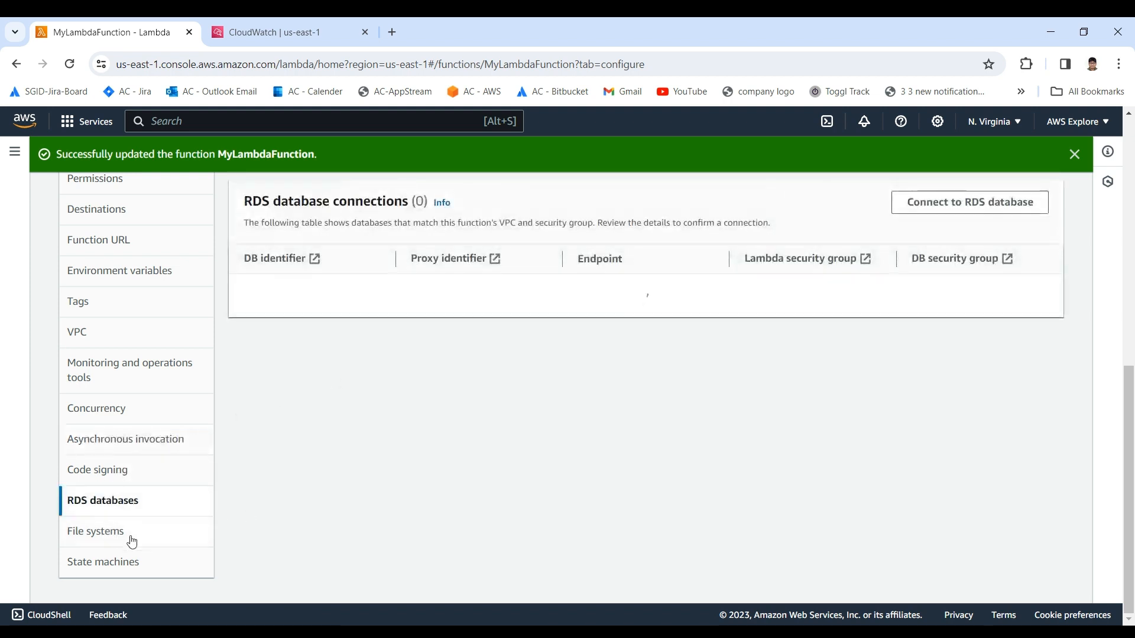
click(96, 541)
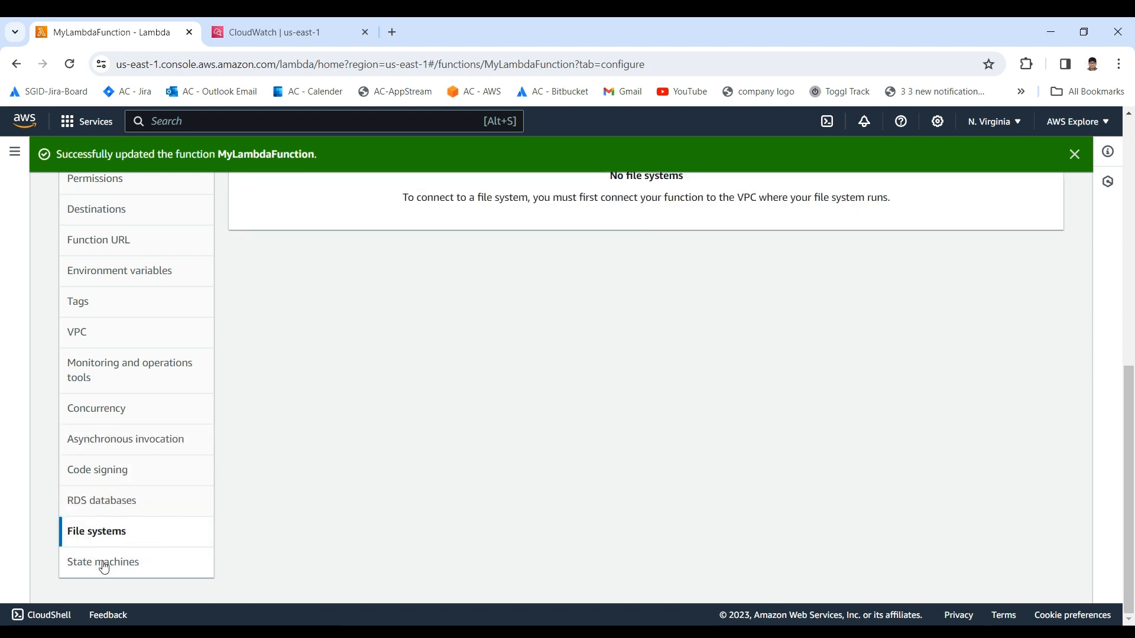
scroll(104, 567, up, 8)
scroll(317, 378, down, 4)
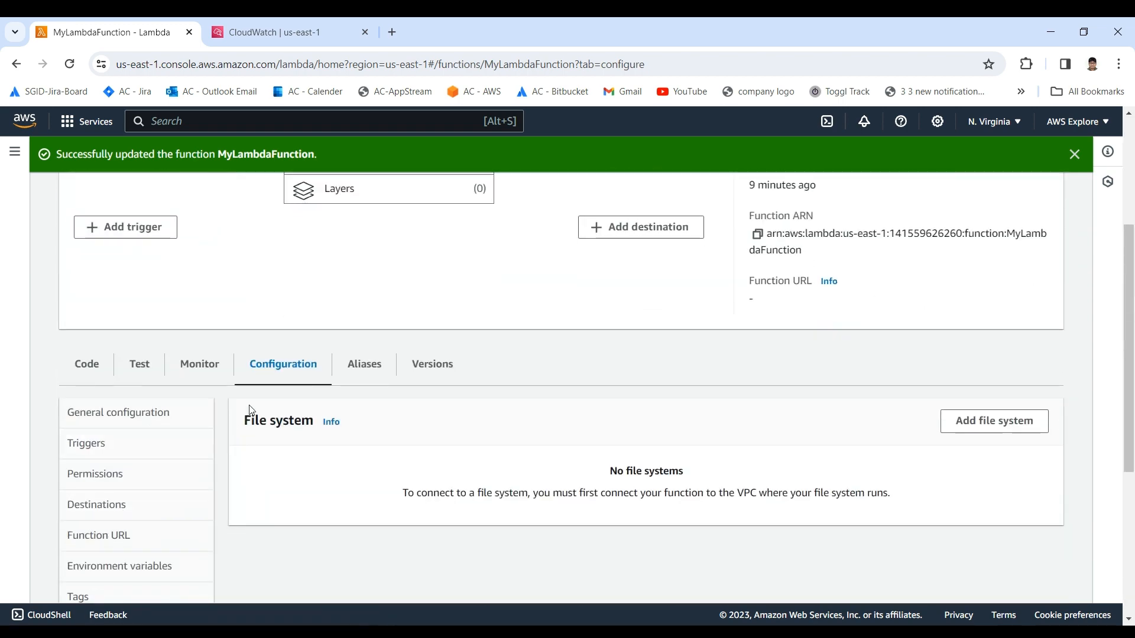
Step: Look at the function's versions list and its monitoring page
click(433, 365)
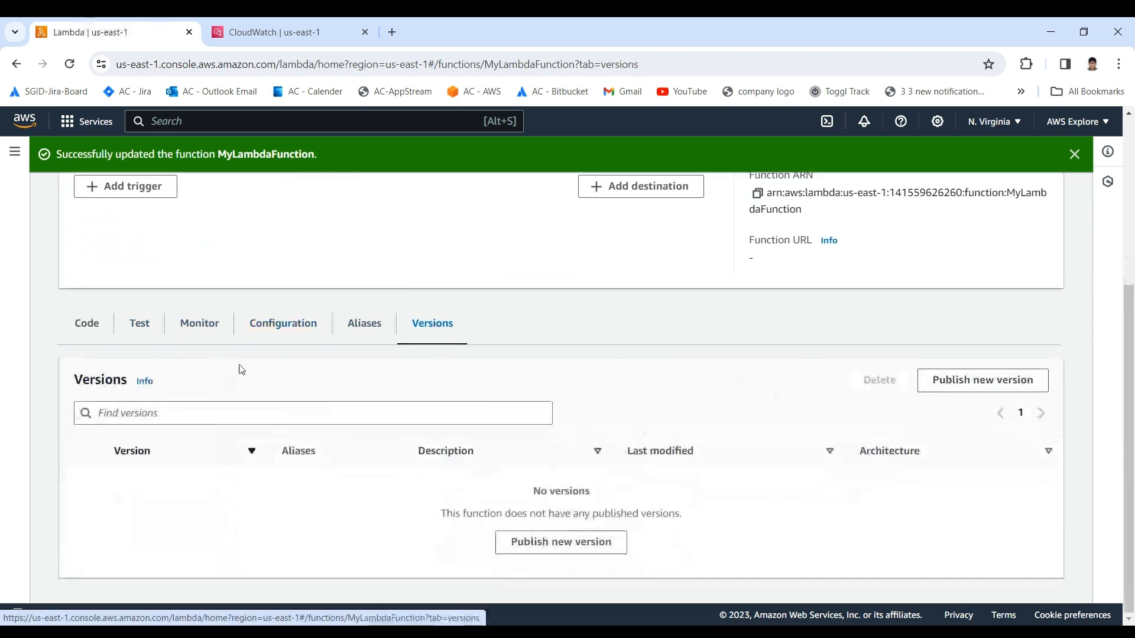
click(180, 327)
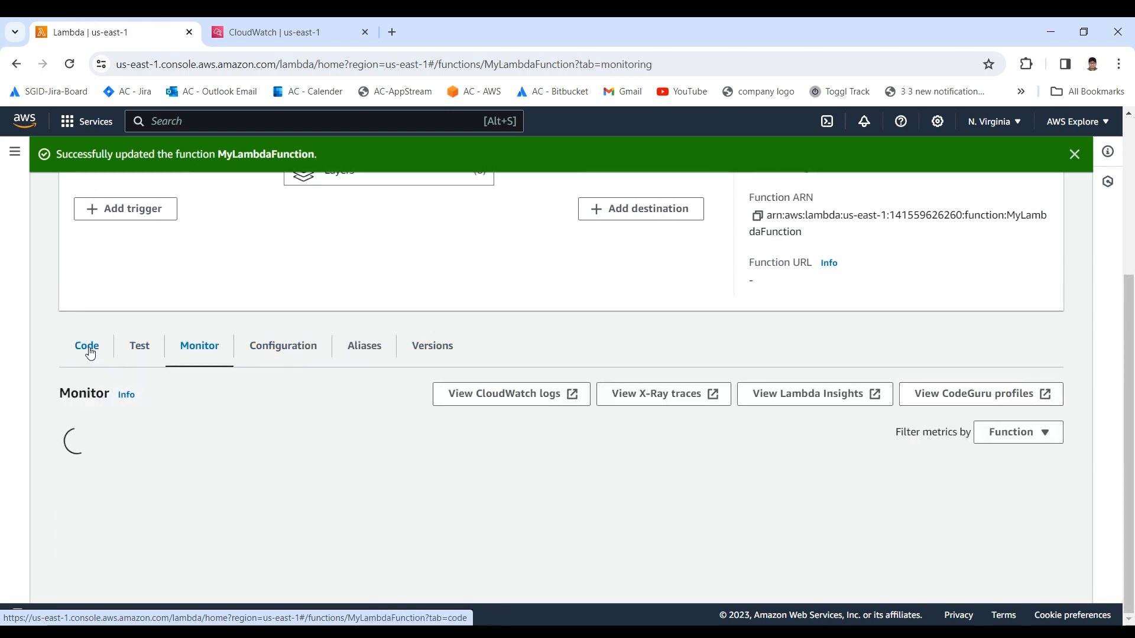
Step: Return to the function's code page and examine the code properties, runtime settings and layers sections
click(87, 325)
scroll(202, 357, down, 3)
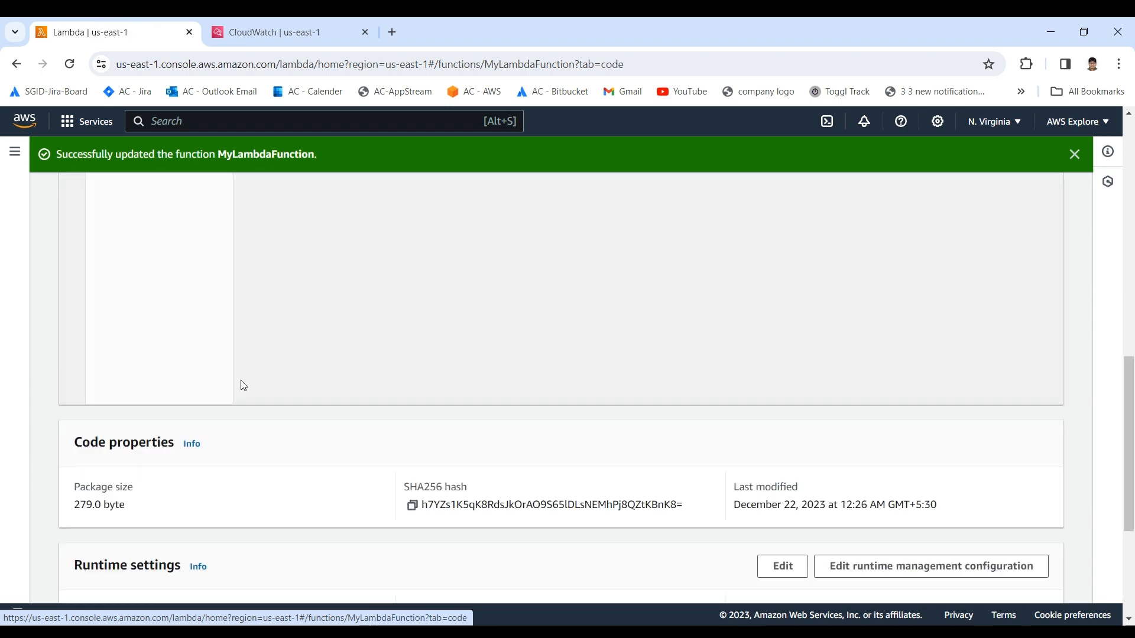
scroll(195, 355, down, 3)
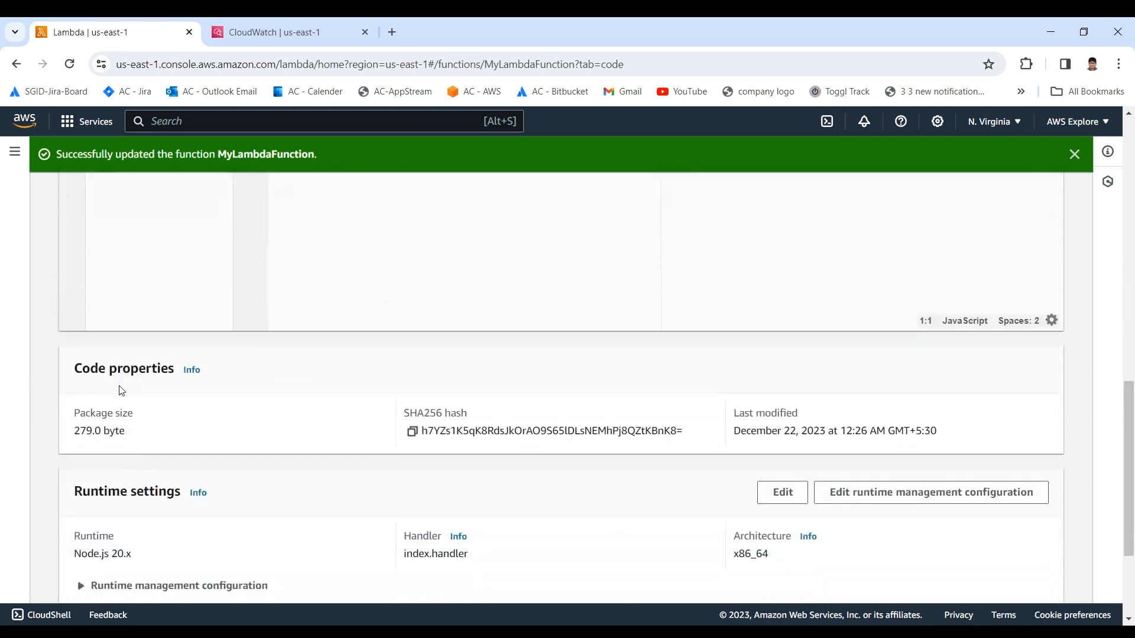
scroll(80, 388, down, 3)
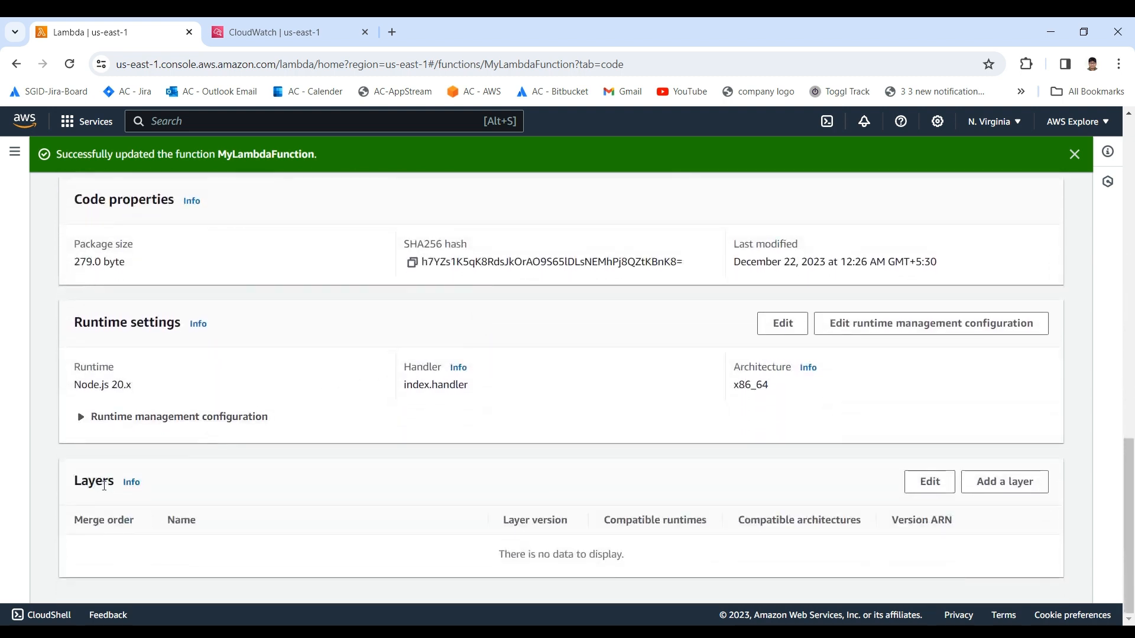
drag(73, 482, 235, 474)
click(236, 474)
Step: Examine the handler code of index.mjs in the code source editor
scroll(318, 506, up, 10)
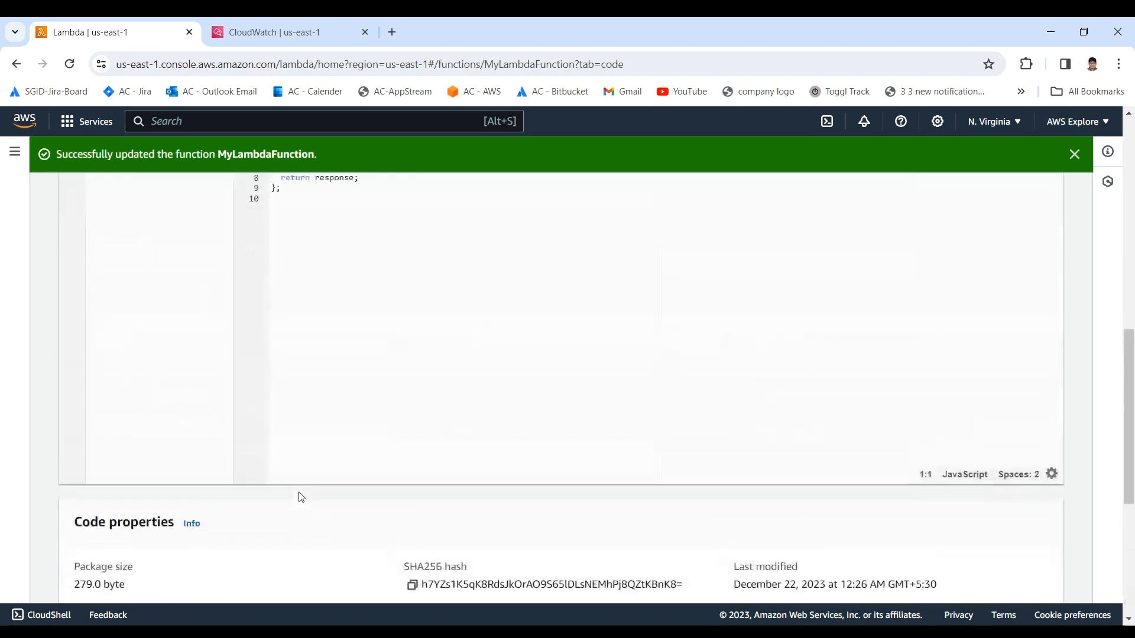
drag(342, 530, 259, 450)
click(377, 479)
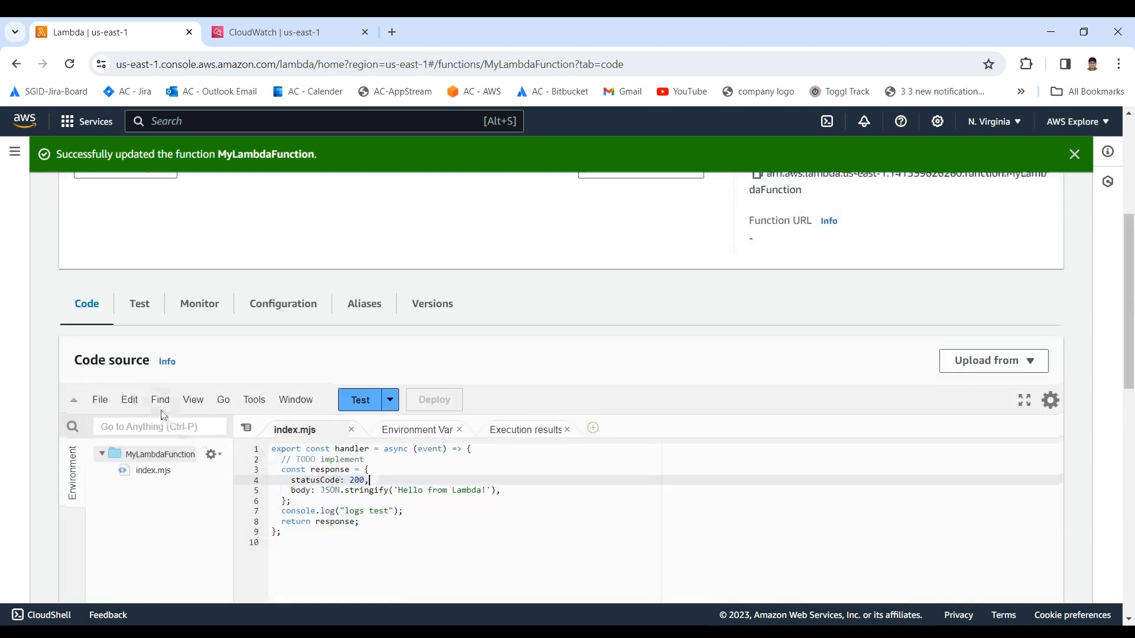
scroll(164, 413, up, 5)
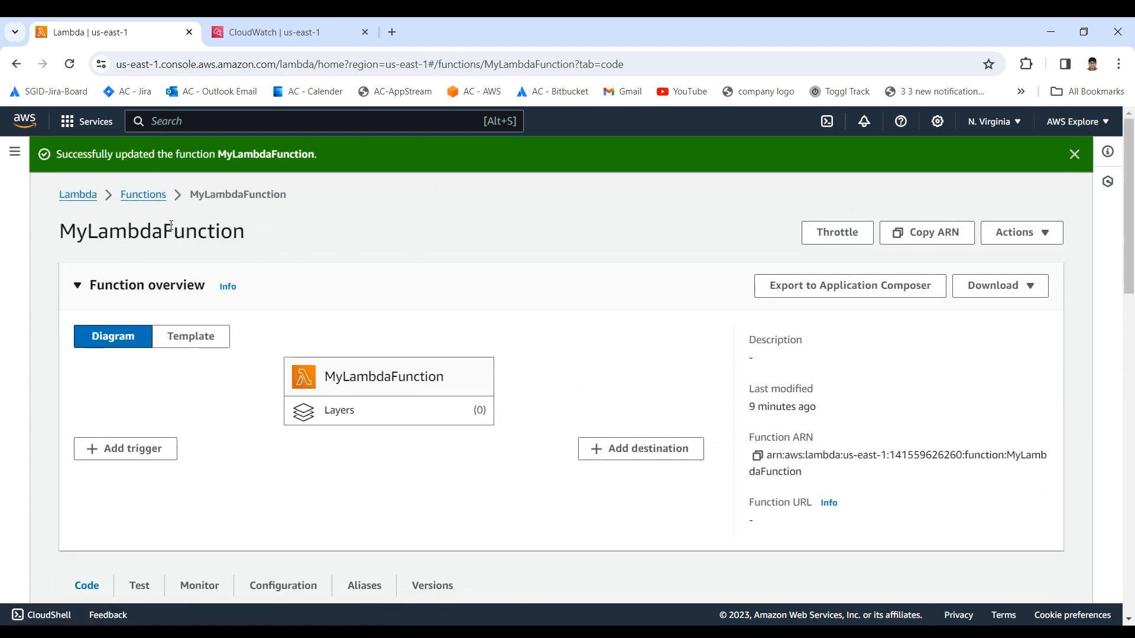
scroll(135, 350, down, 5)
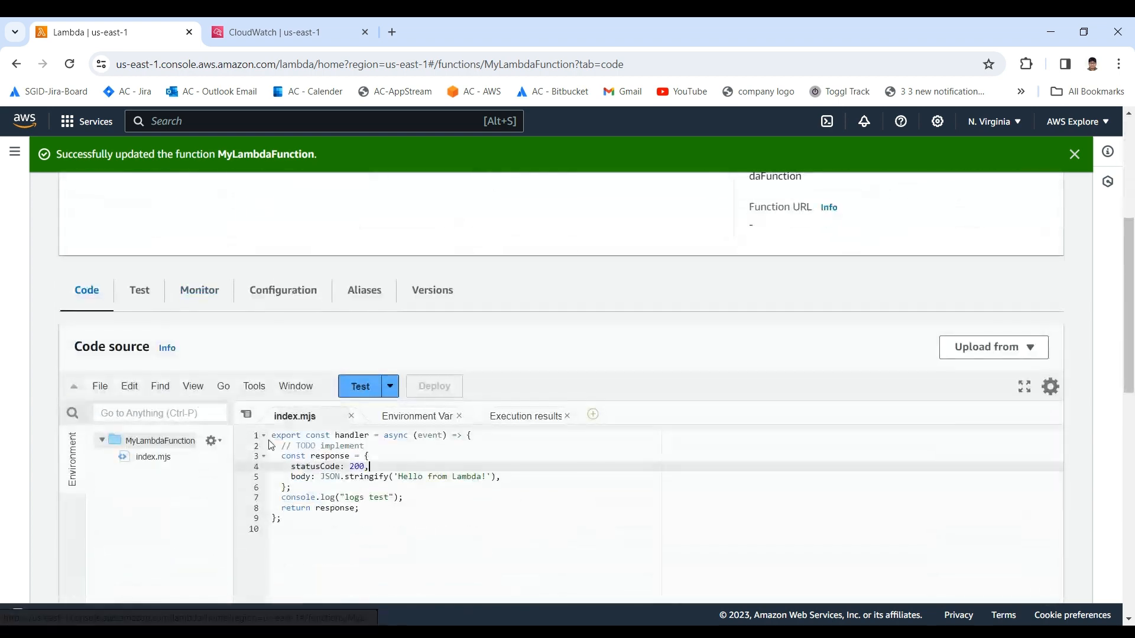
scroll(273, 442, up, 1)
scroll(273, 442, up, 3)
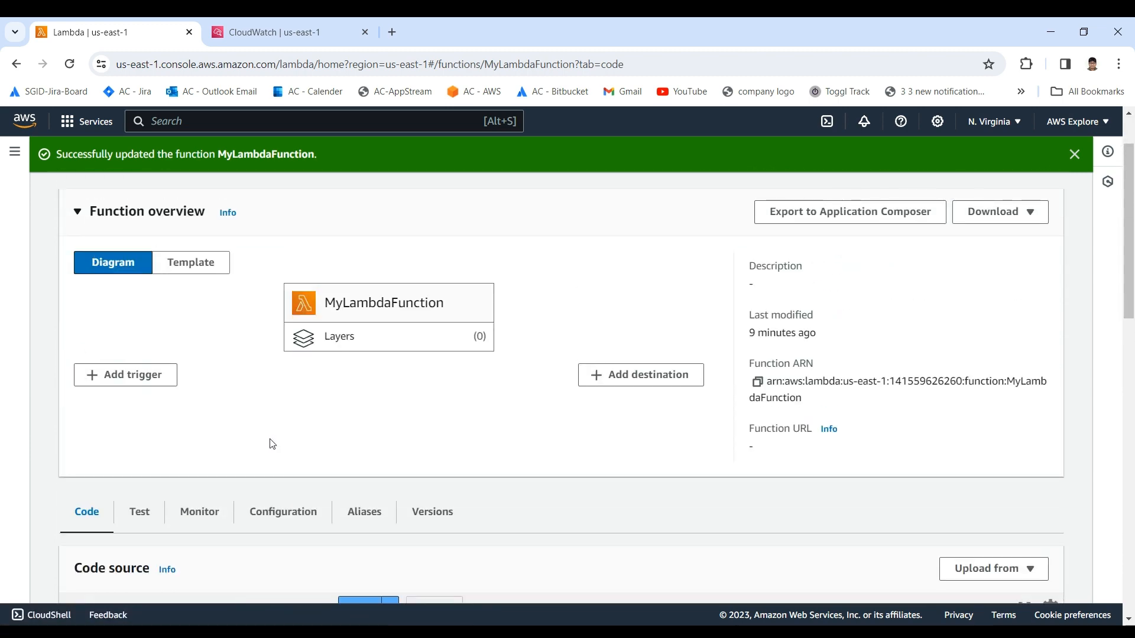
scroll(275, 457, down, 2)
scroll(277, 456, up, 4)
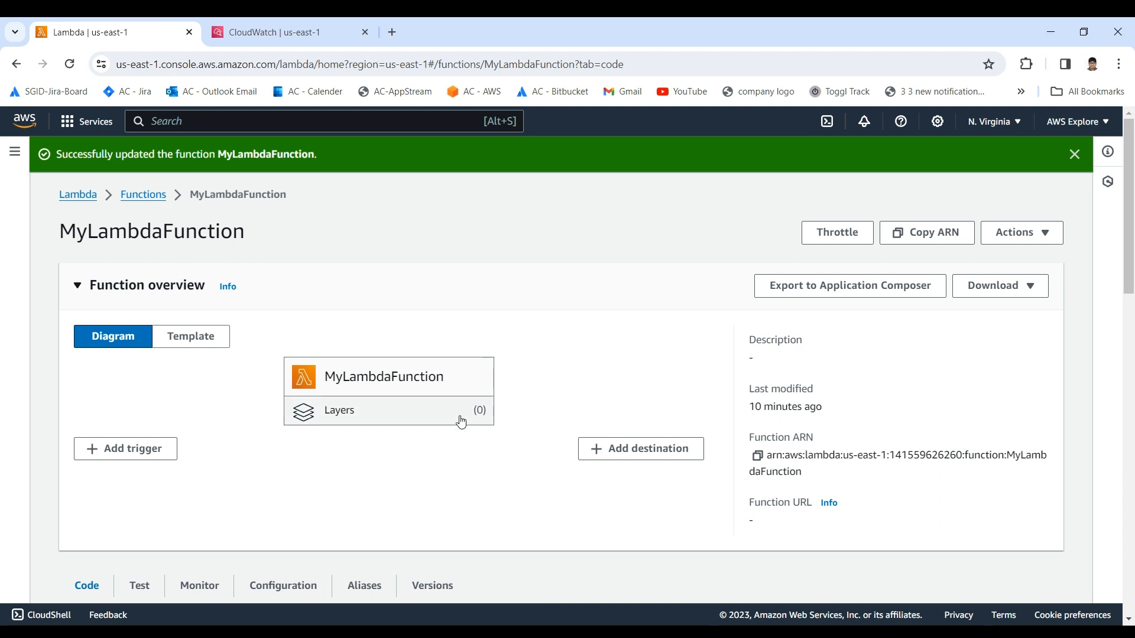
scroll(329, 439, down, 3)
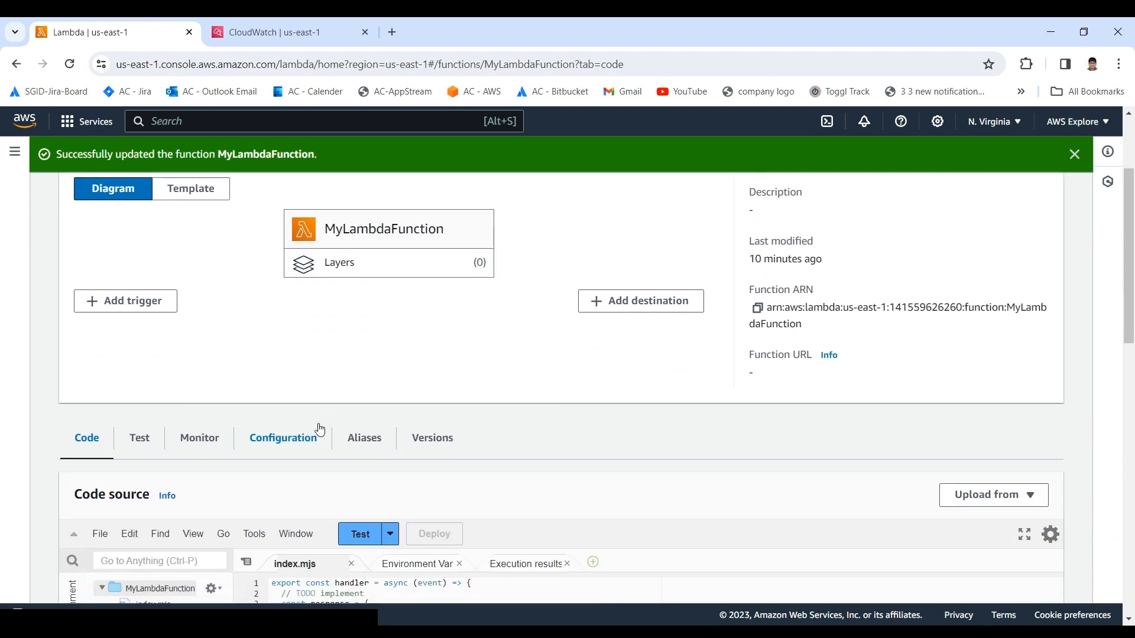
scroll(266, 384, up, 3)
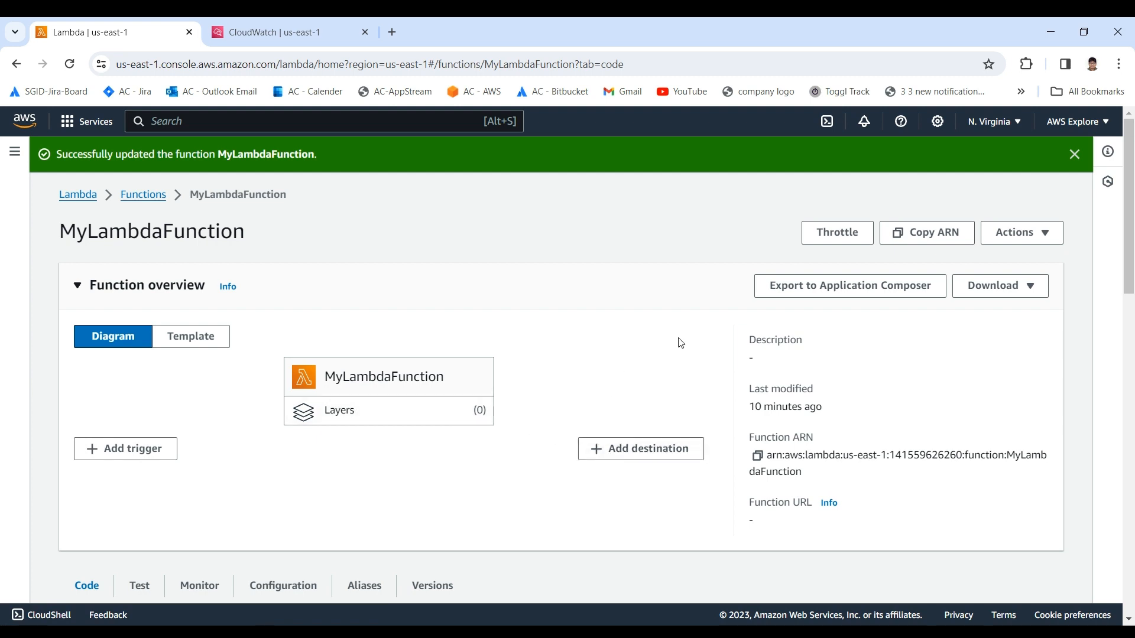
scroll(680, 354, down, 2)
Step: Examine the function's download options and its available actions without choosing any
scroll(679, 363, up, 2)
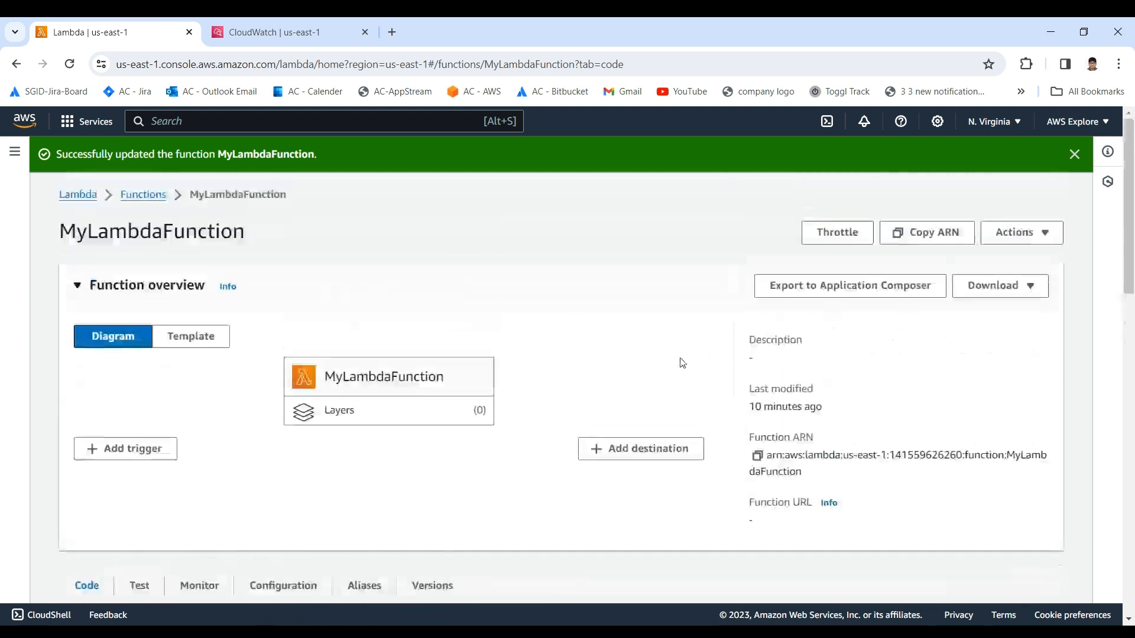
click(1000, 296)
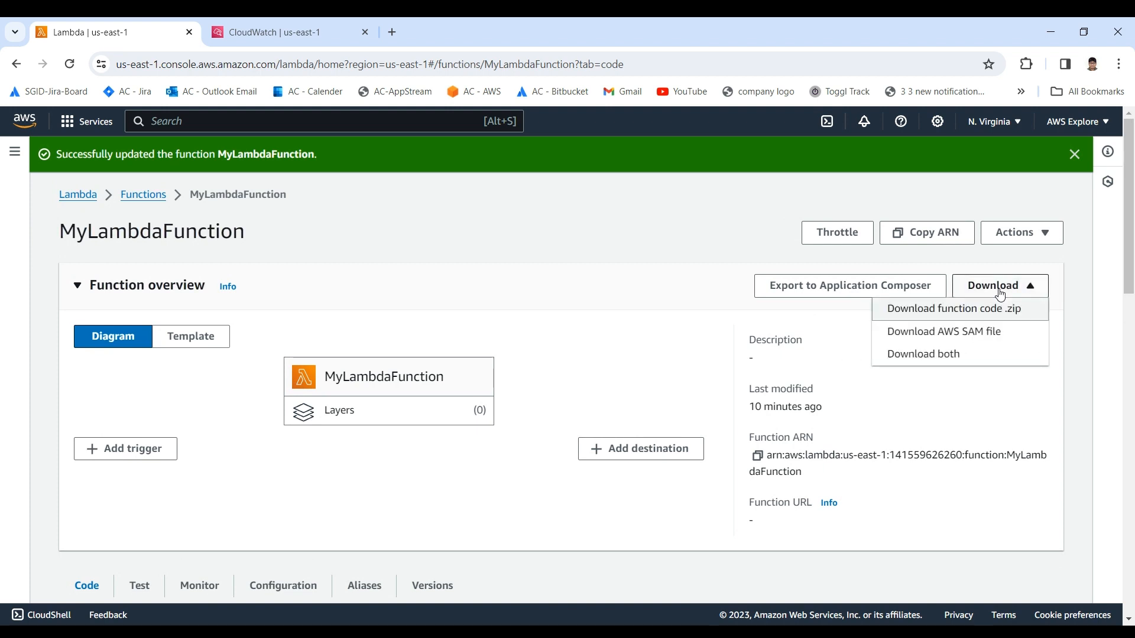
click(1000, 296)
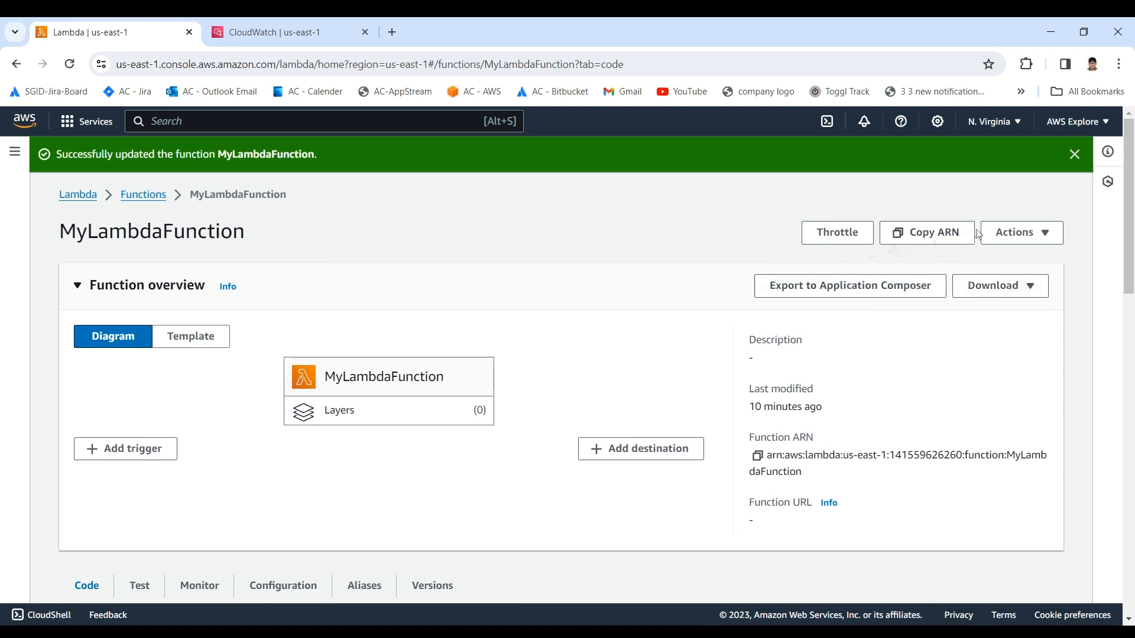
click(1051, 235)
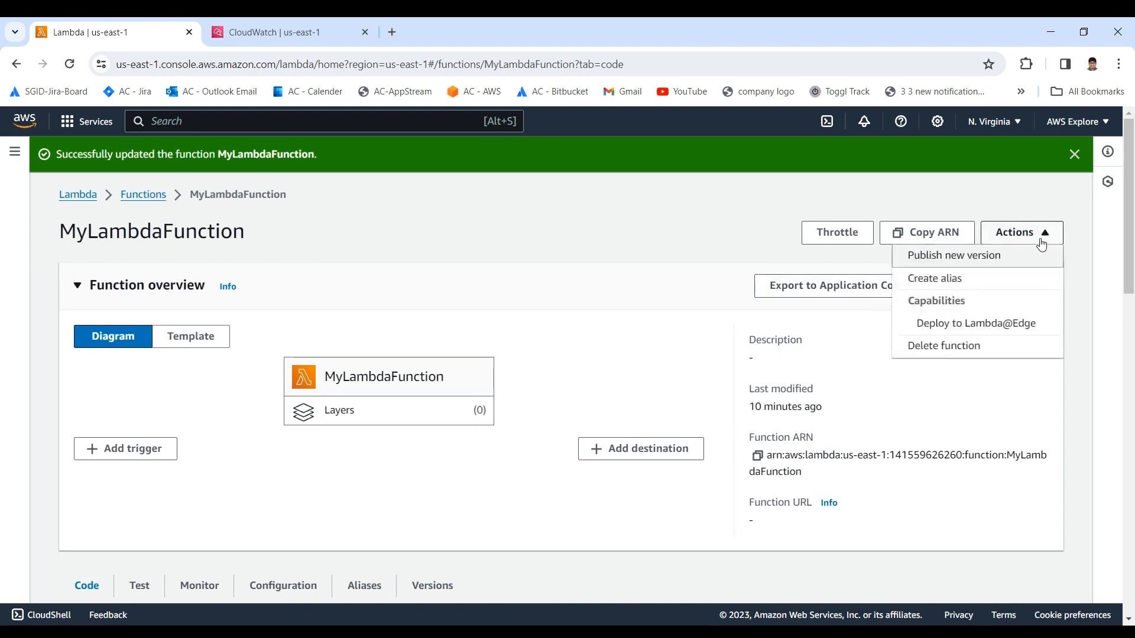
click(631, 334)
Step: Expand the runtime management configuration in the runtime settings to view its details
scroll(532, 372, down, 6)
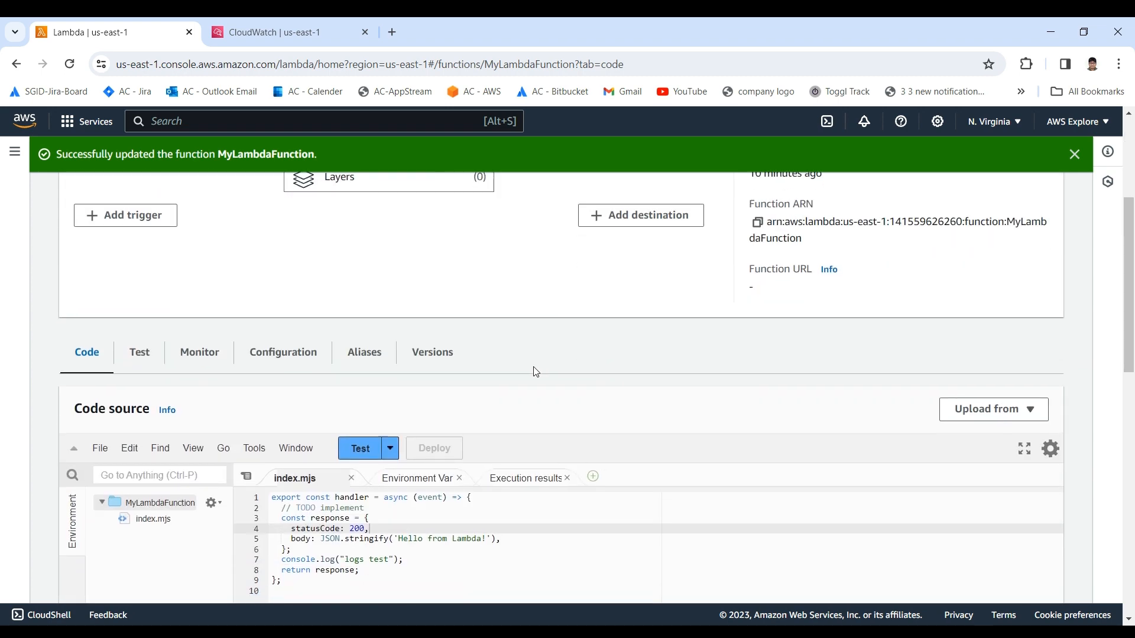
scroll(354, 305, up, 1)
scroll(355, 305, down, 9)
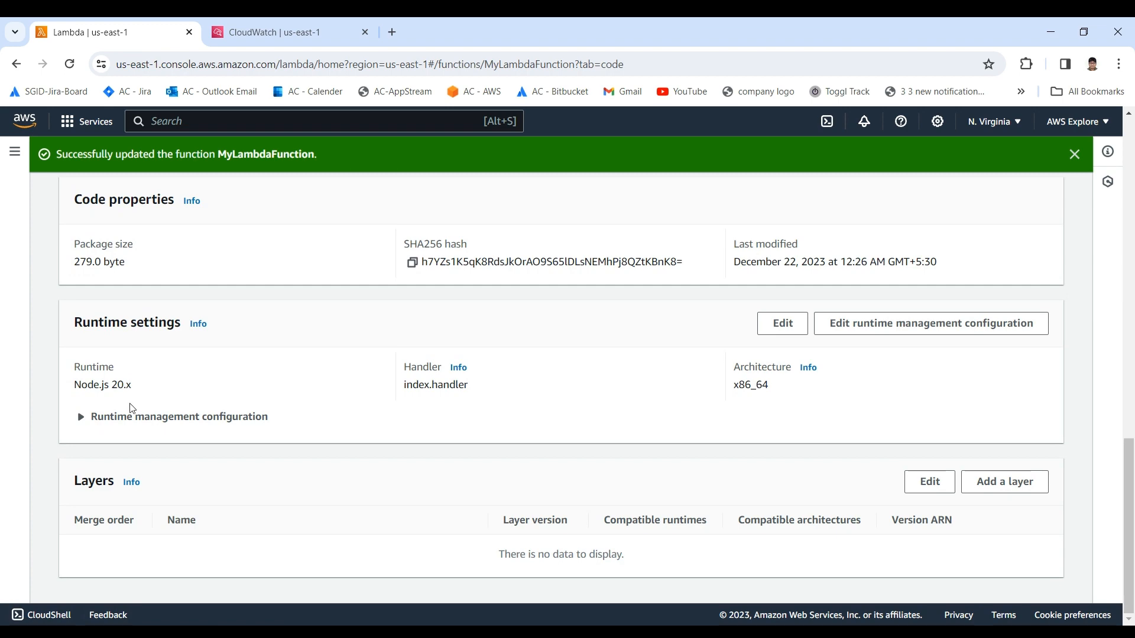
click(88, 416)
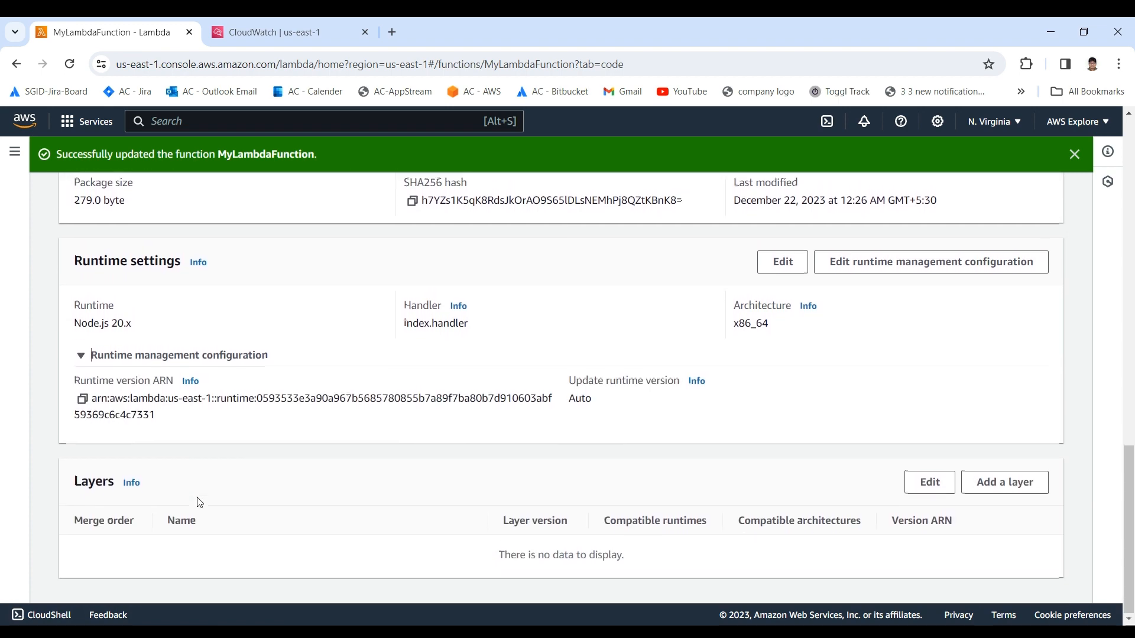
Step: Review the index.mjs handler code once more and return to the function overview
scroll(198, 499, up, 15)
scroll(190, 464, down, 4)
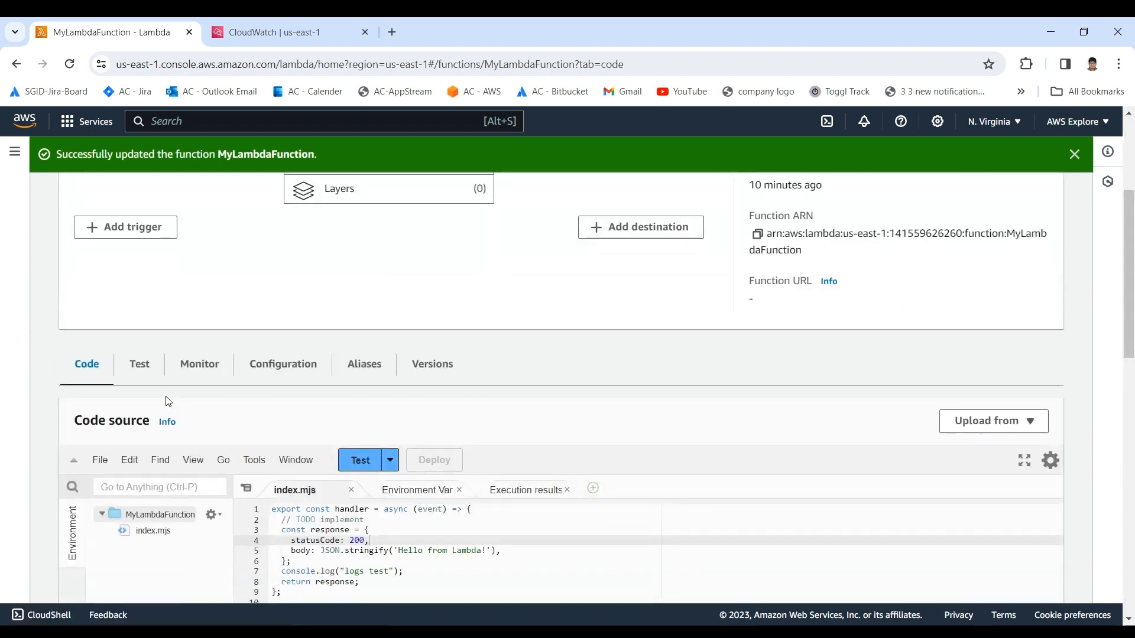
scroll(167, 398, down, 3)
drag(377, 453, 273, 361)
click(390, 404)
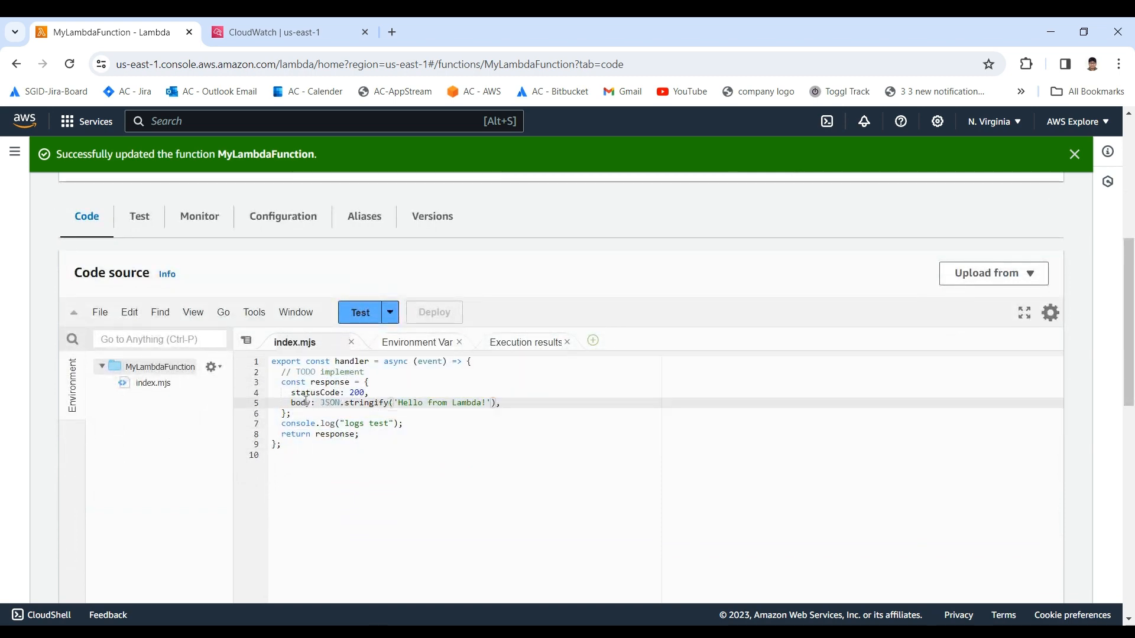
scroll(269, 380, up, 5)
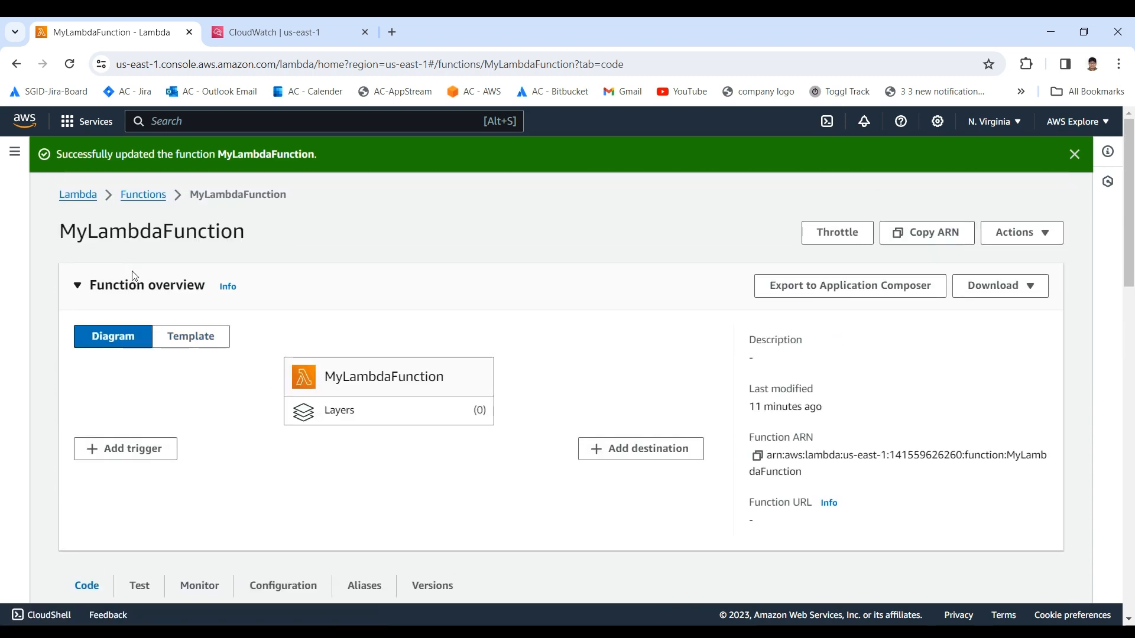